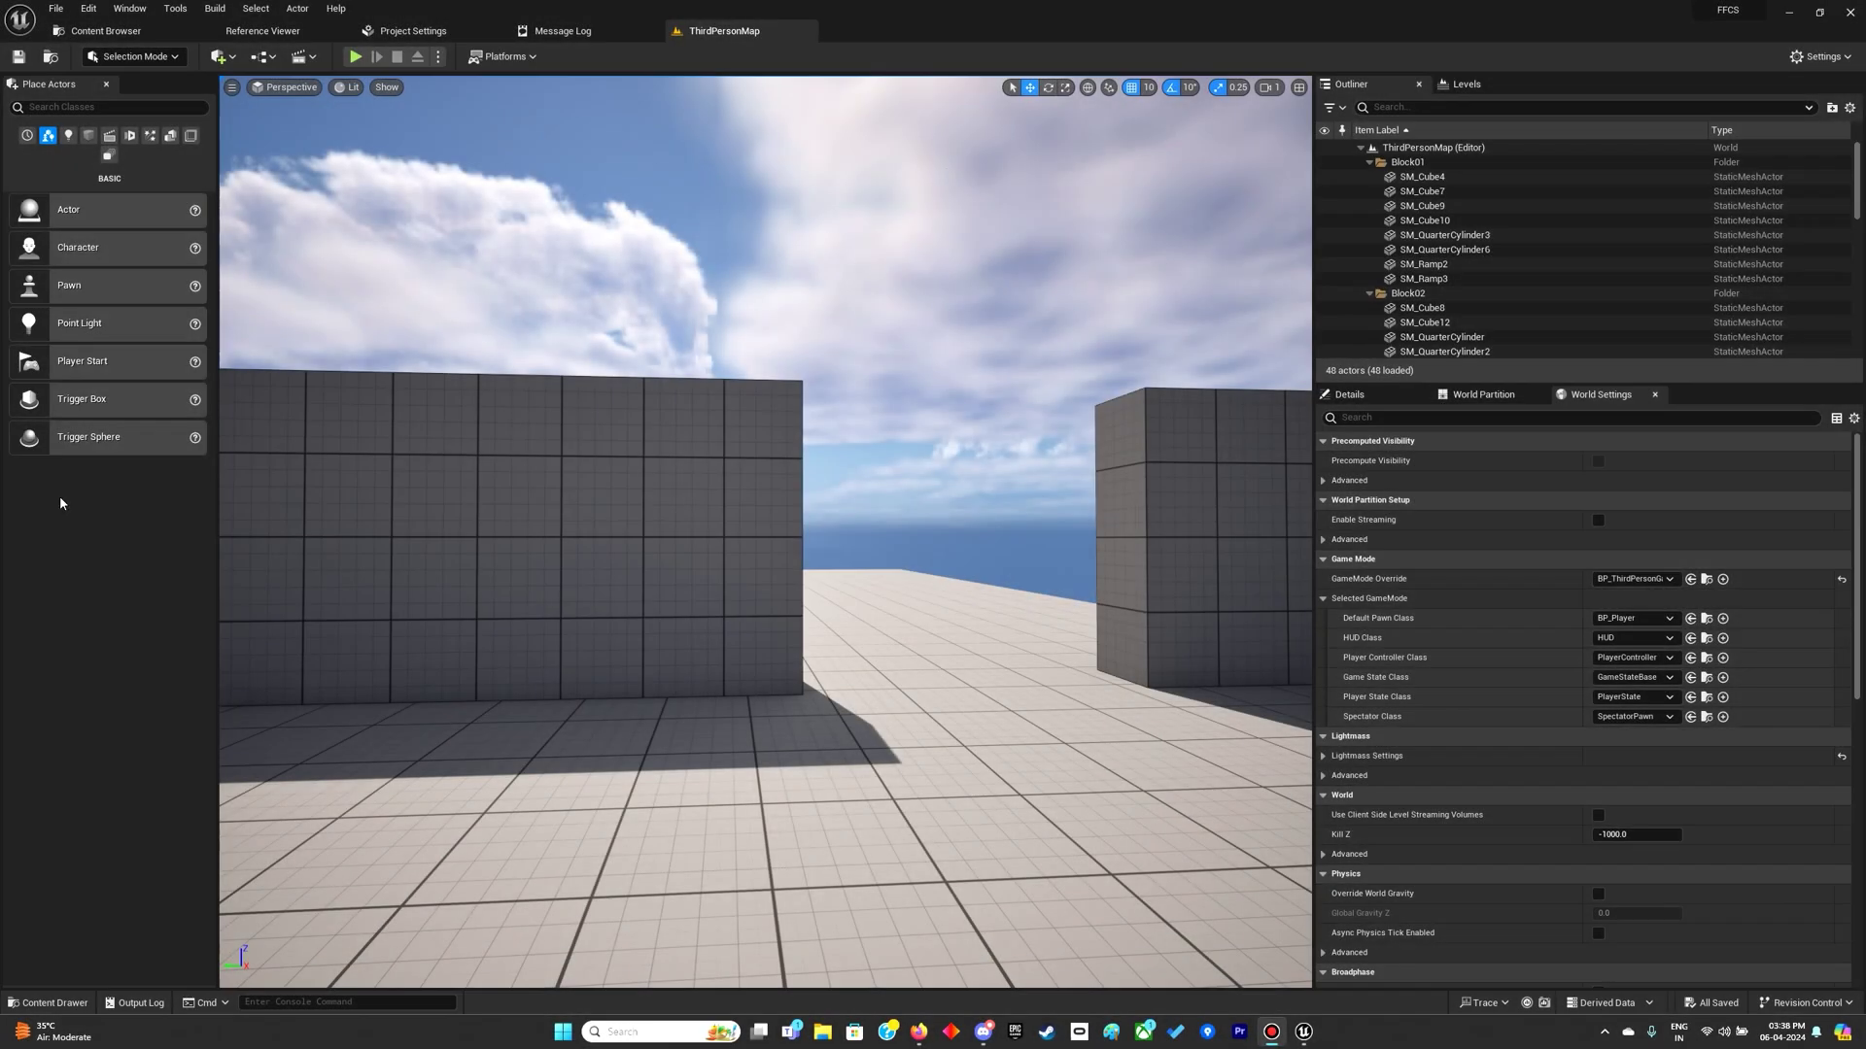
Fly over the level and focus the view on the enemy mannequin BP_Grunt5.
right_drag(750, 562, 751, 567)
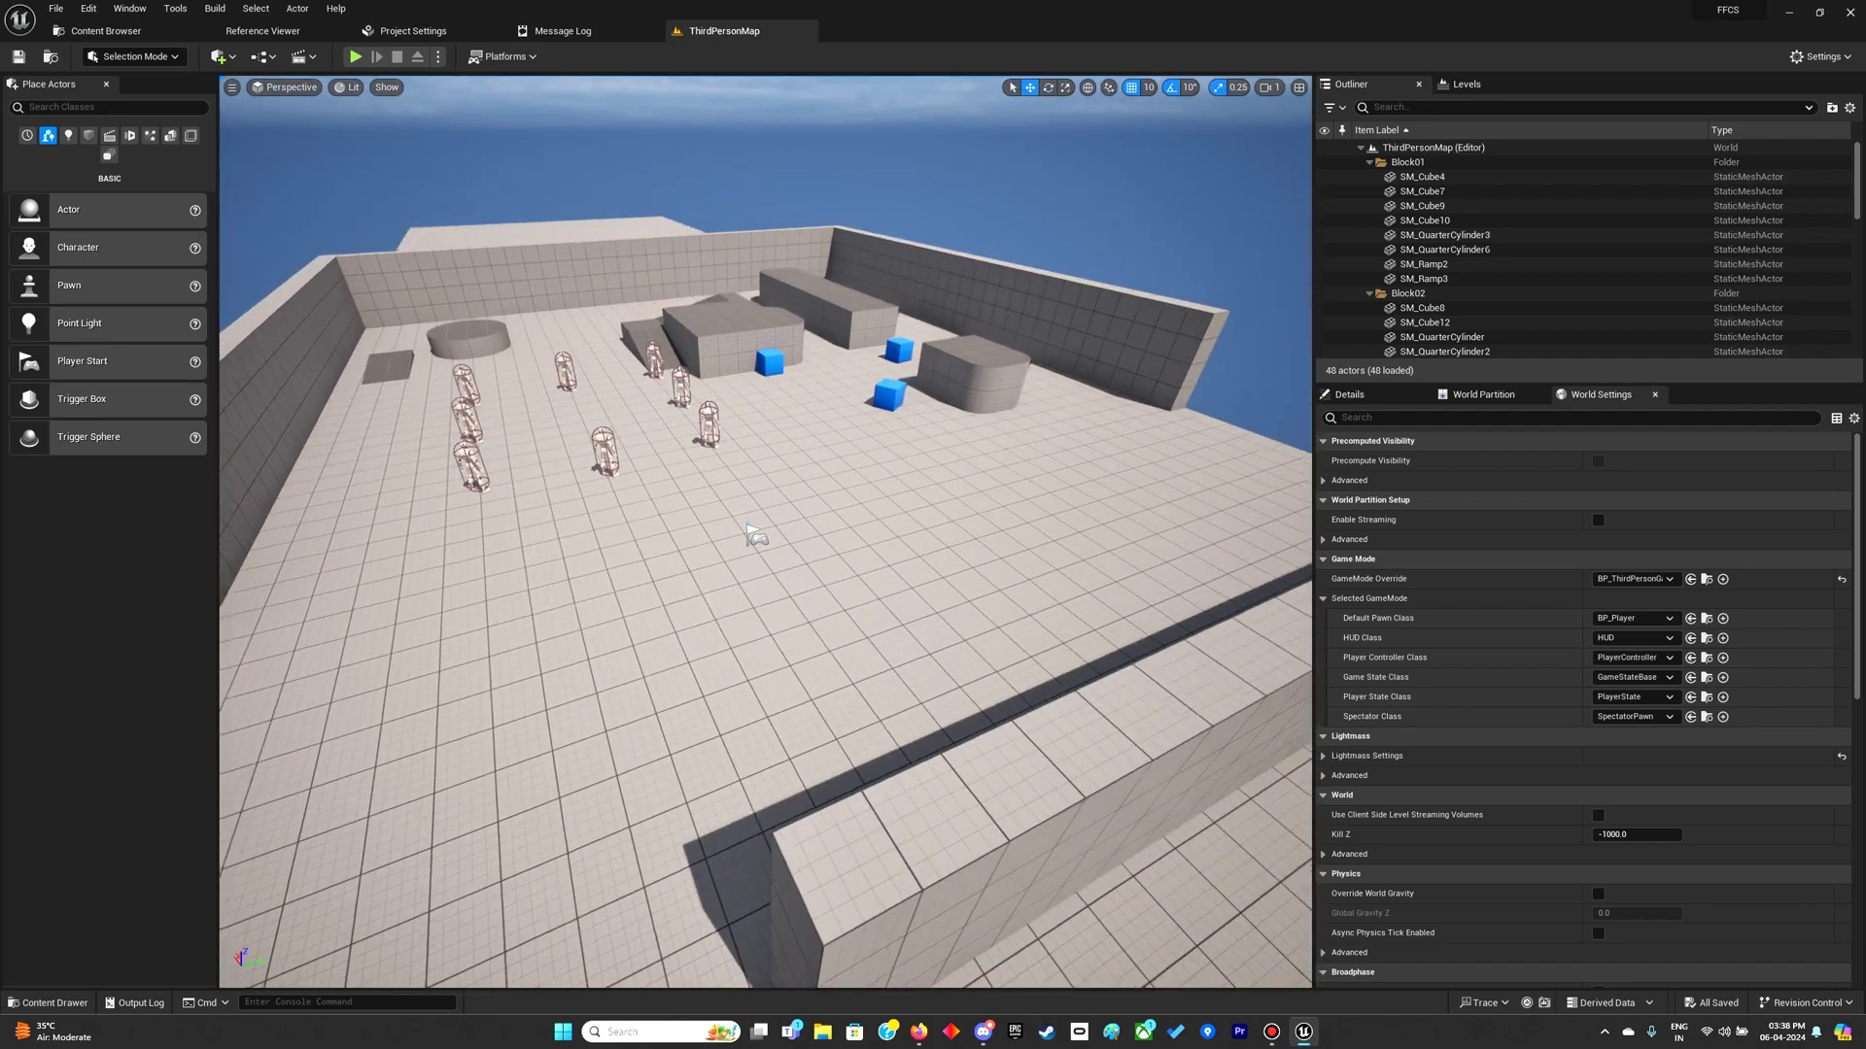
right_drag(754, 576, 799, 741)
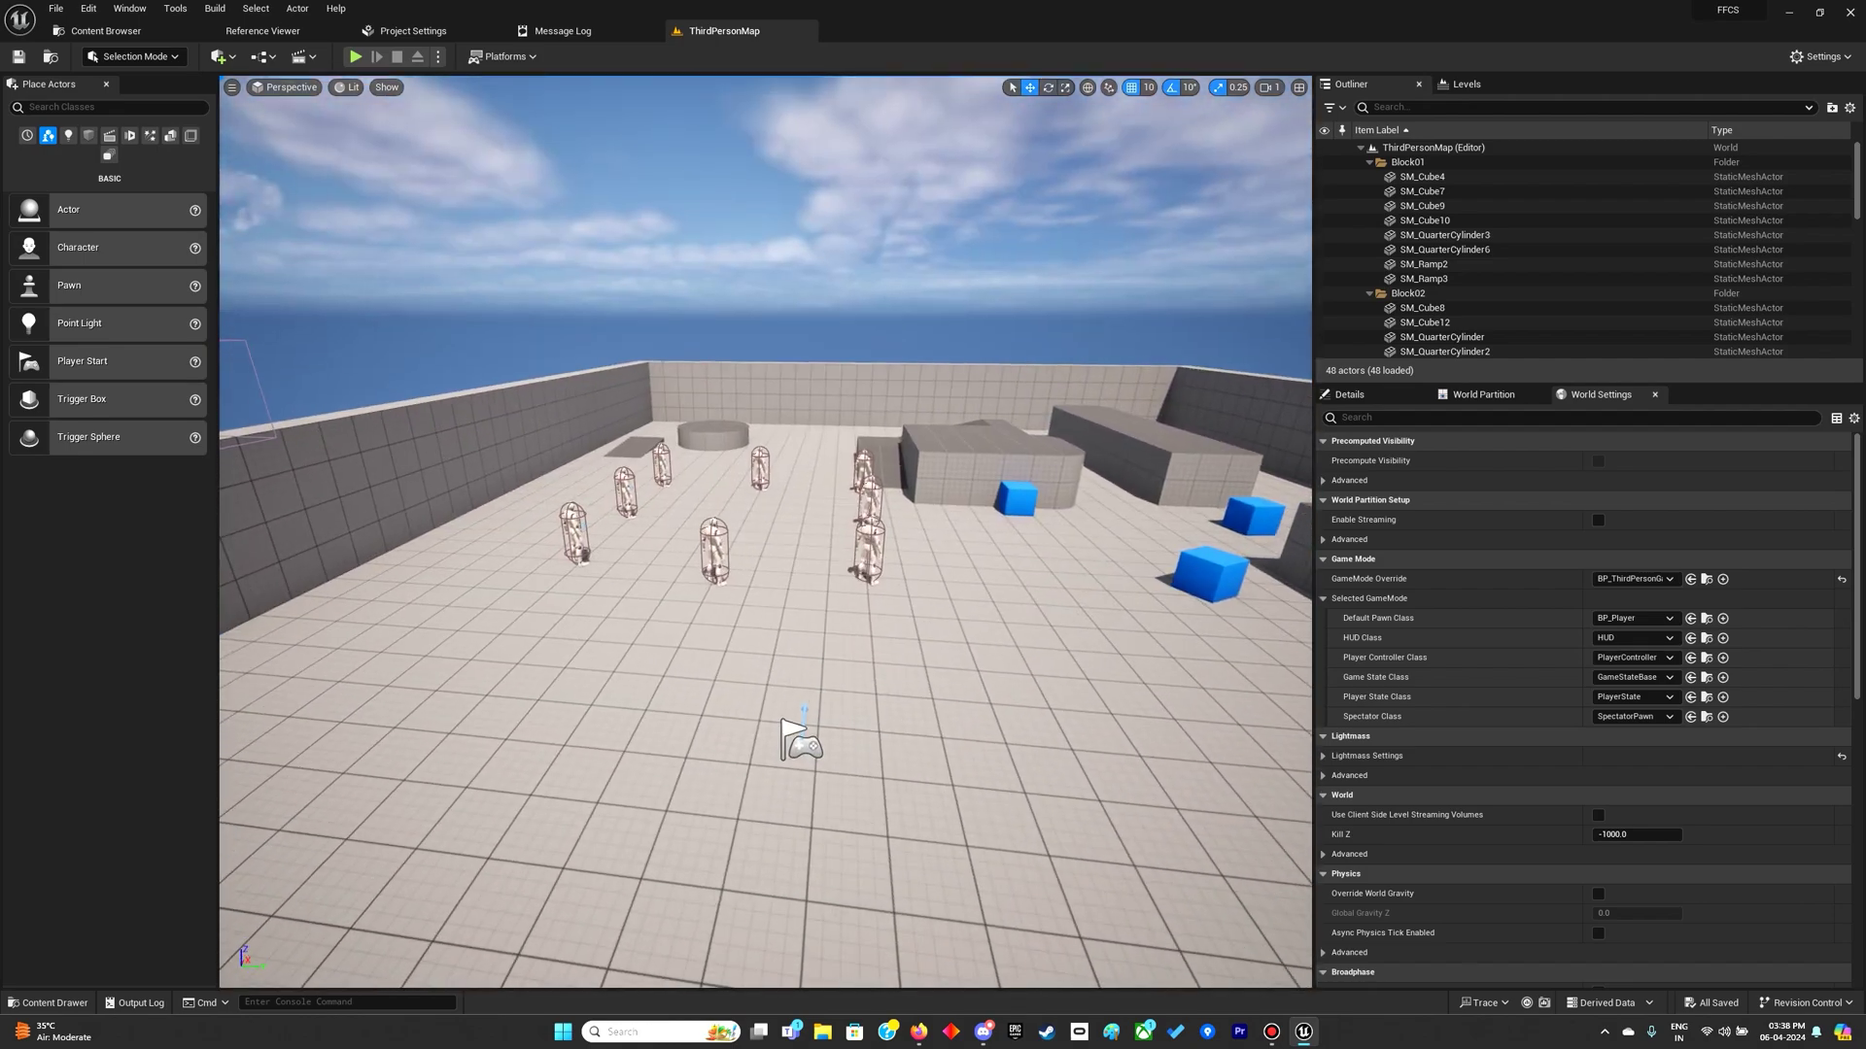
right_drag(753, 568, 754, 568)
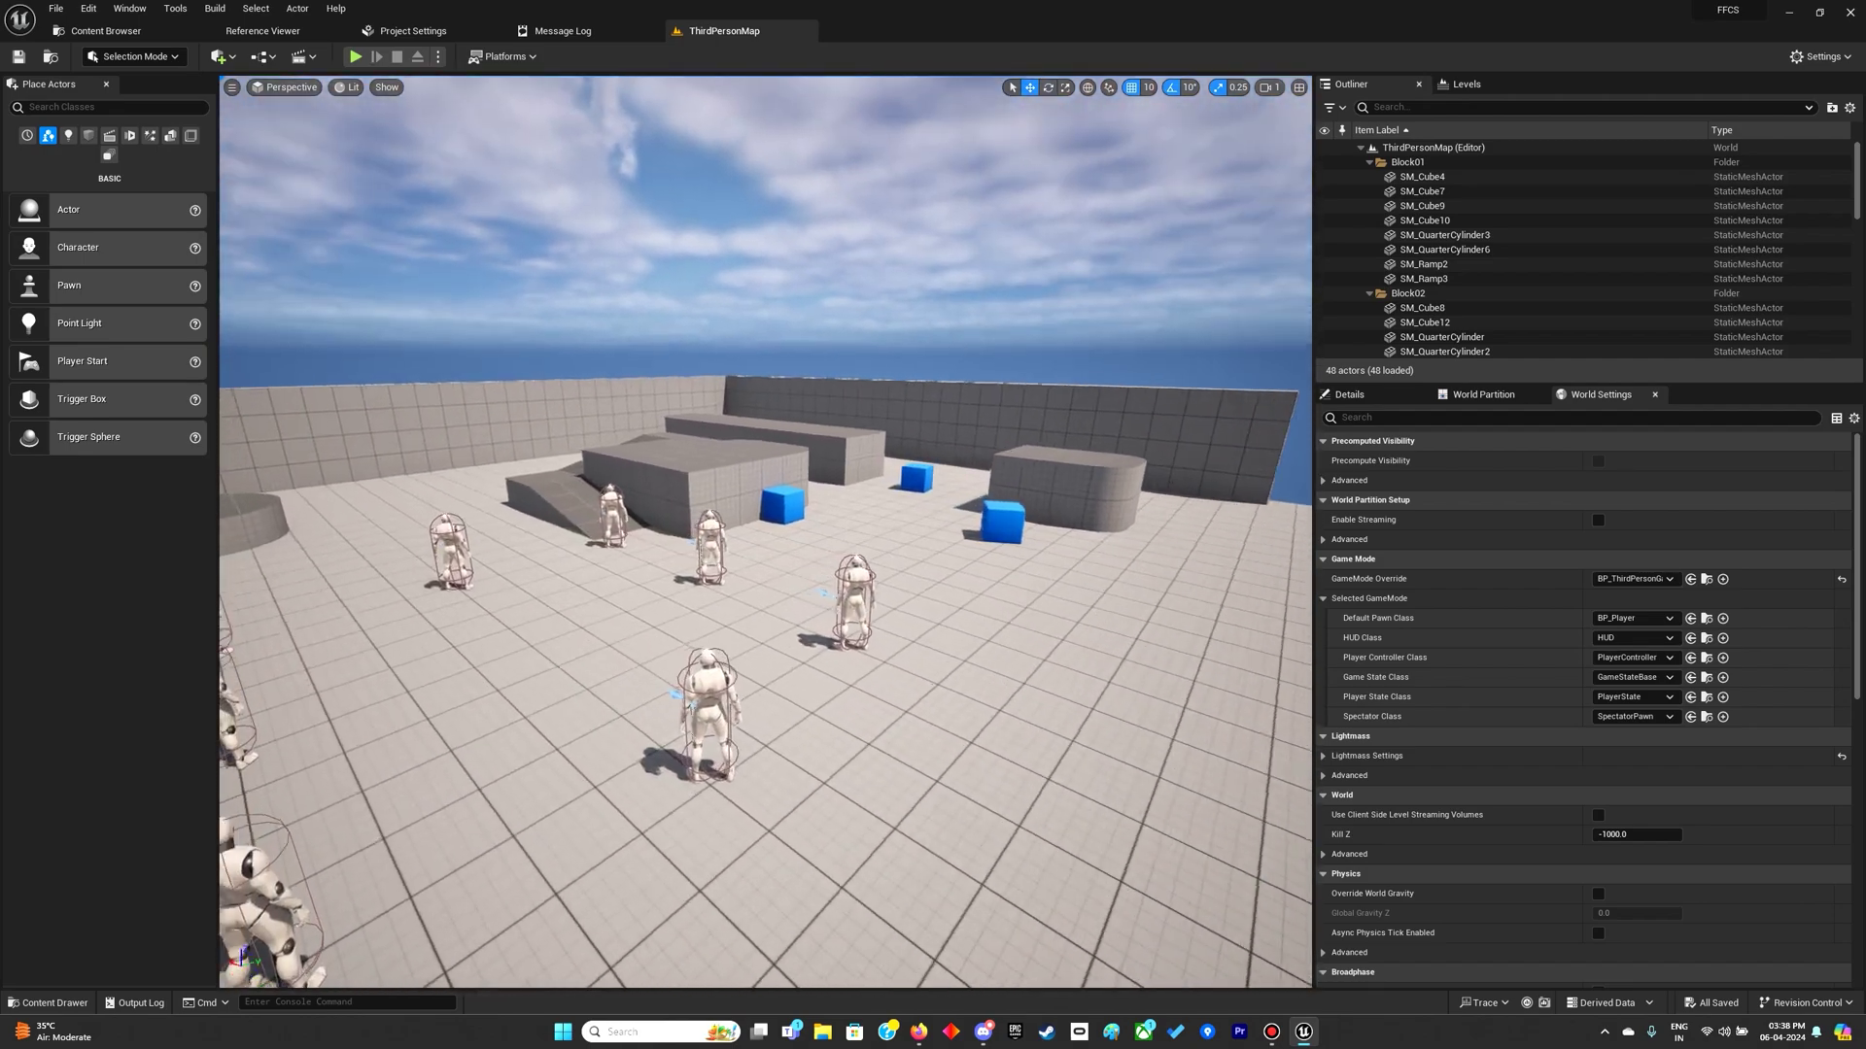
mouse_move(680, 666)
right_down()
mouse_move(741, 551)
mouse_move(742, 638)
right_up()
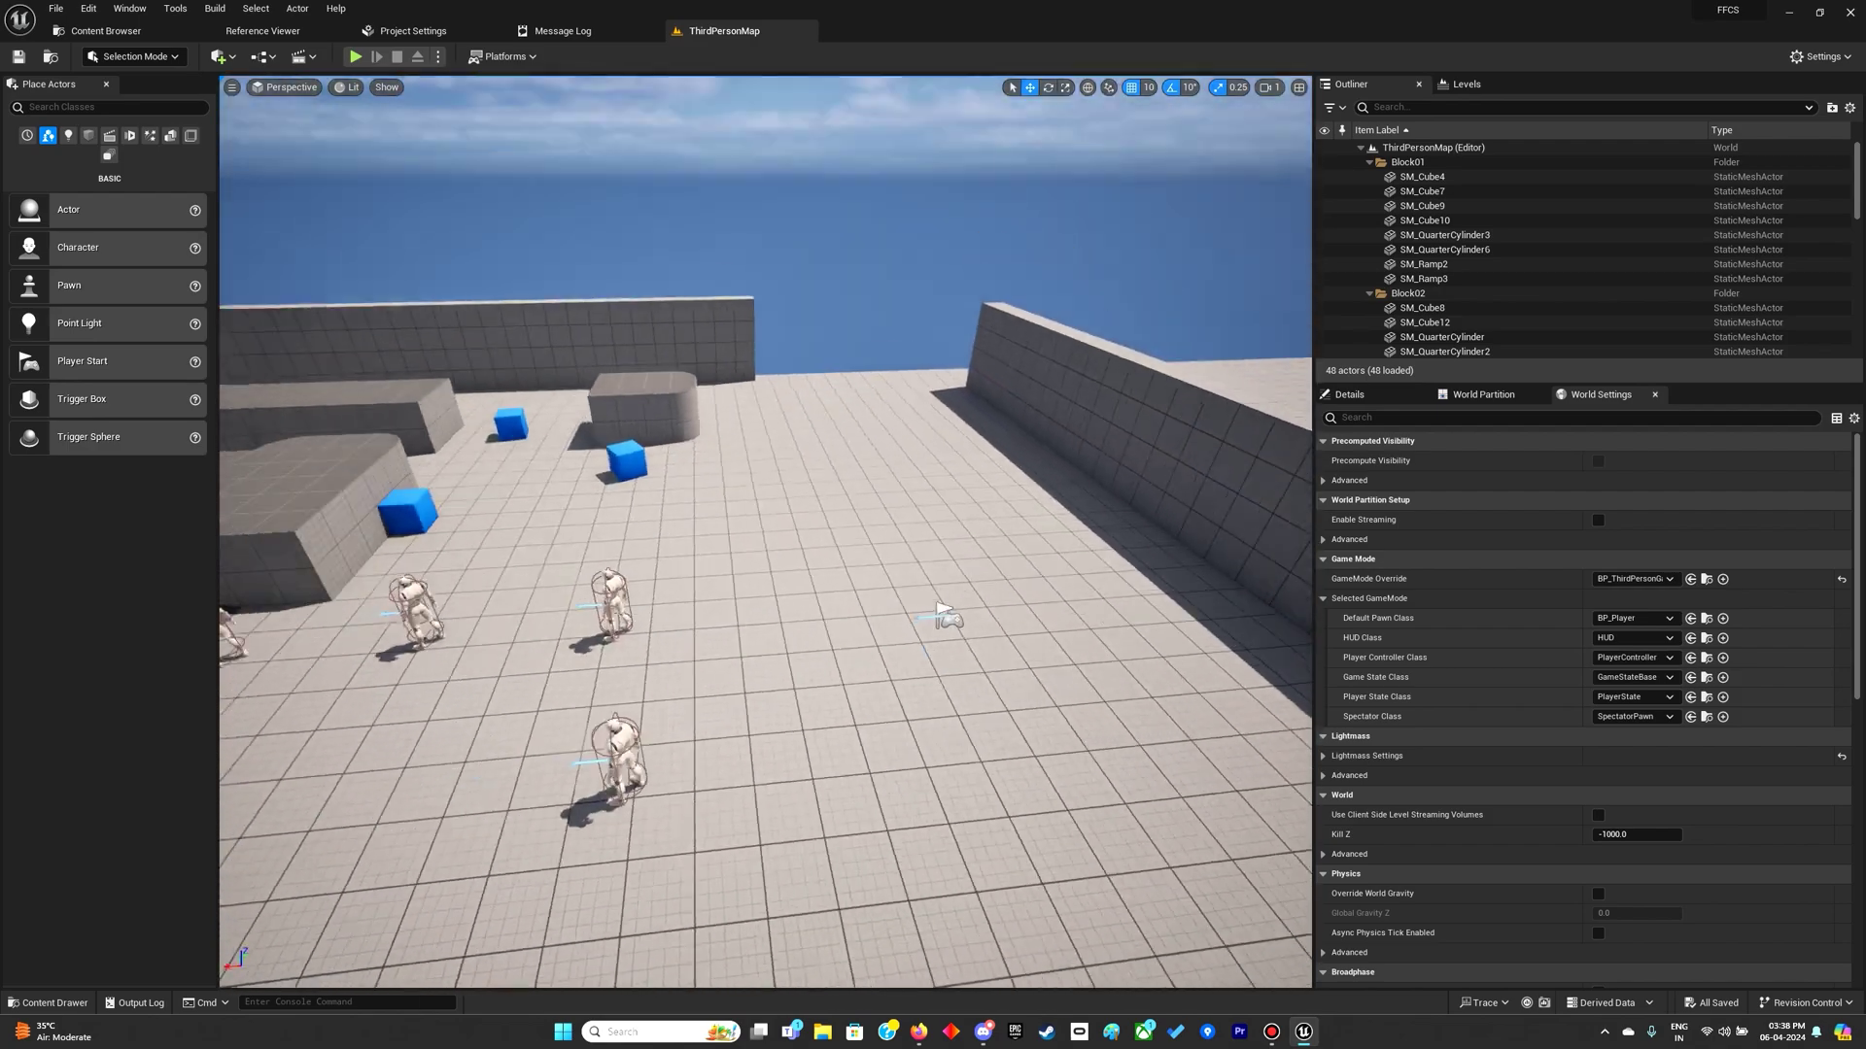
click(607, 674)
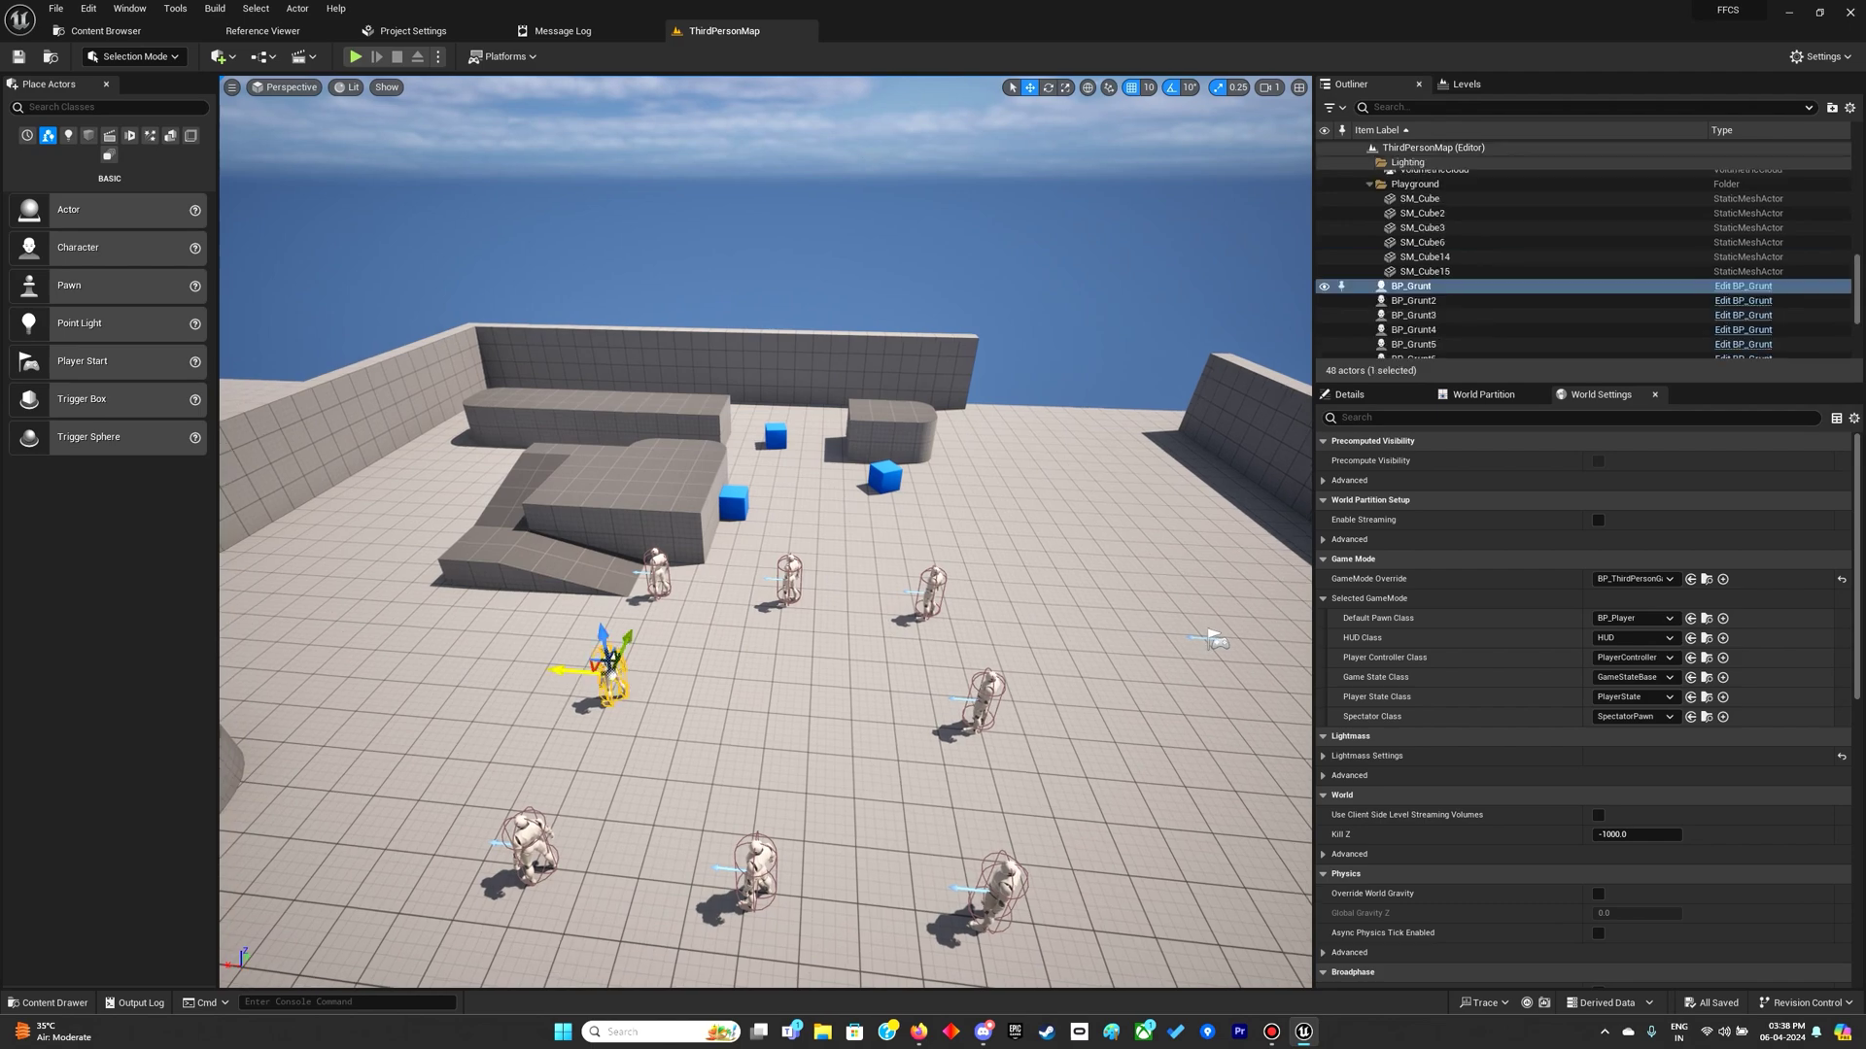
double_click(660, 575)
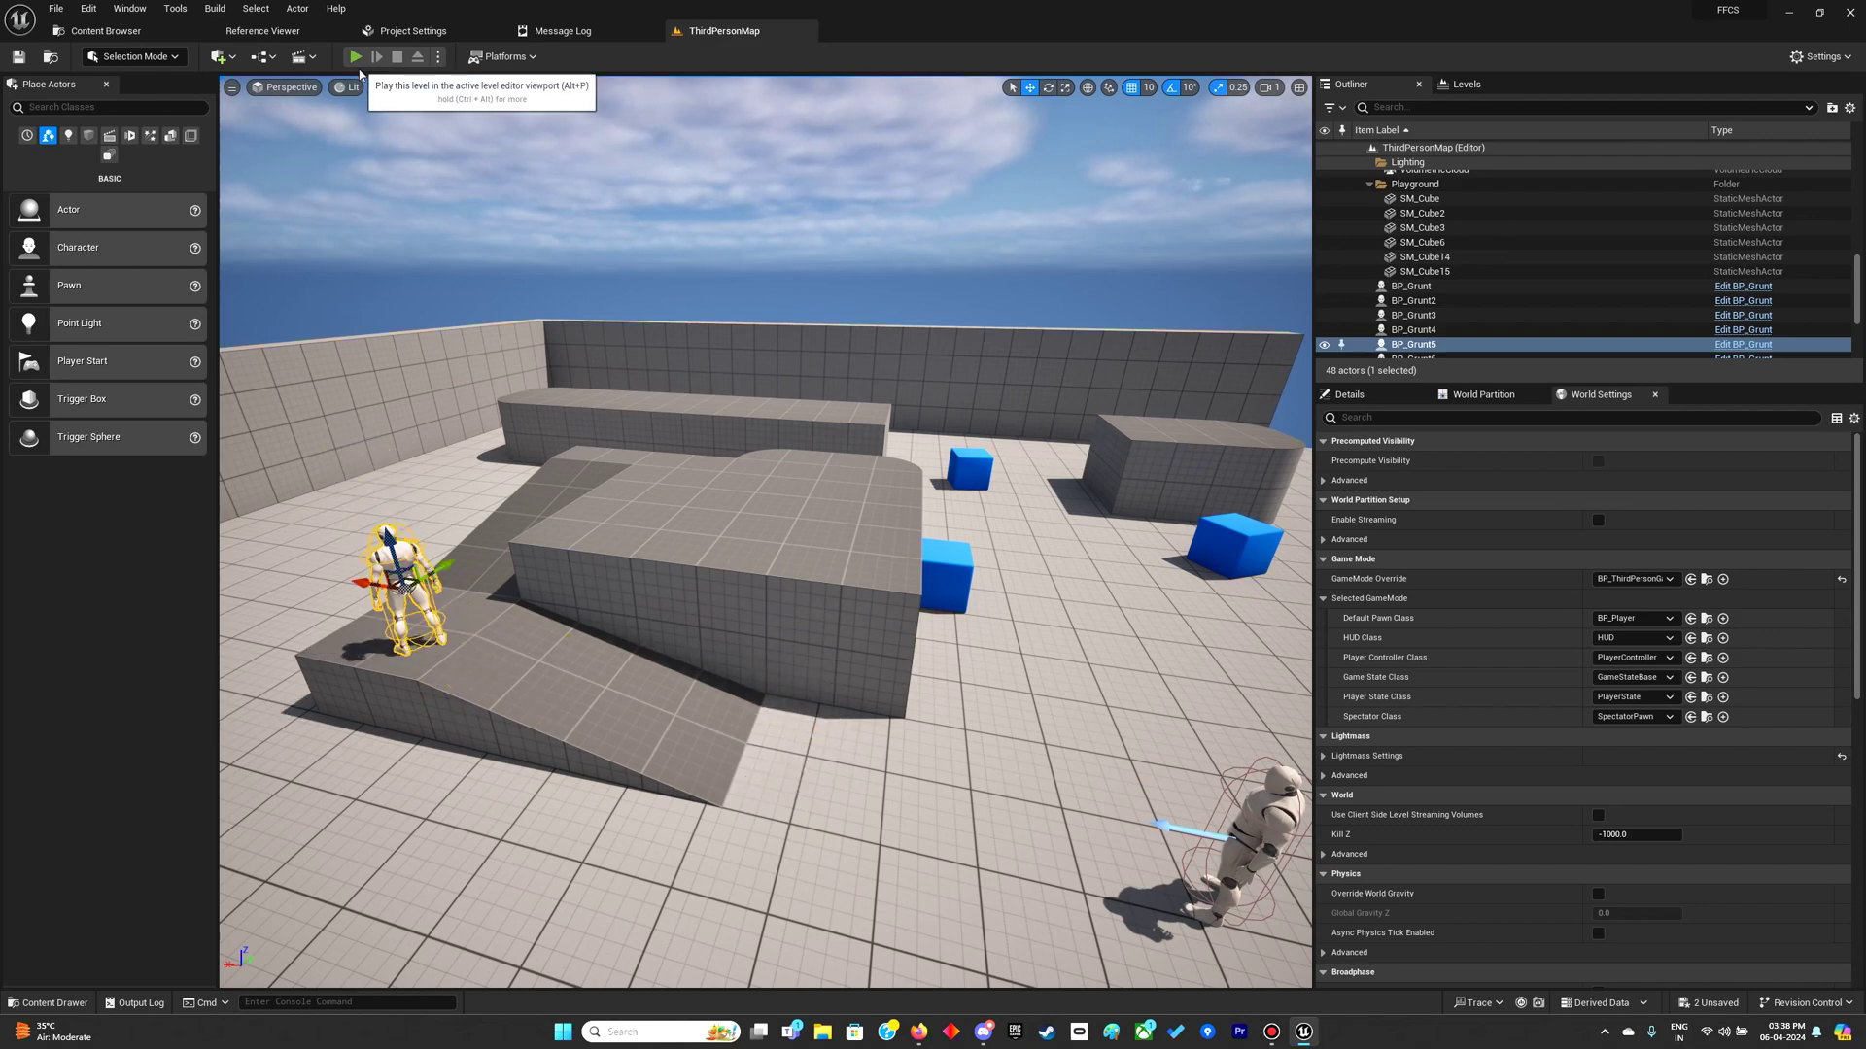
Play-test the level, running the player around the enemy group, then stop.
click(356, 56)
key(w)
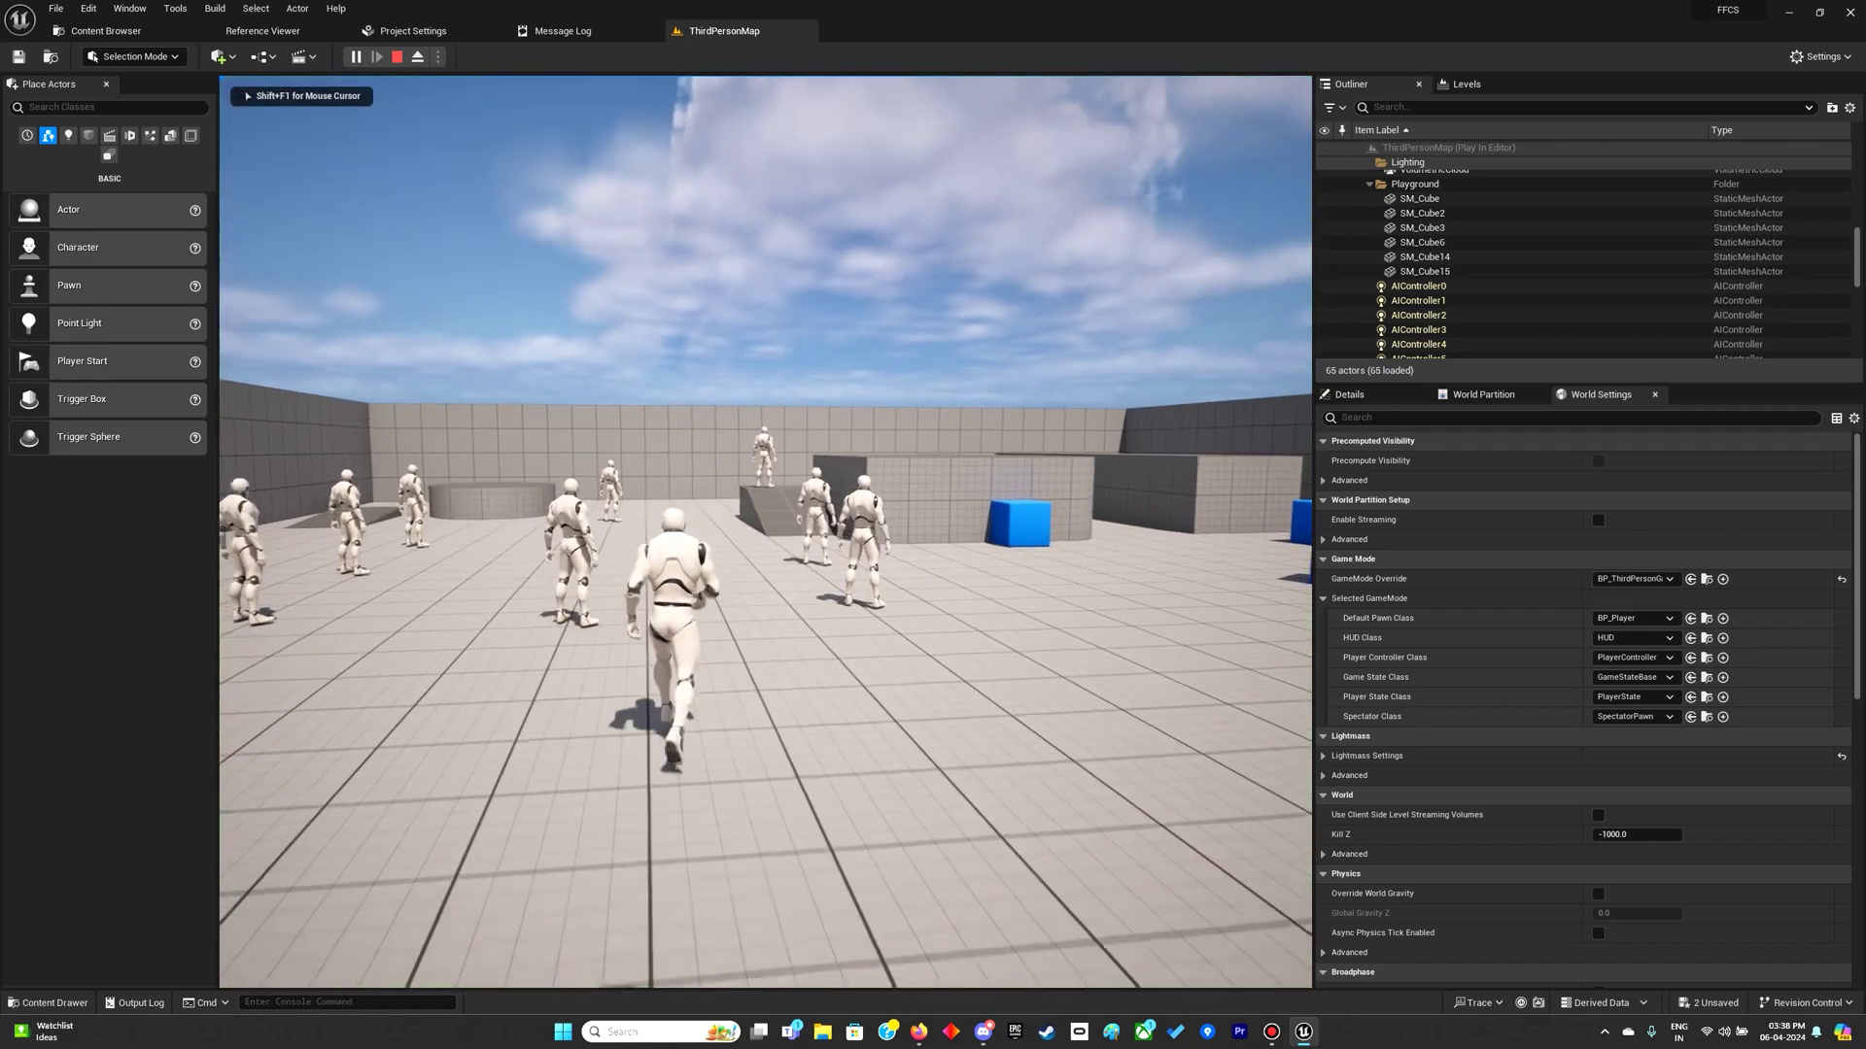
key(w)
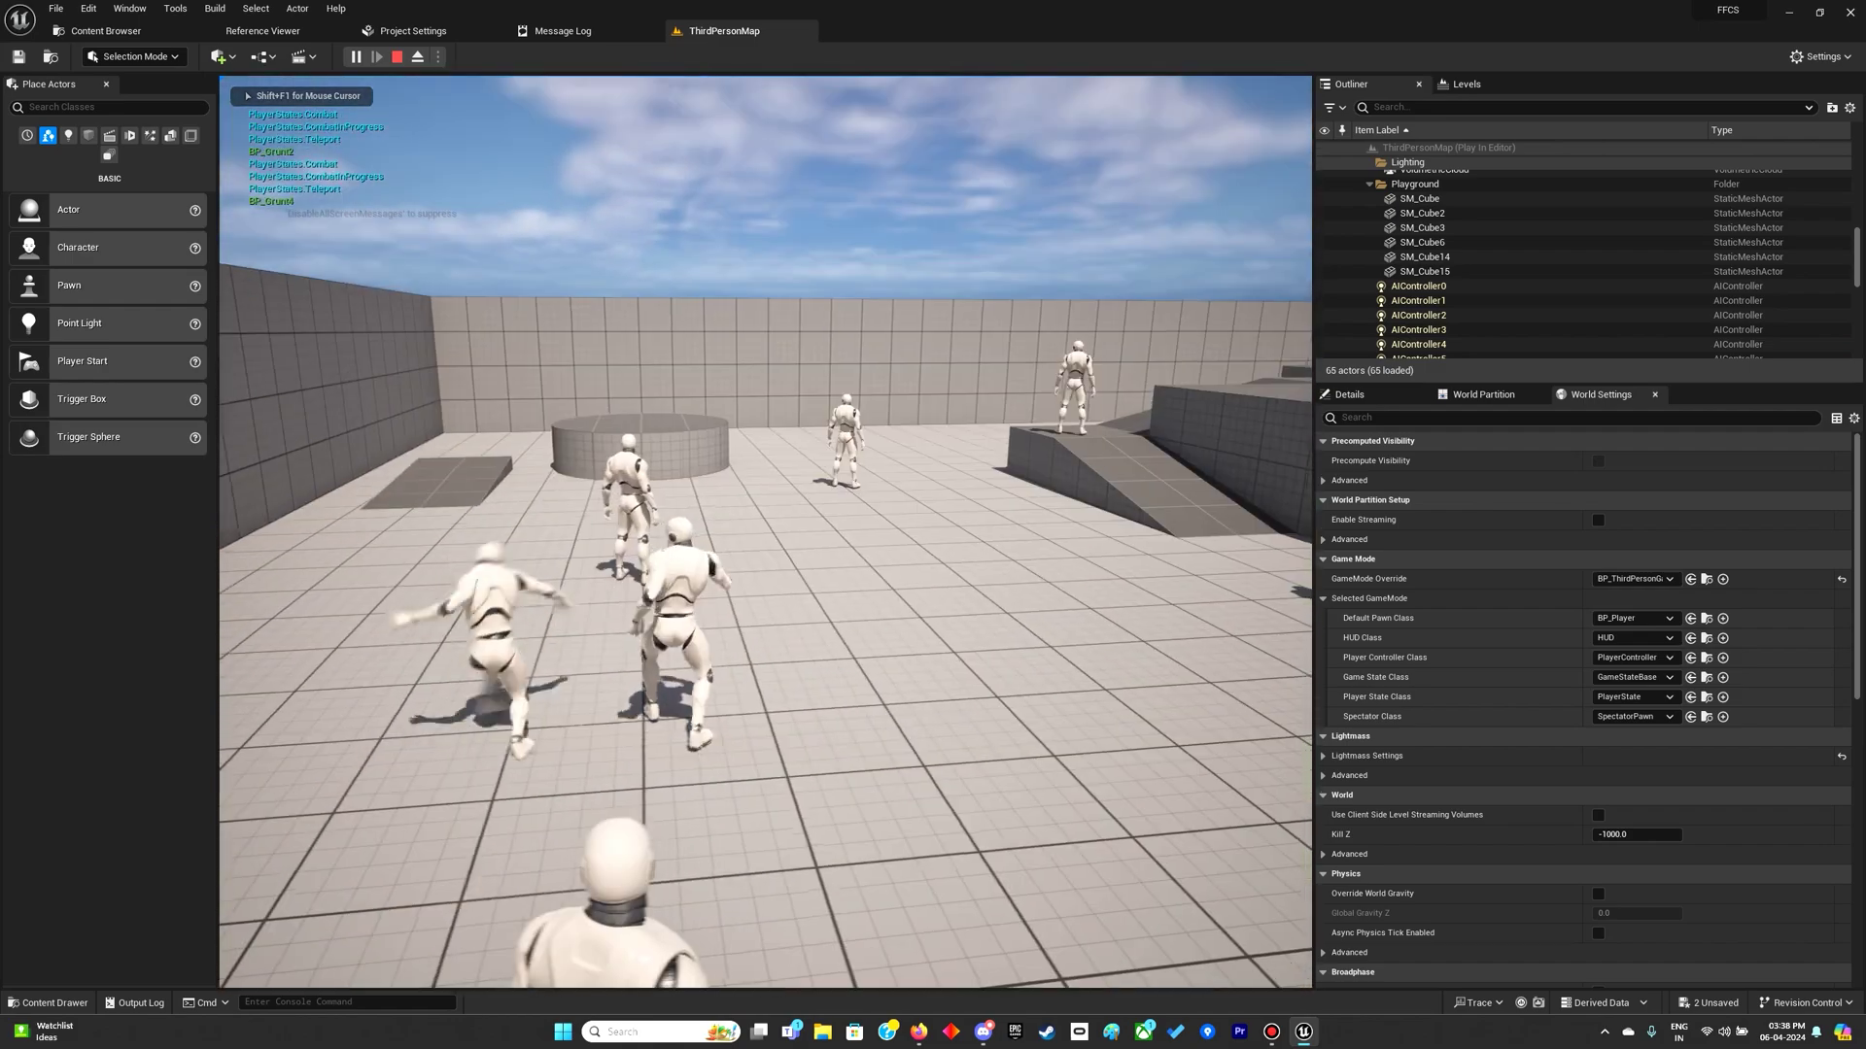
key(w)
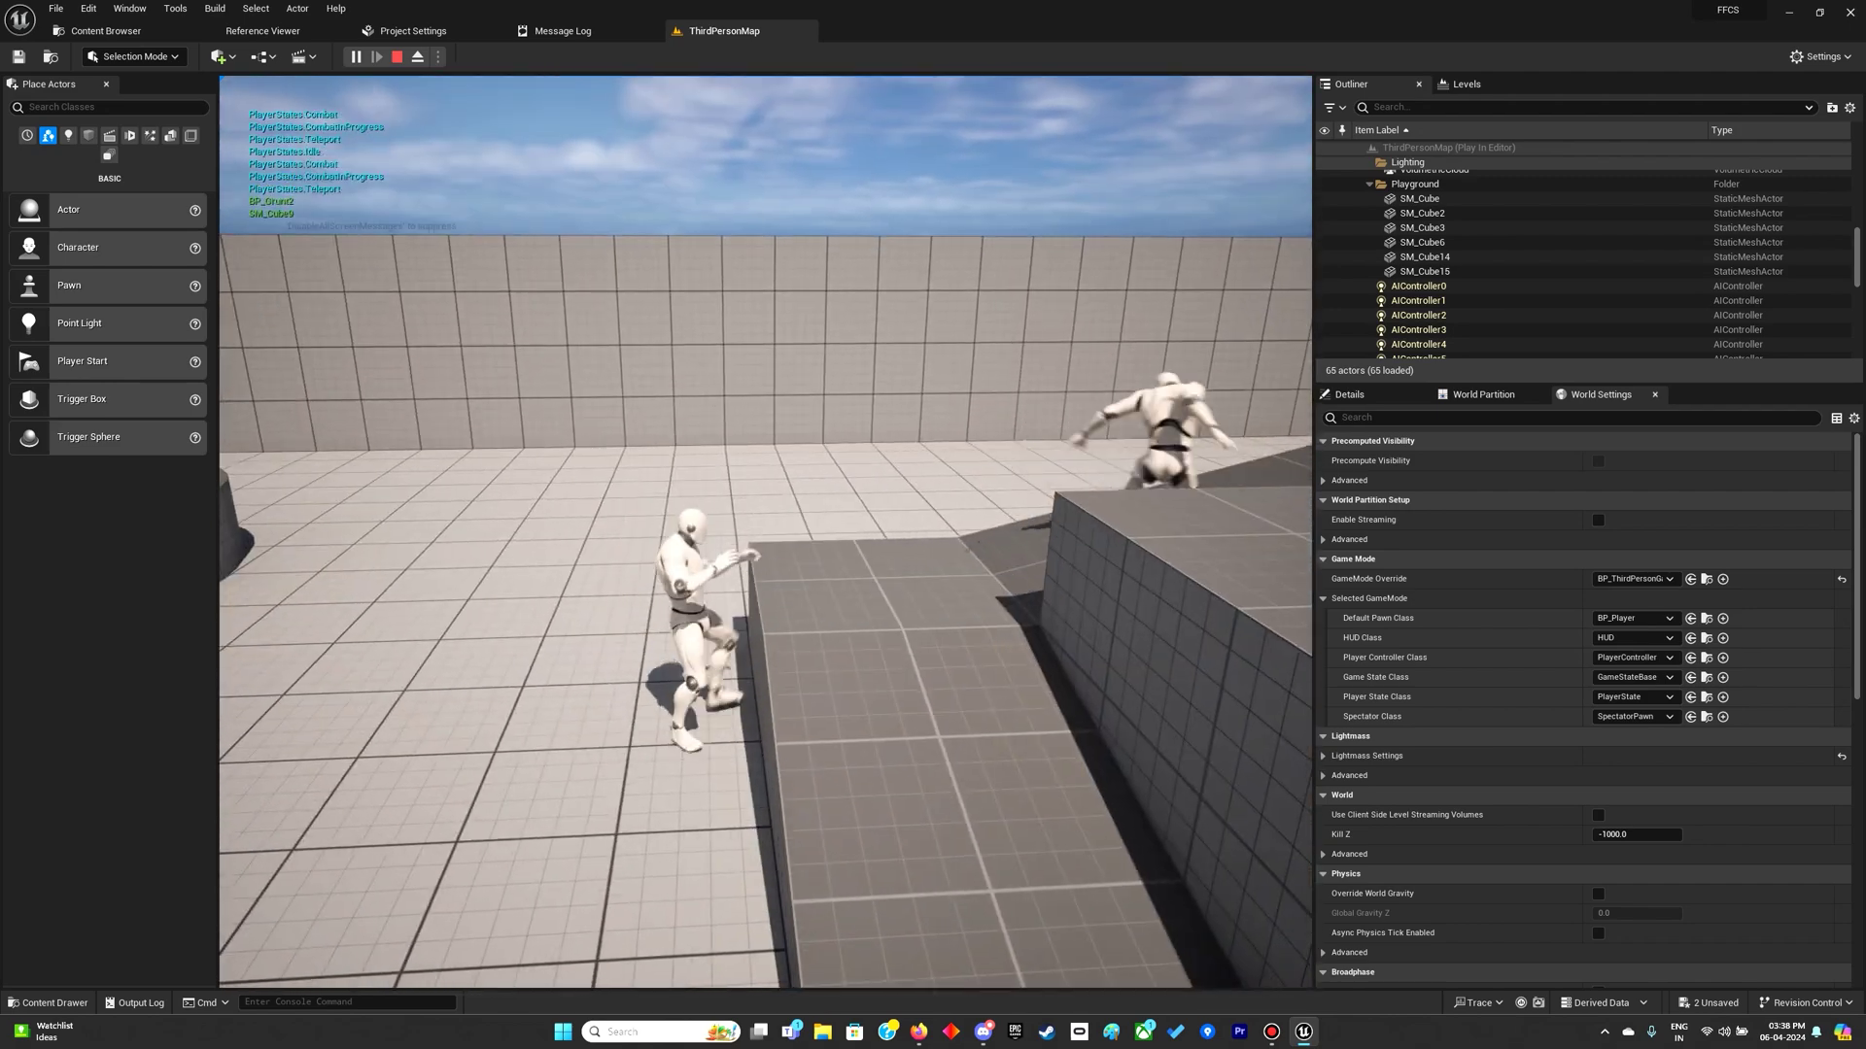
key(w)
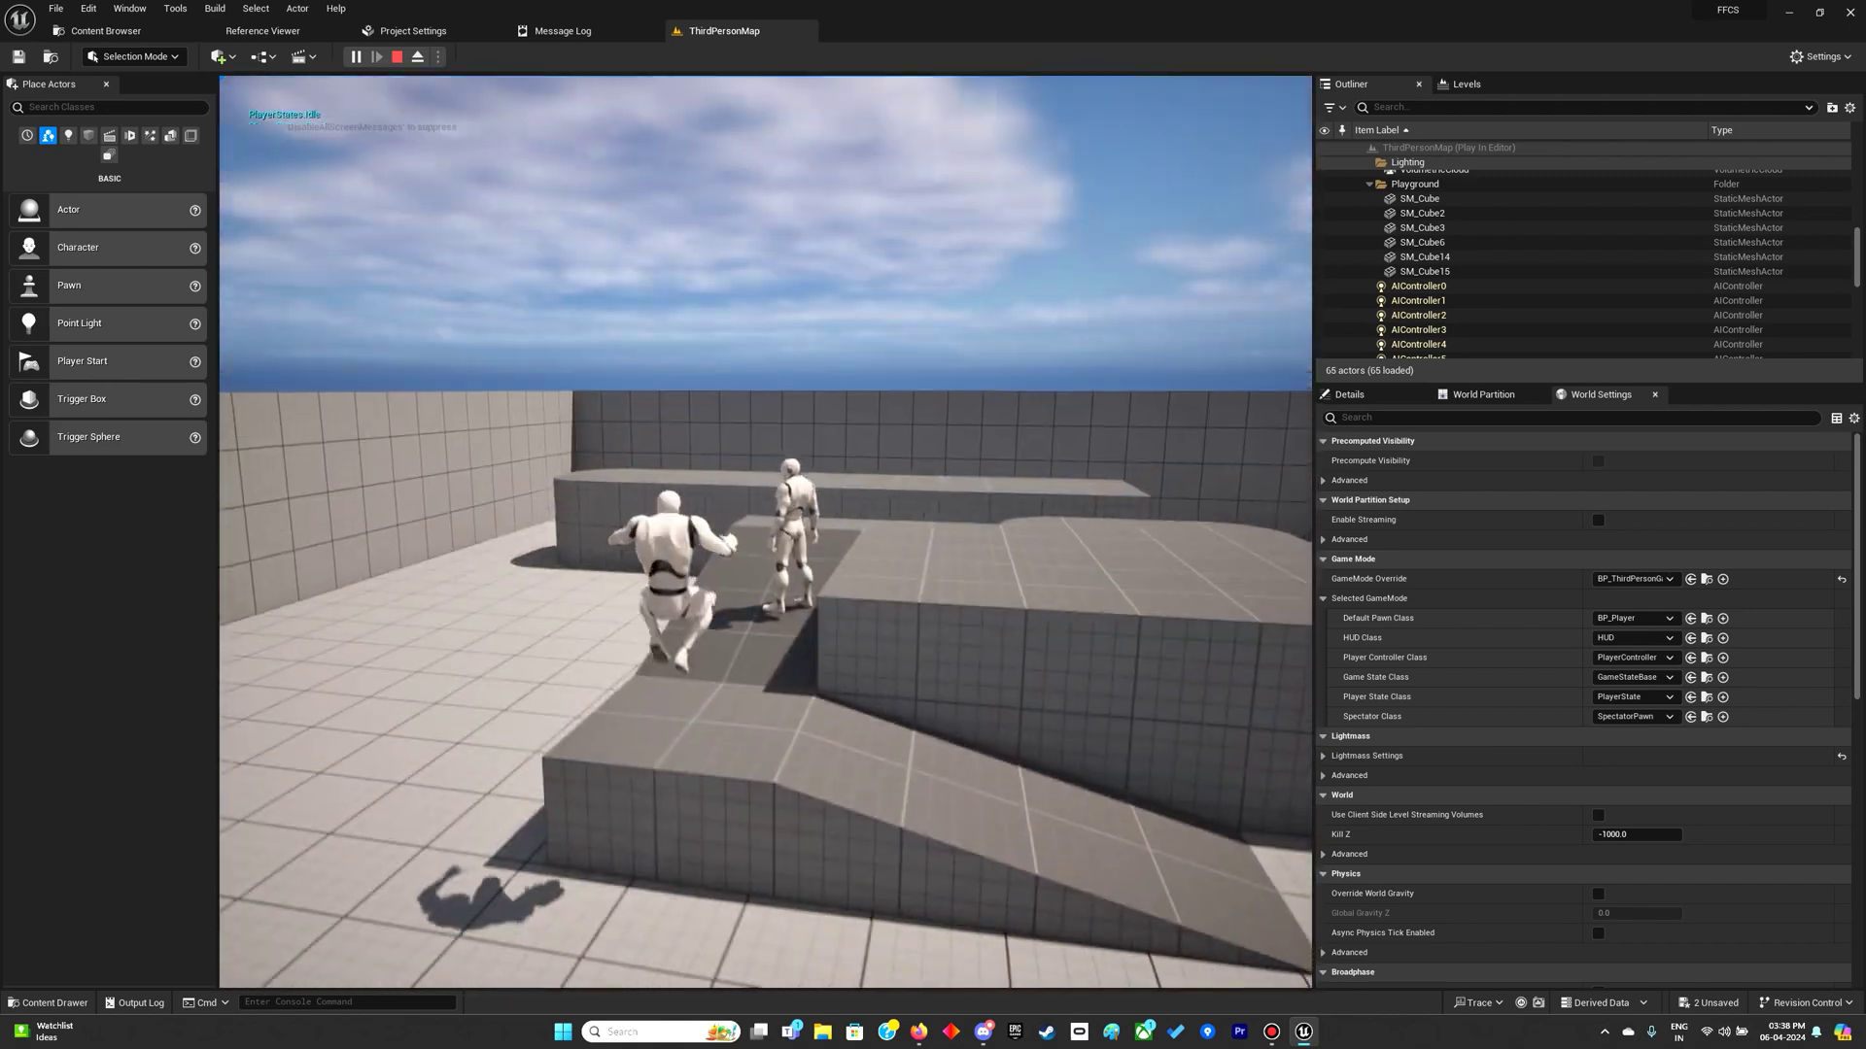
key(w)
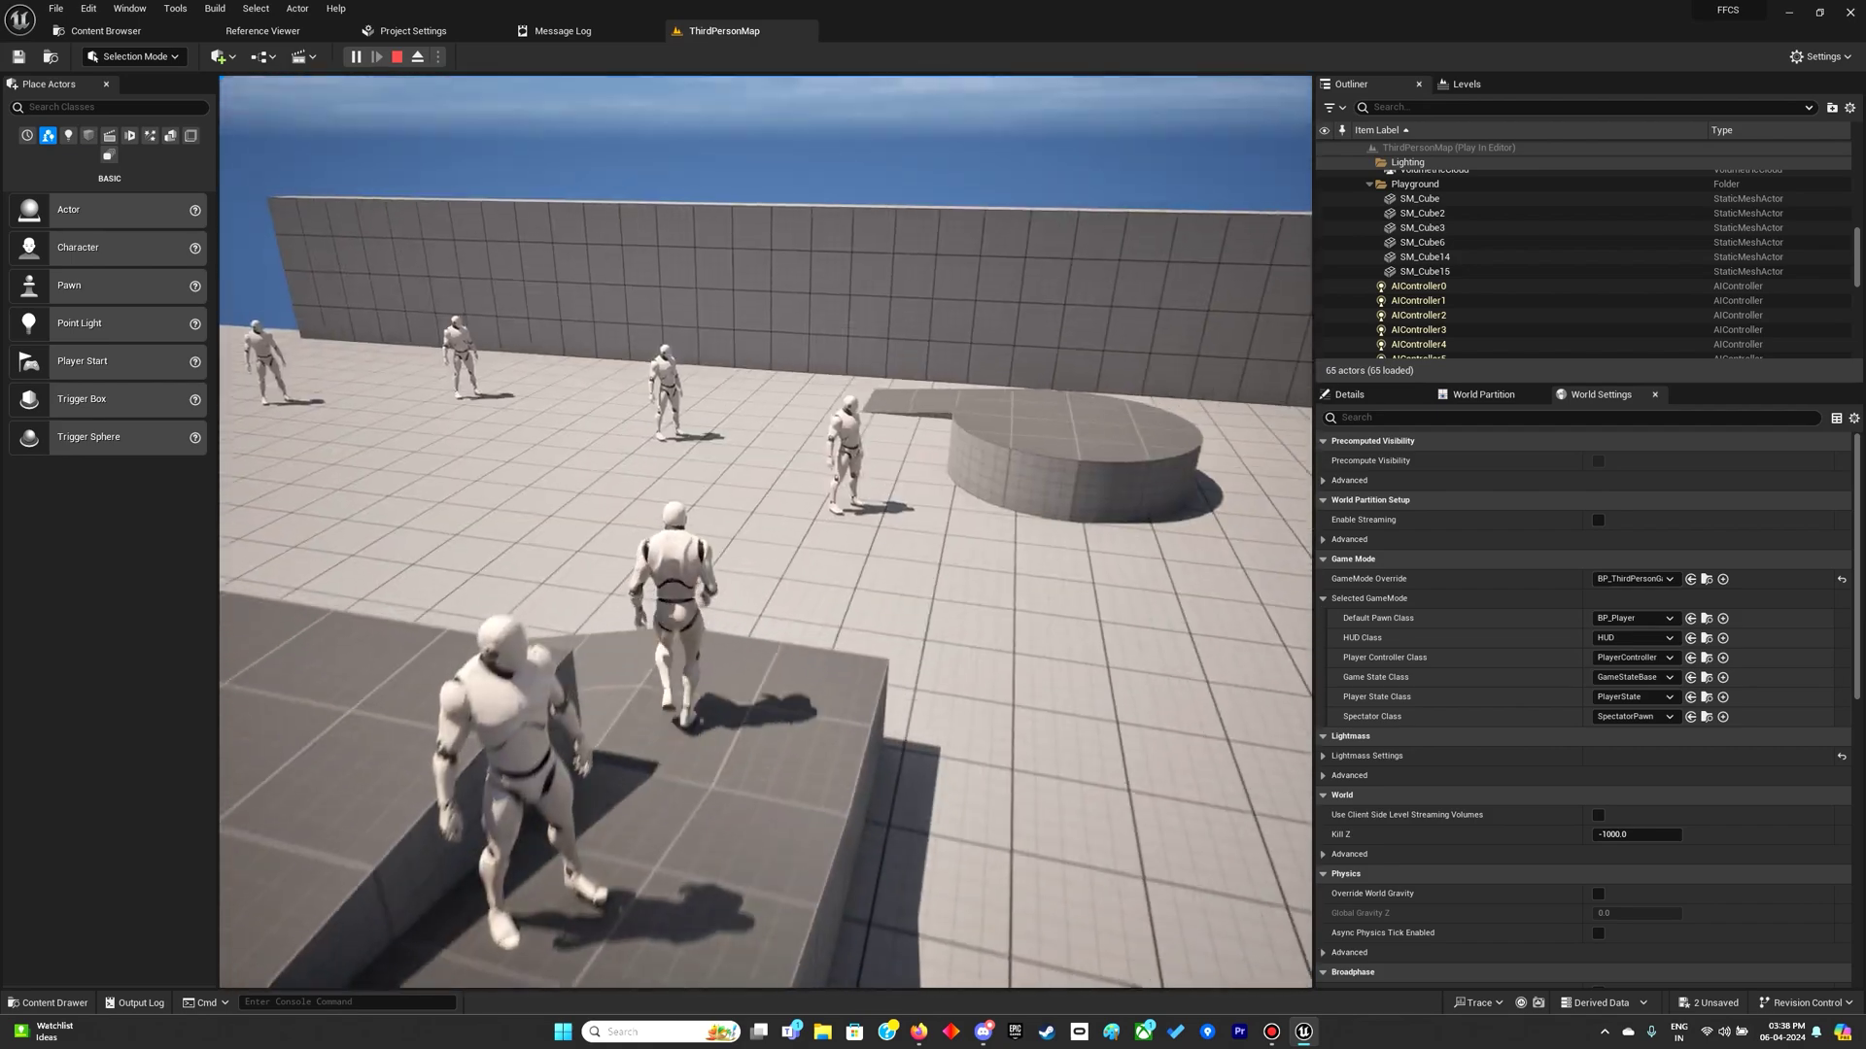
key(w)
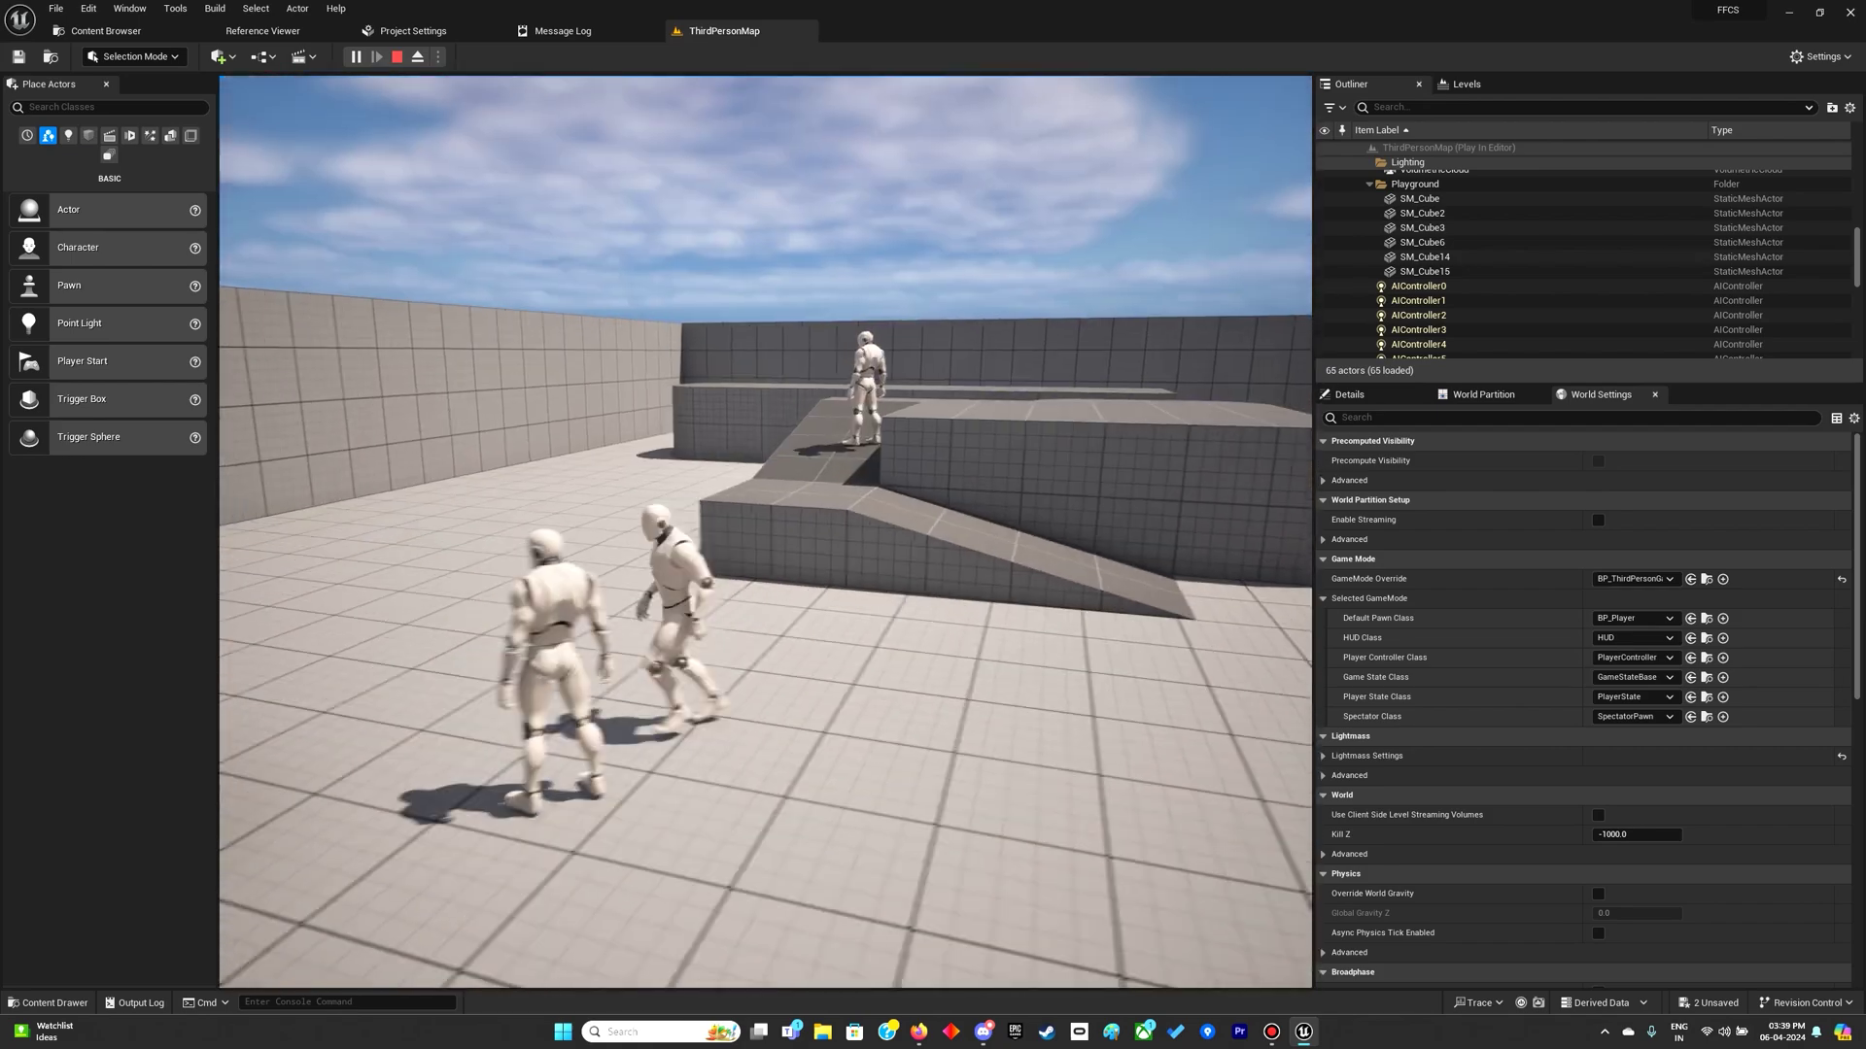
key(w)
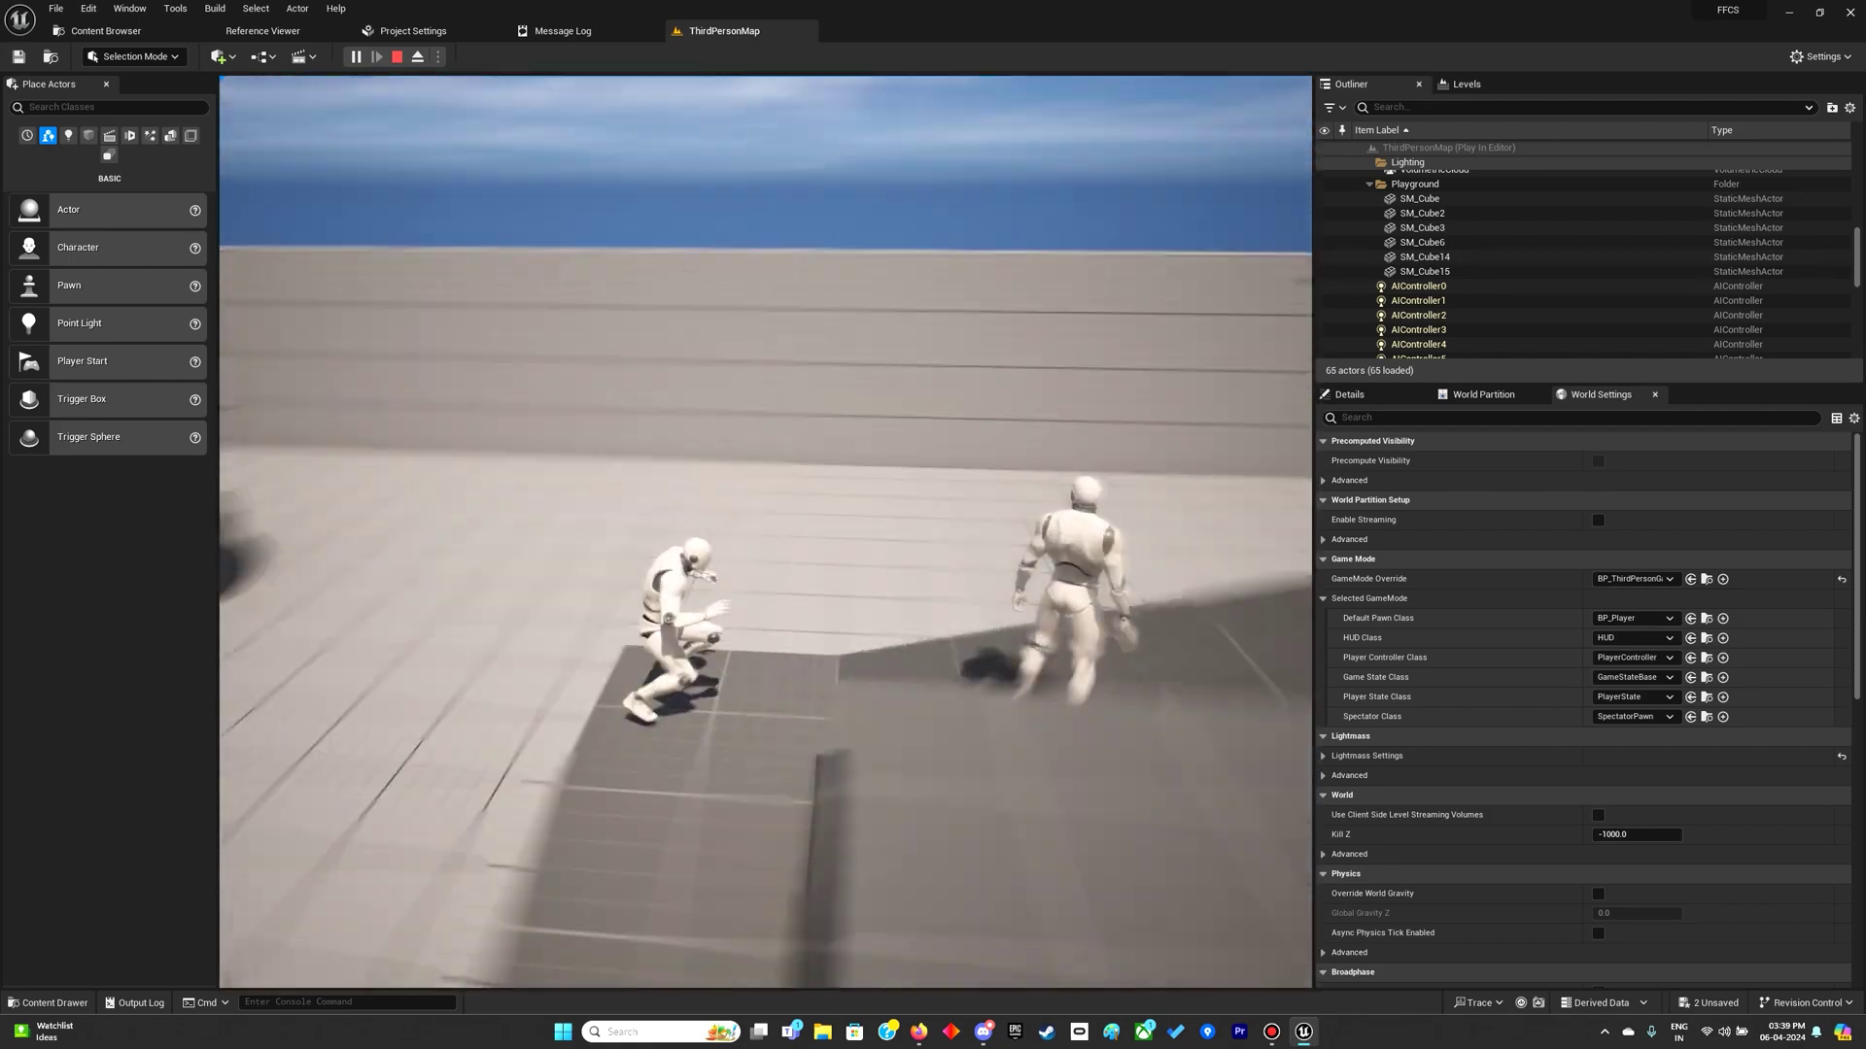
key(w)
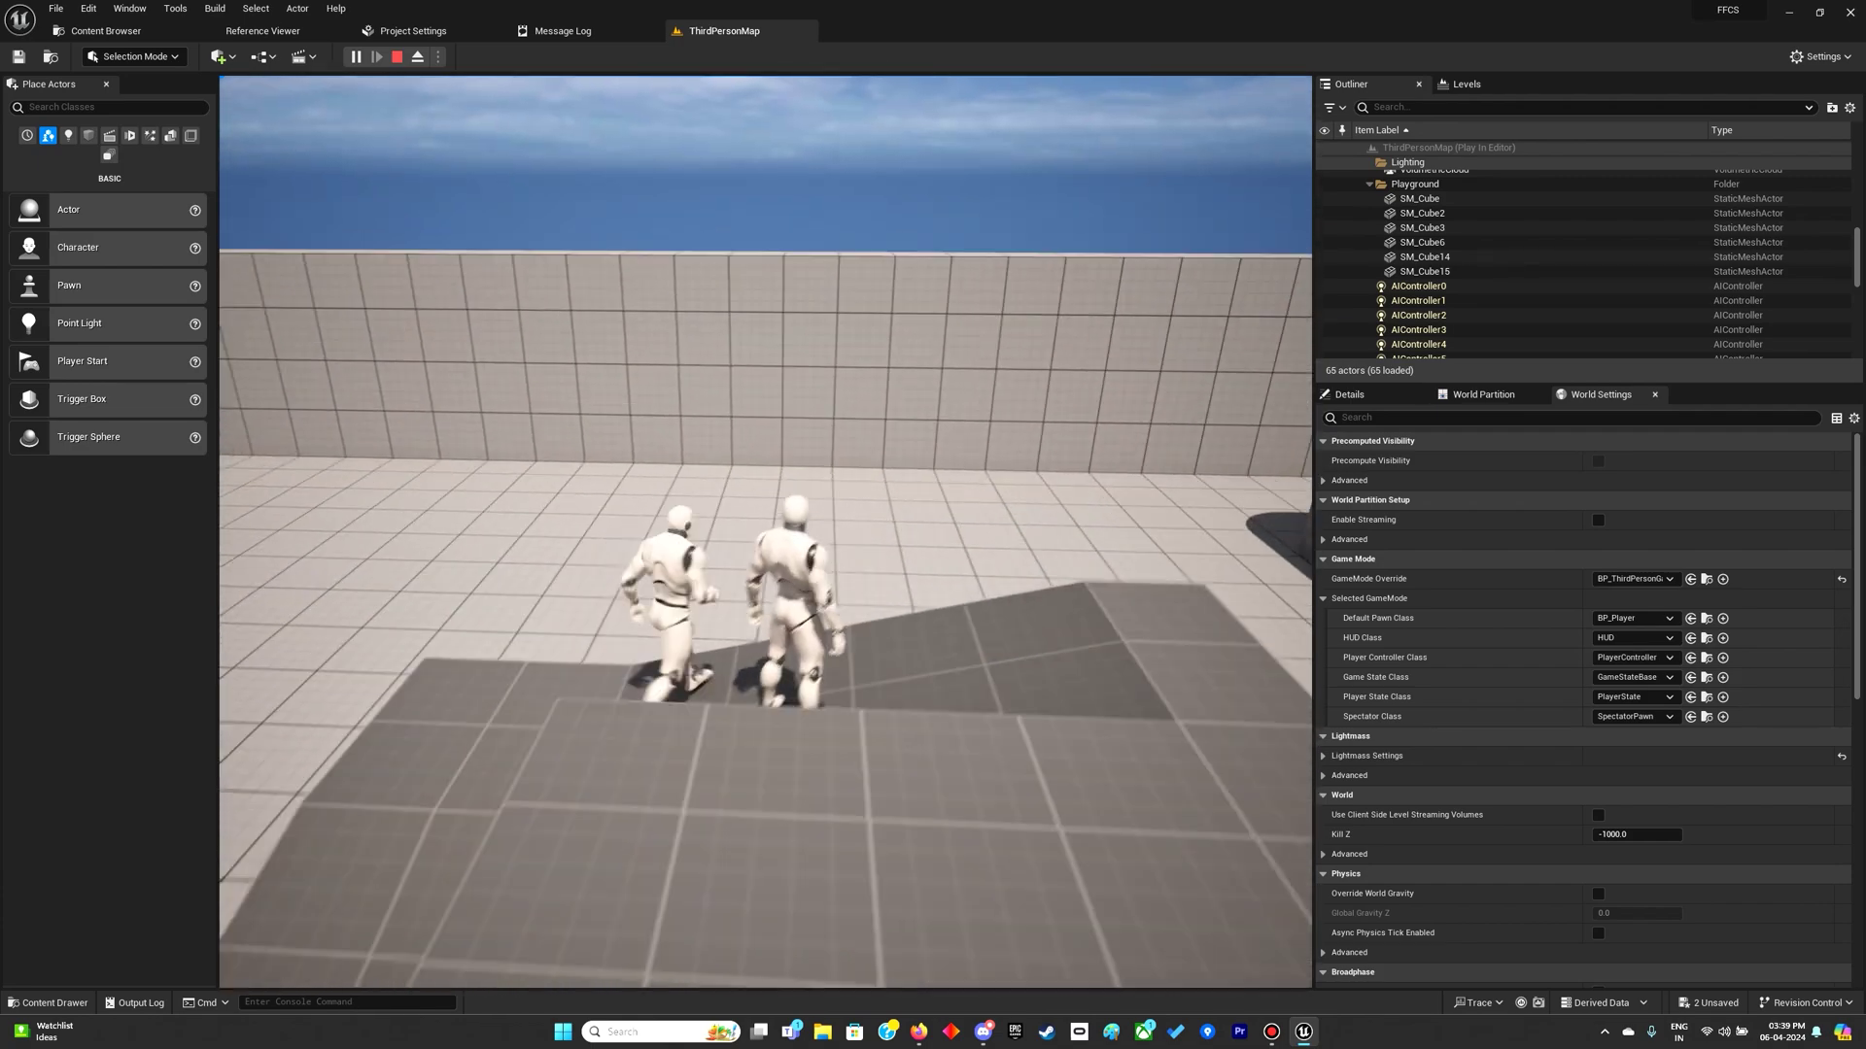
key(w)
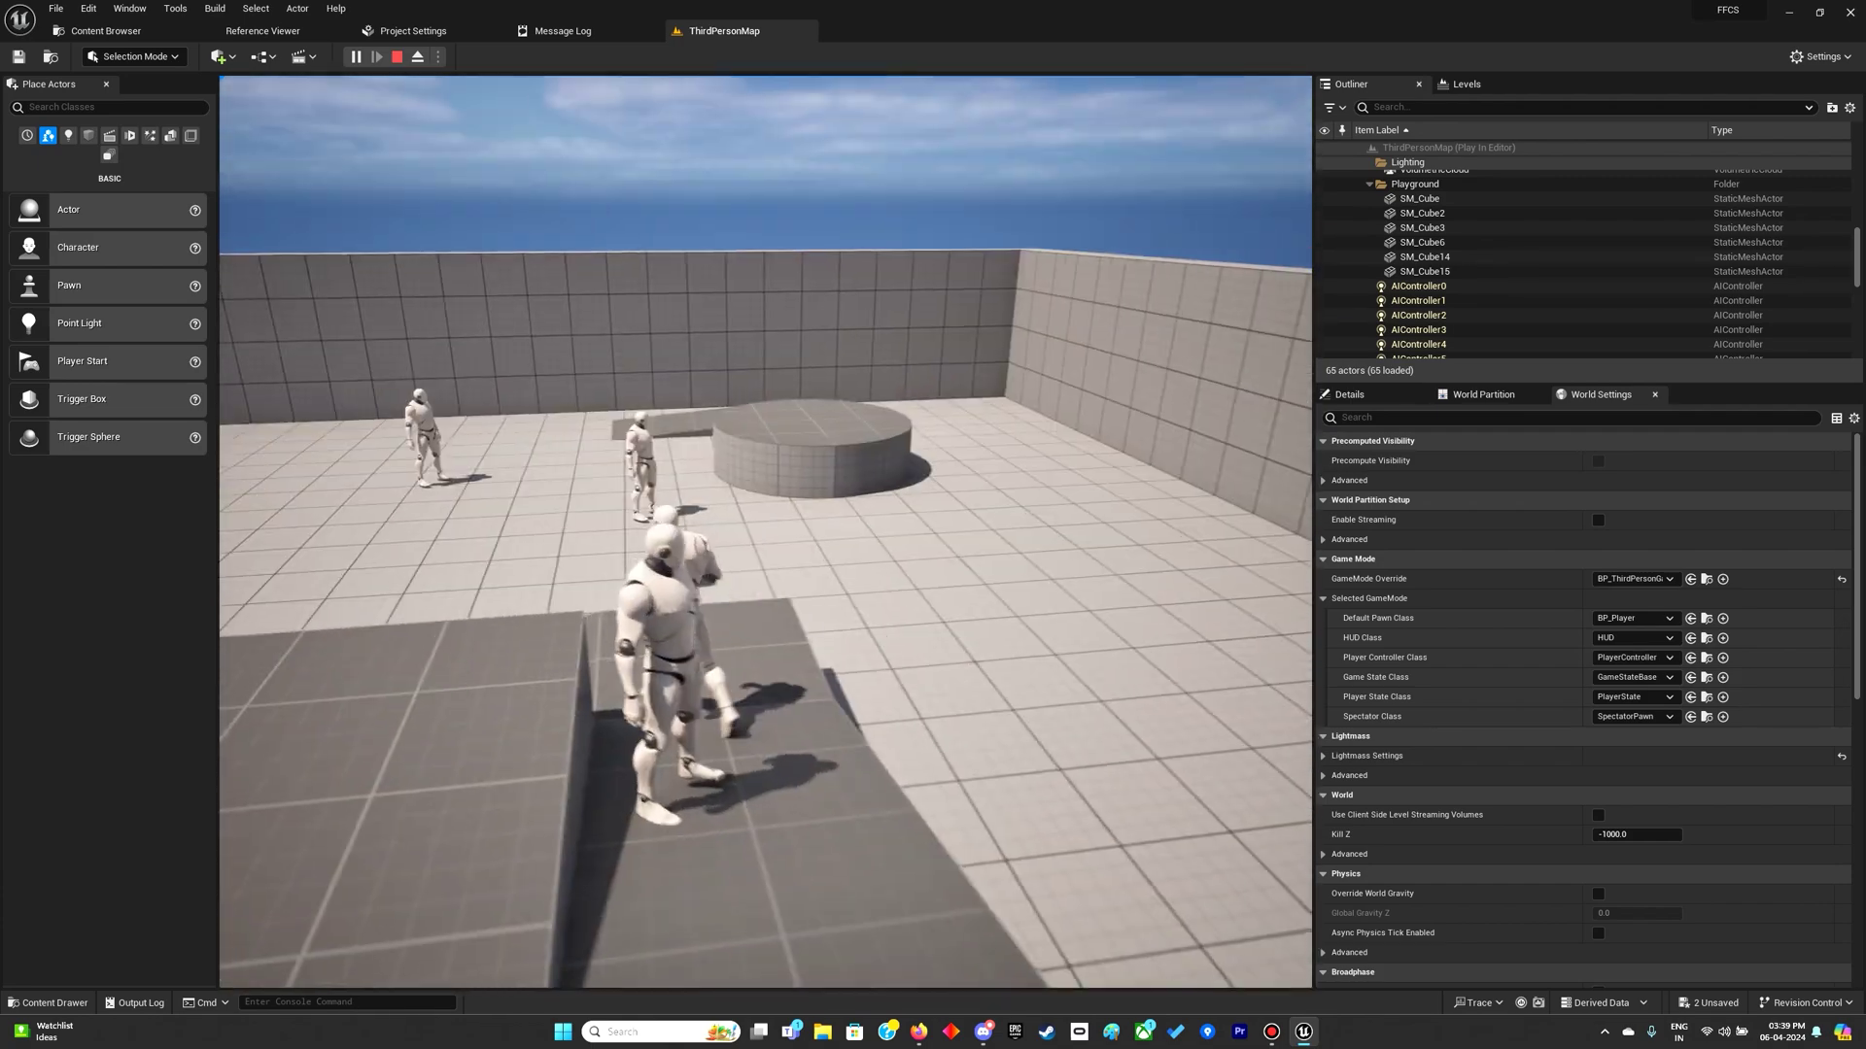
key(Escape)
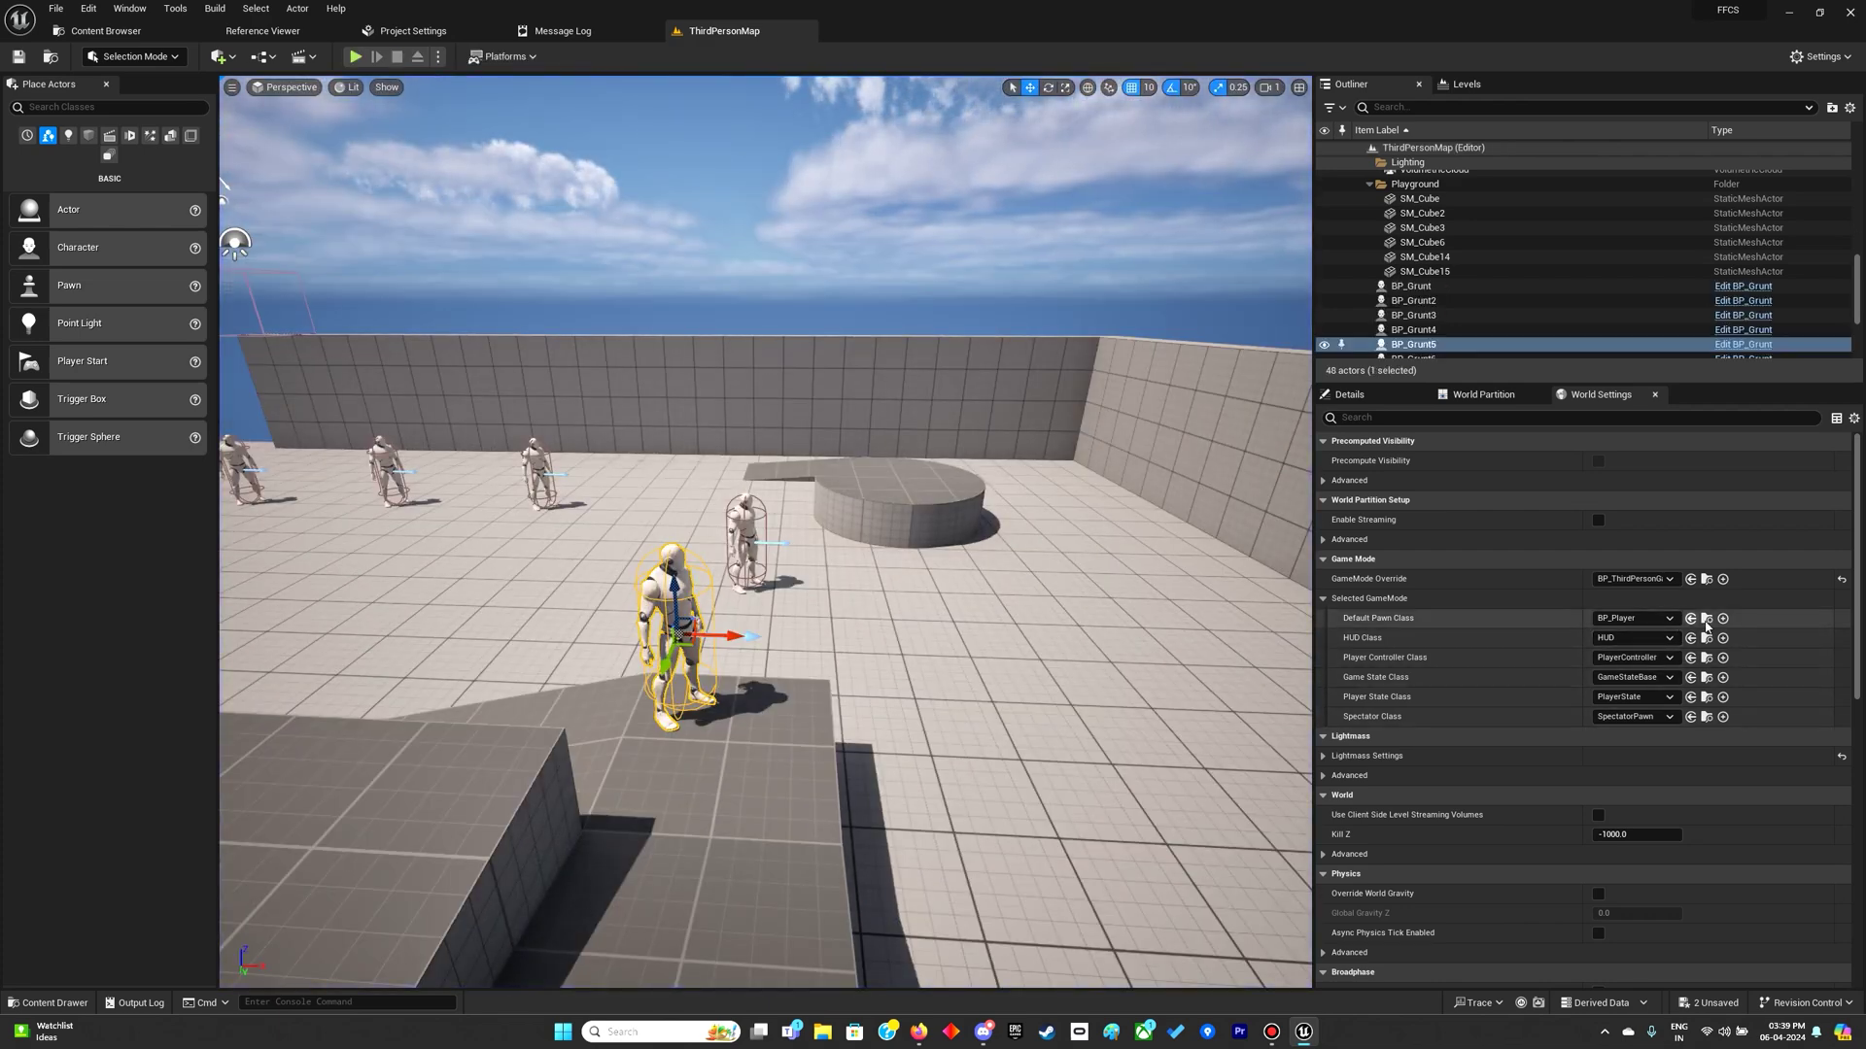
Open BP_Player and bring up its Find Best Enemy to Pounce function.
click(1691, 619)
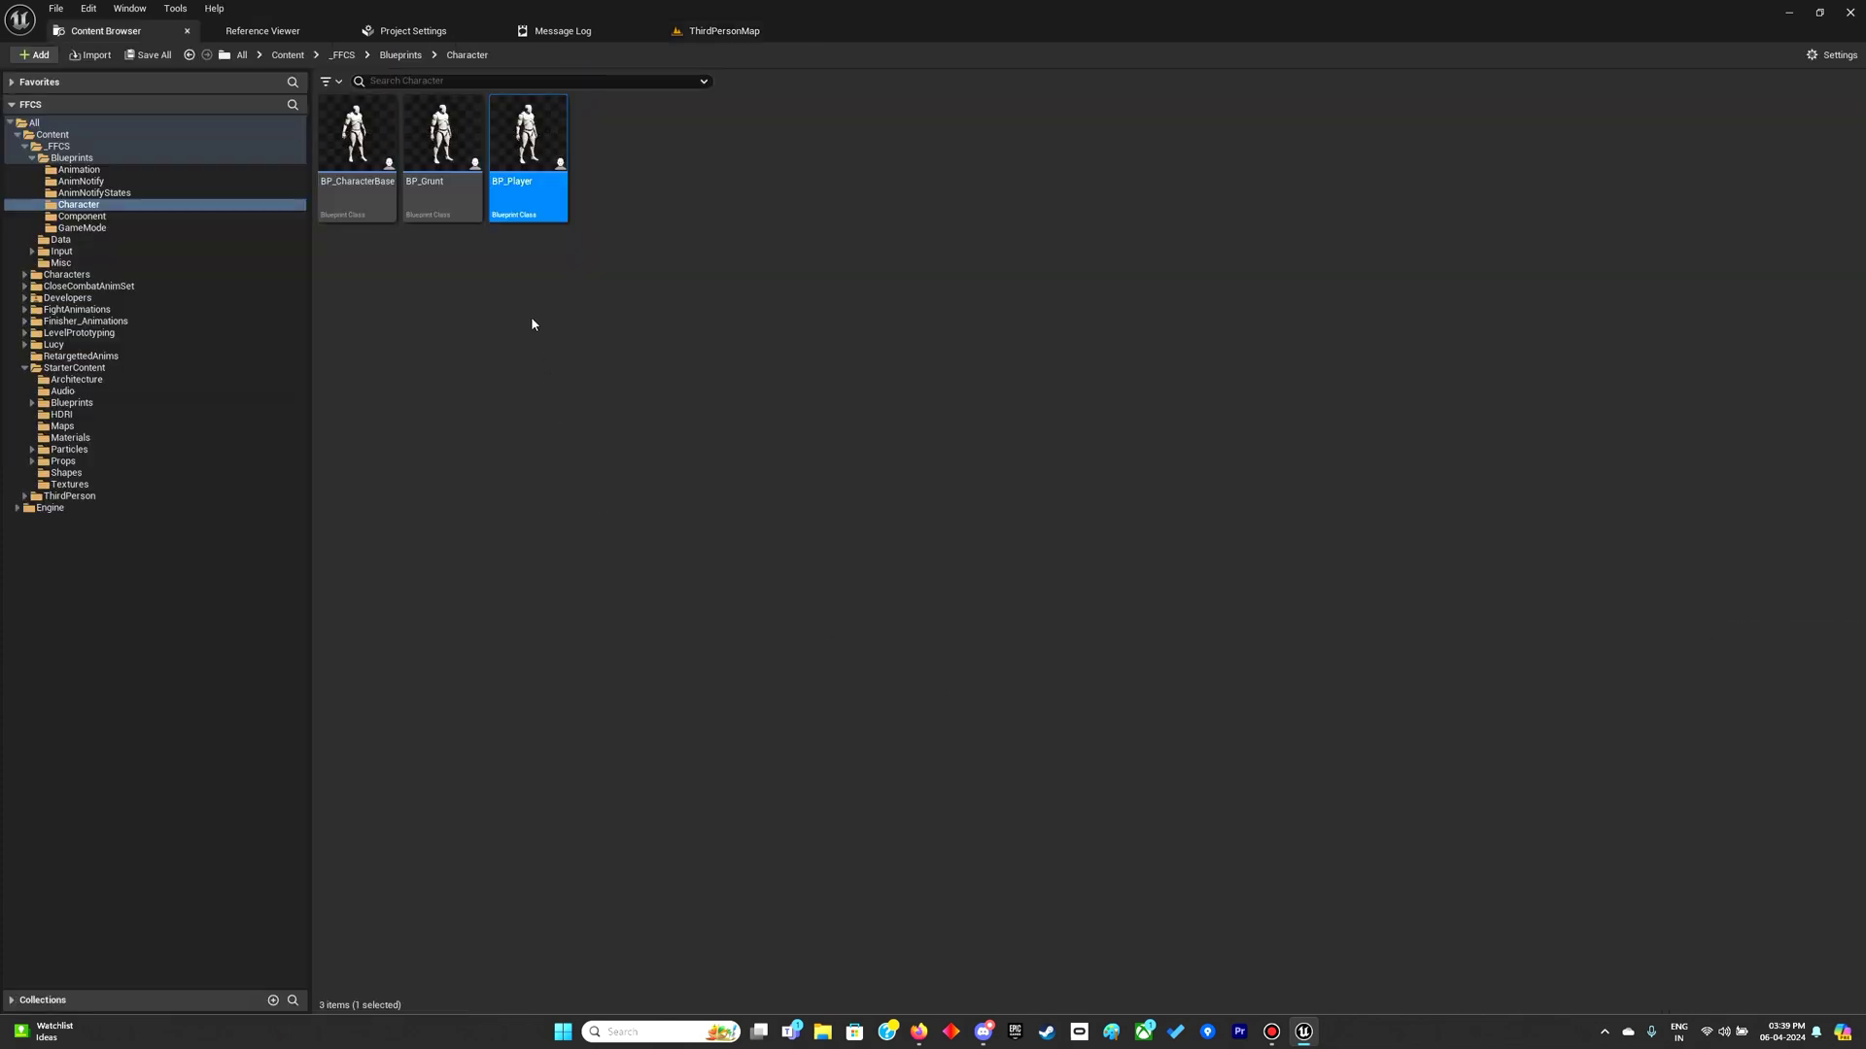
double_click(527, 198)
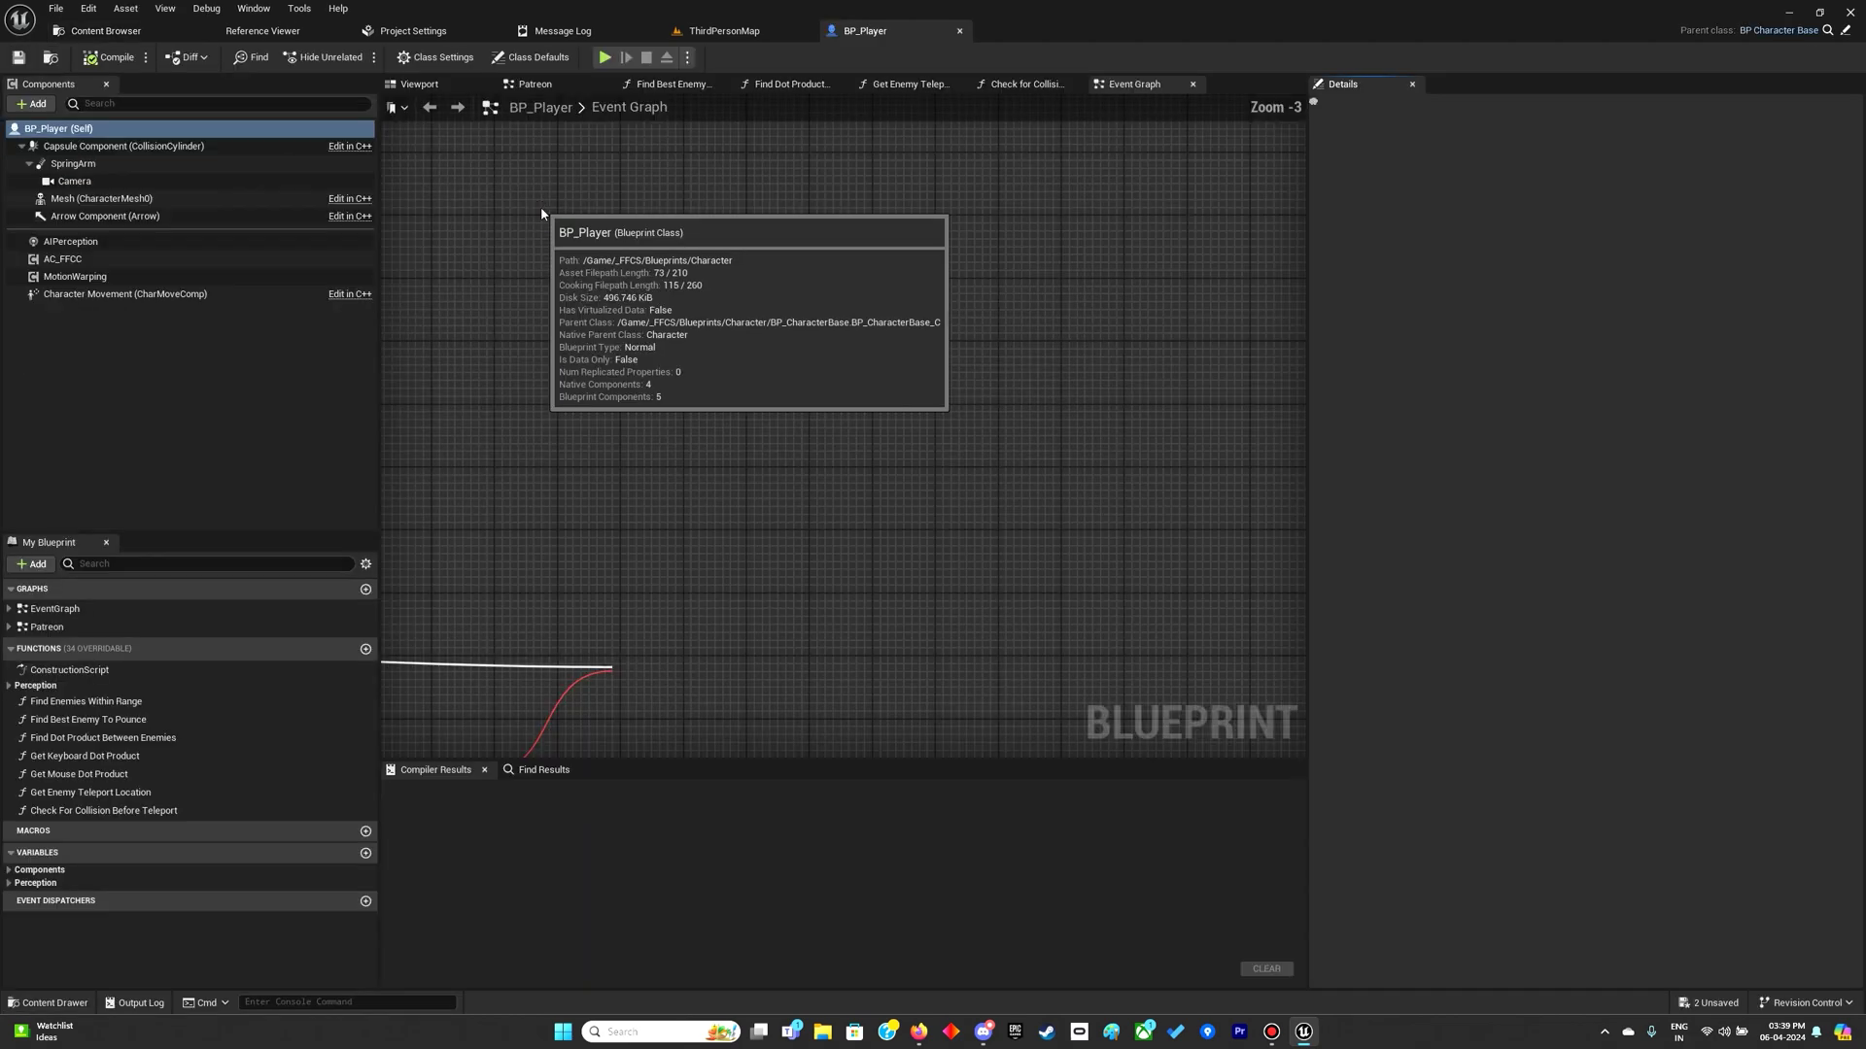
scroll(557, 486, down, 2)
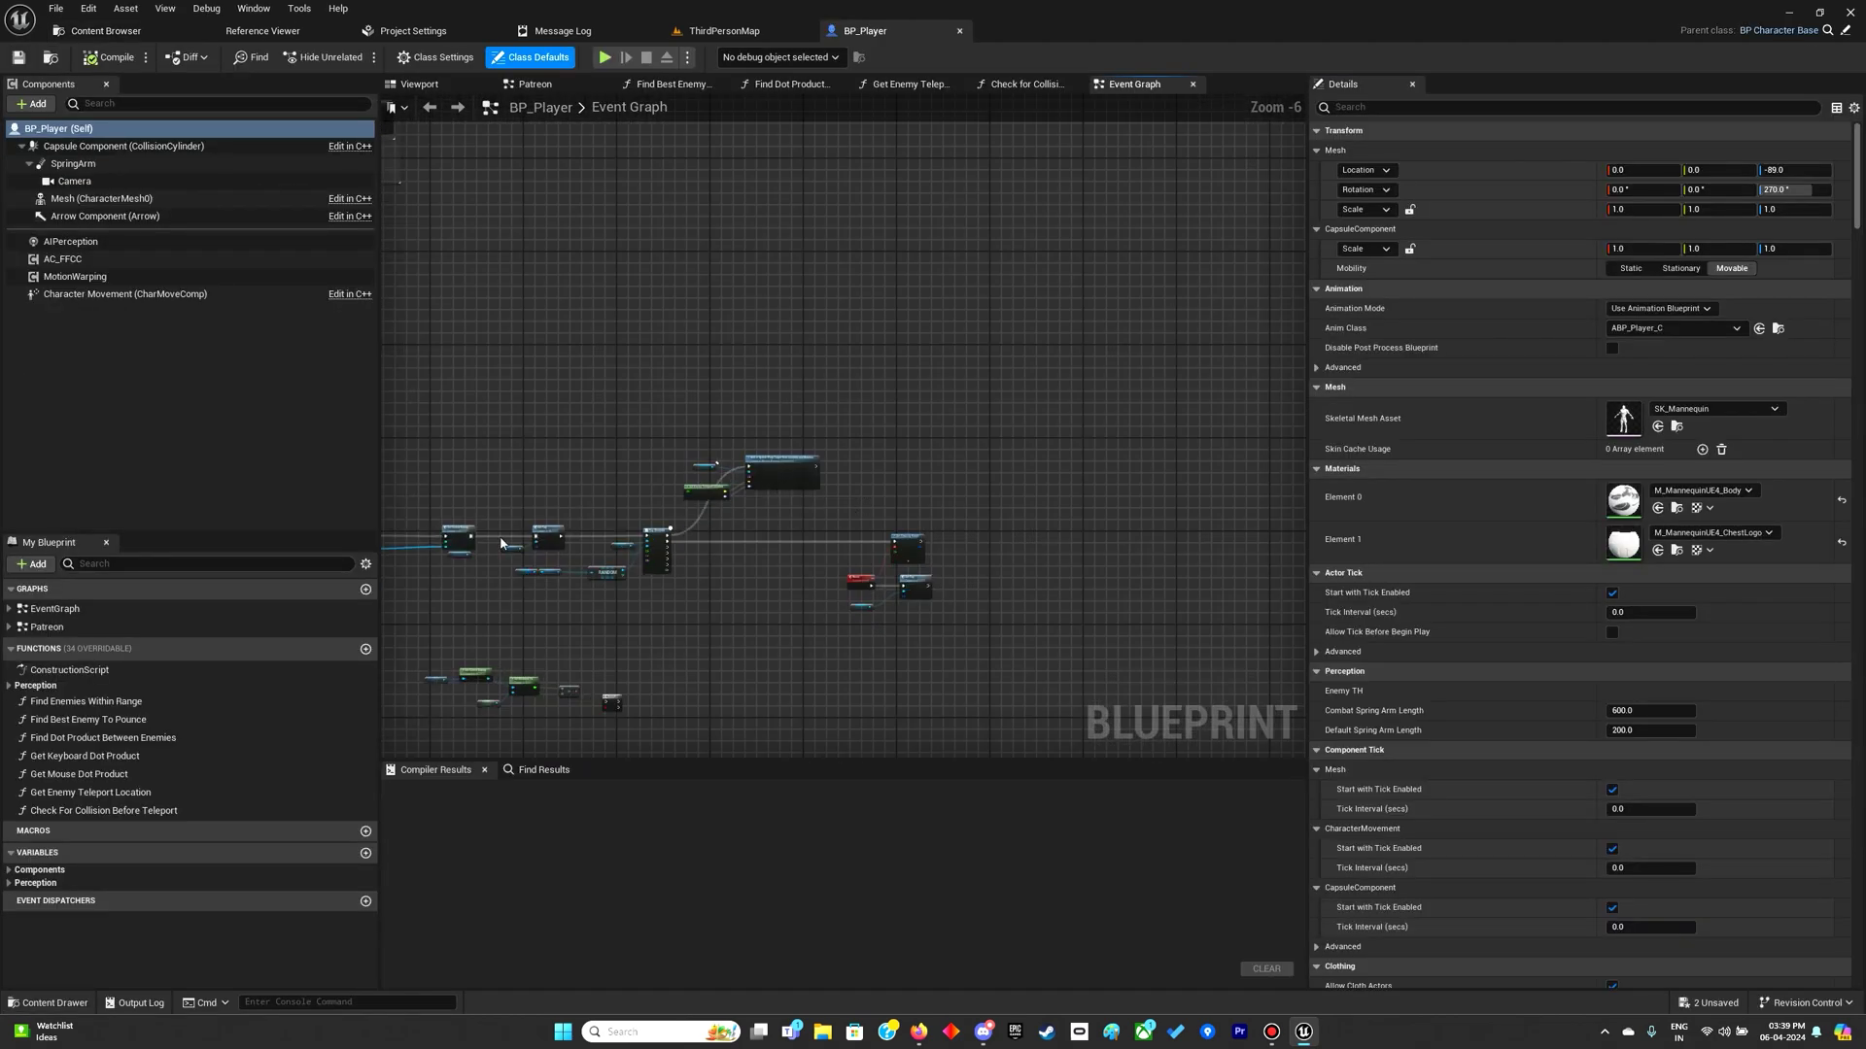
mouse_move(859, 497)
right_down()
mouse_move(466, 584)
mouse_move(882, 644)
right_up()
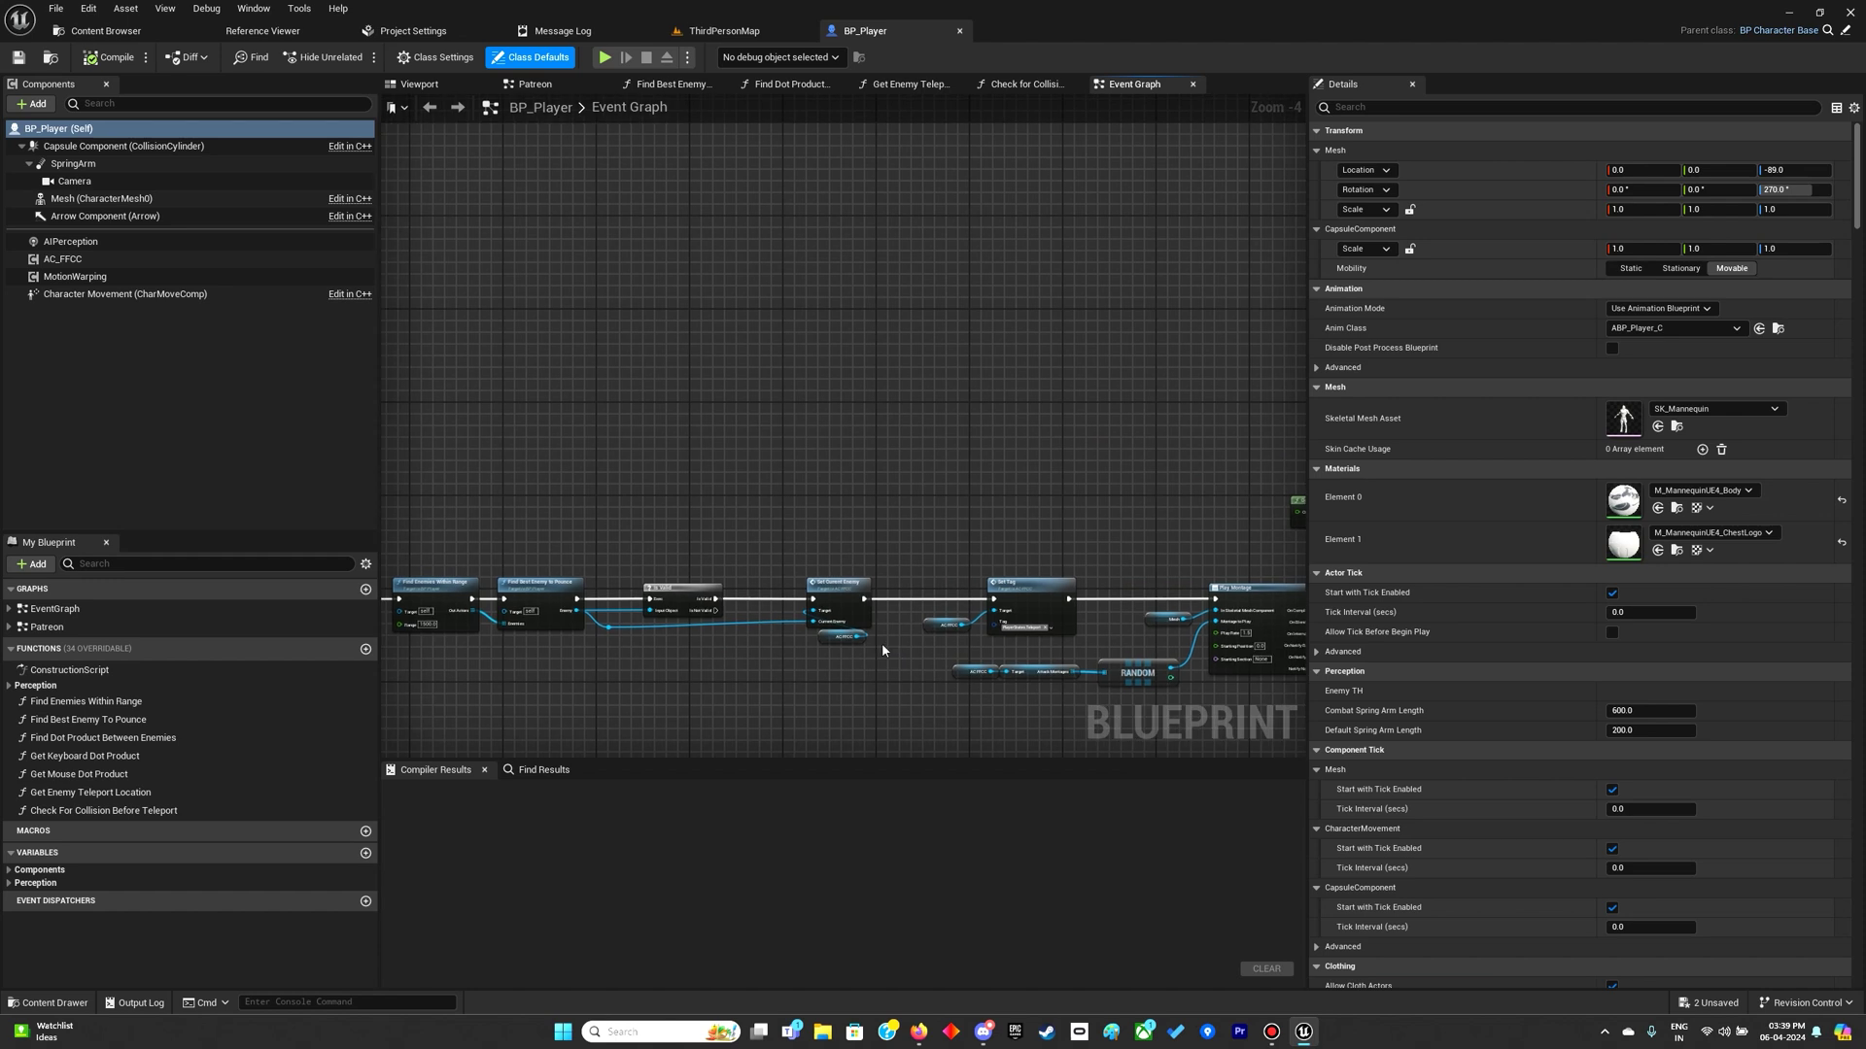
scroll(883, 643, up, 1)
right_drag(883, 642, 672, 653)
scroll(589, 627, up, 2)
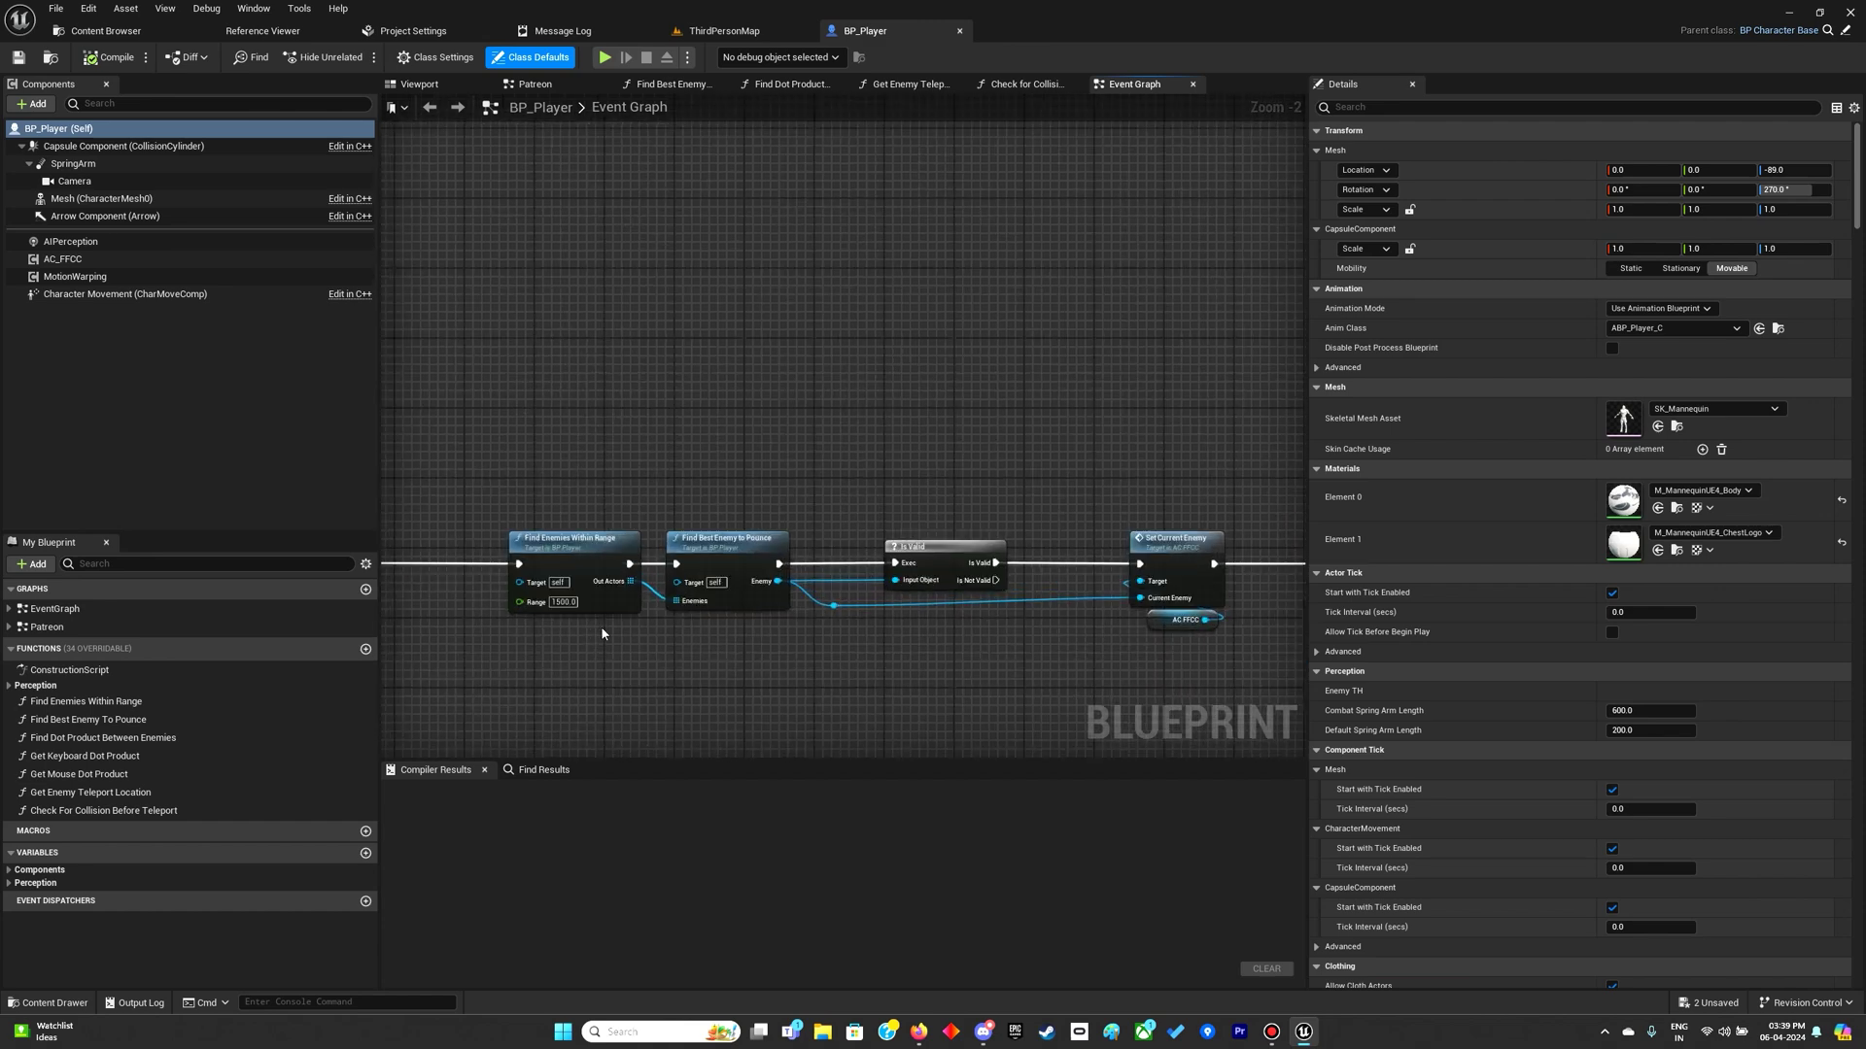
right_drag(656, 661, 744, 265)
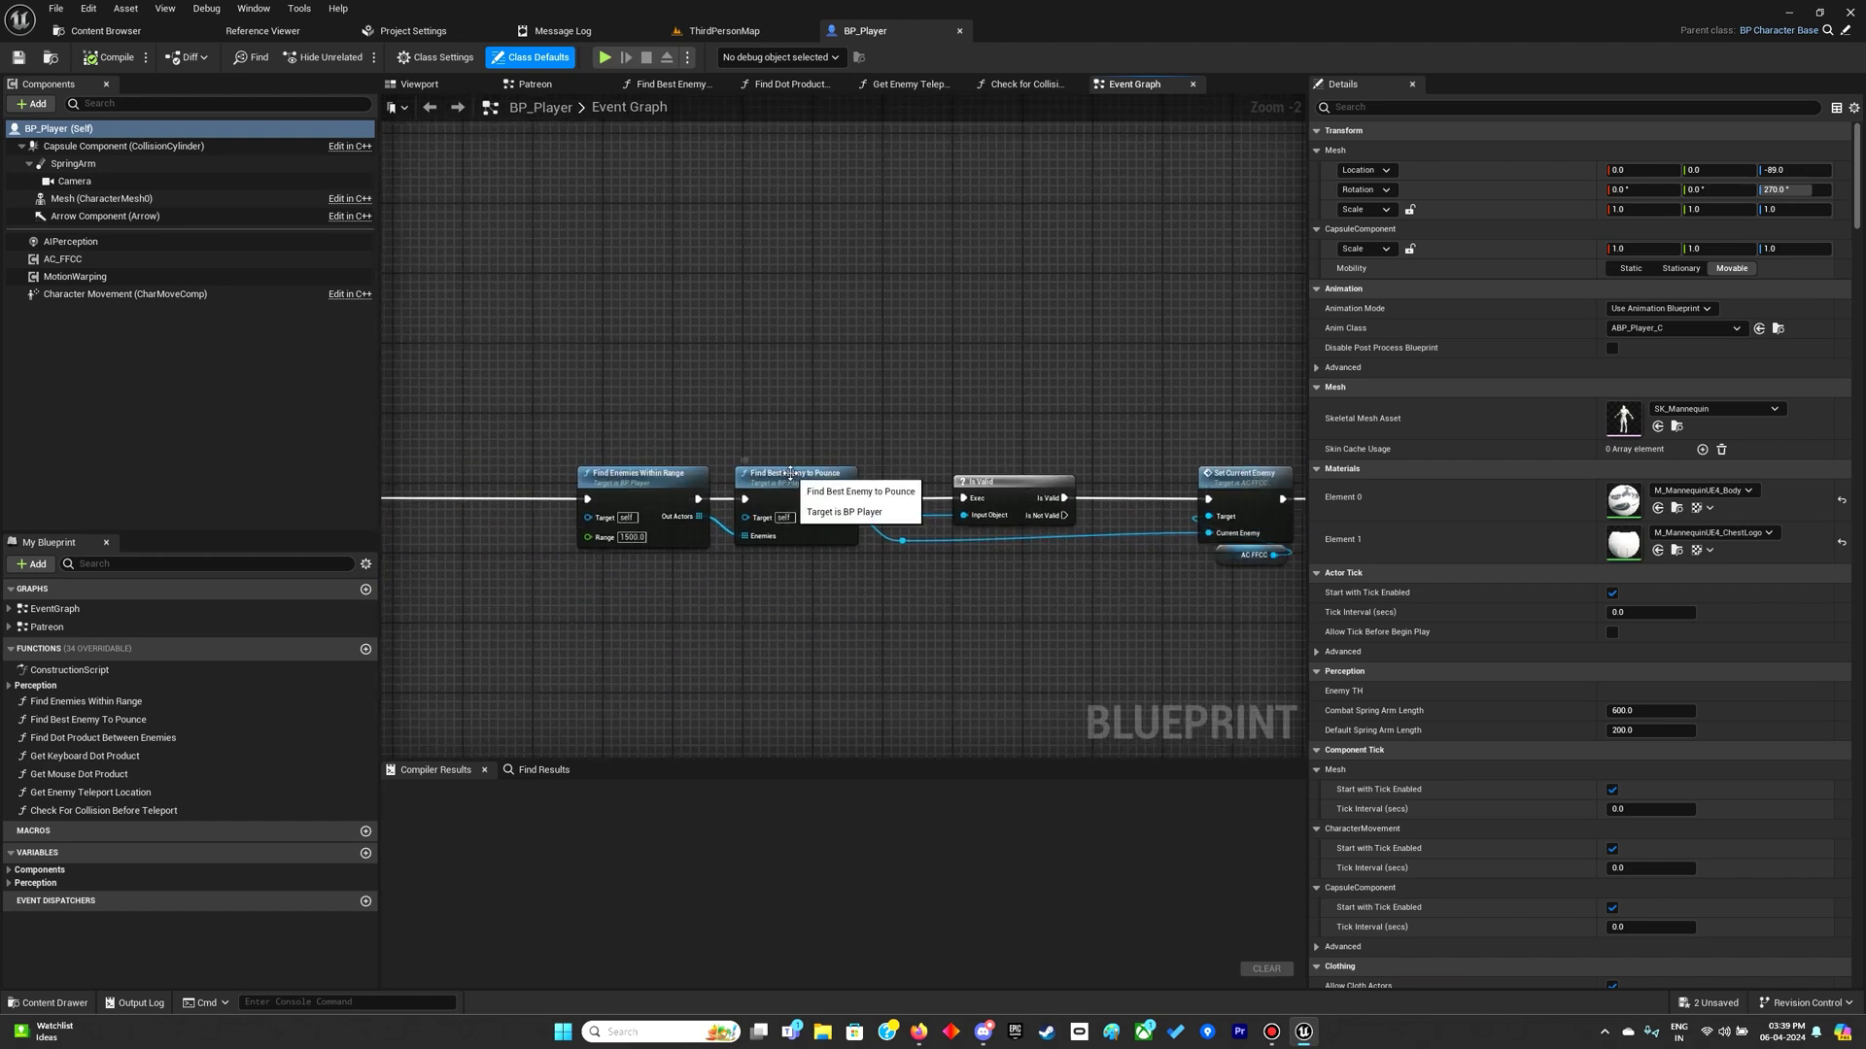
double_click(790, 474)
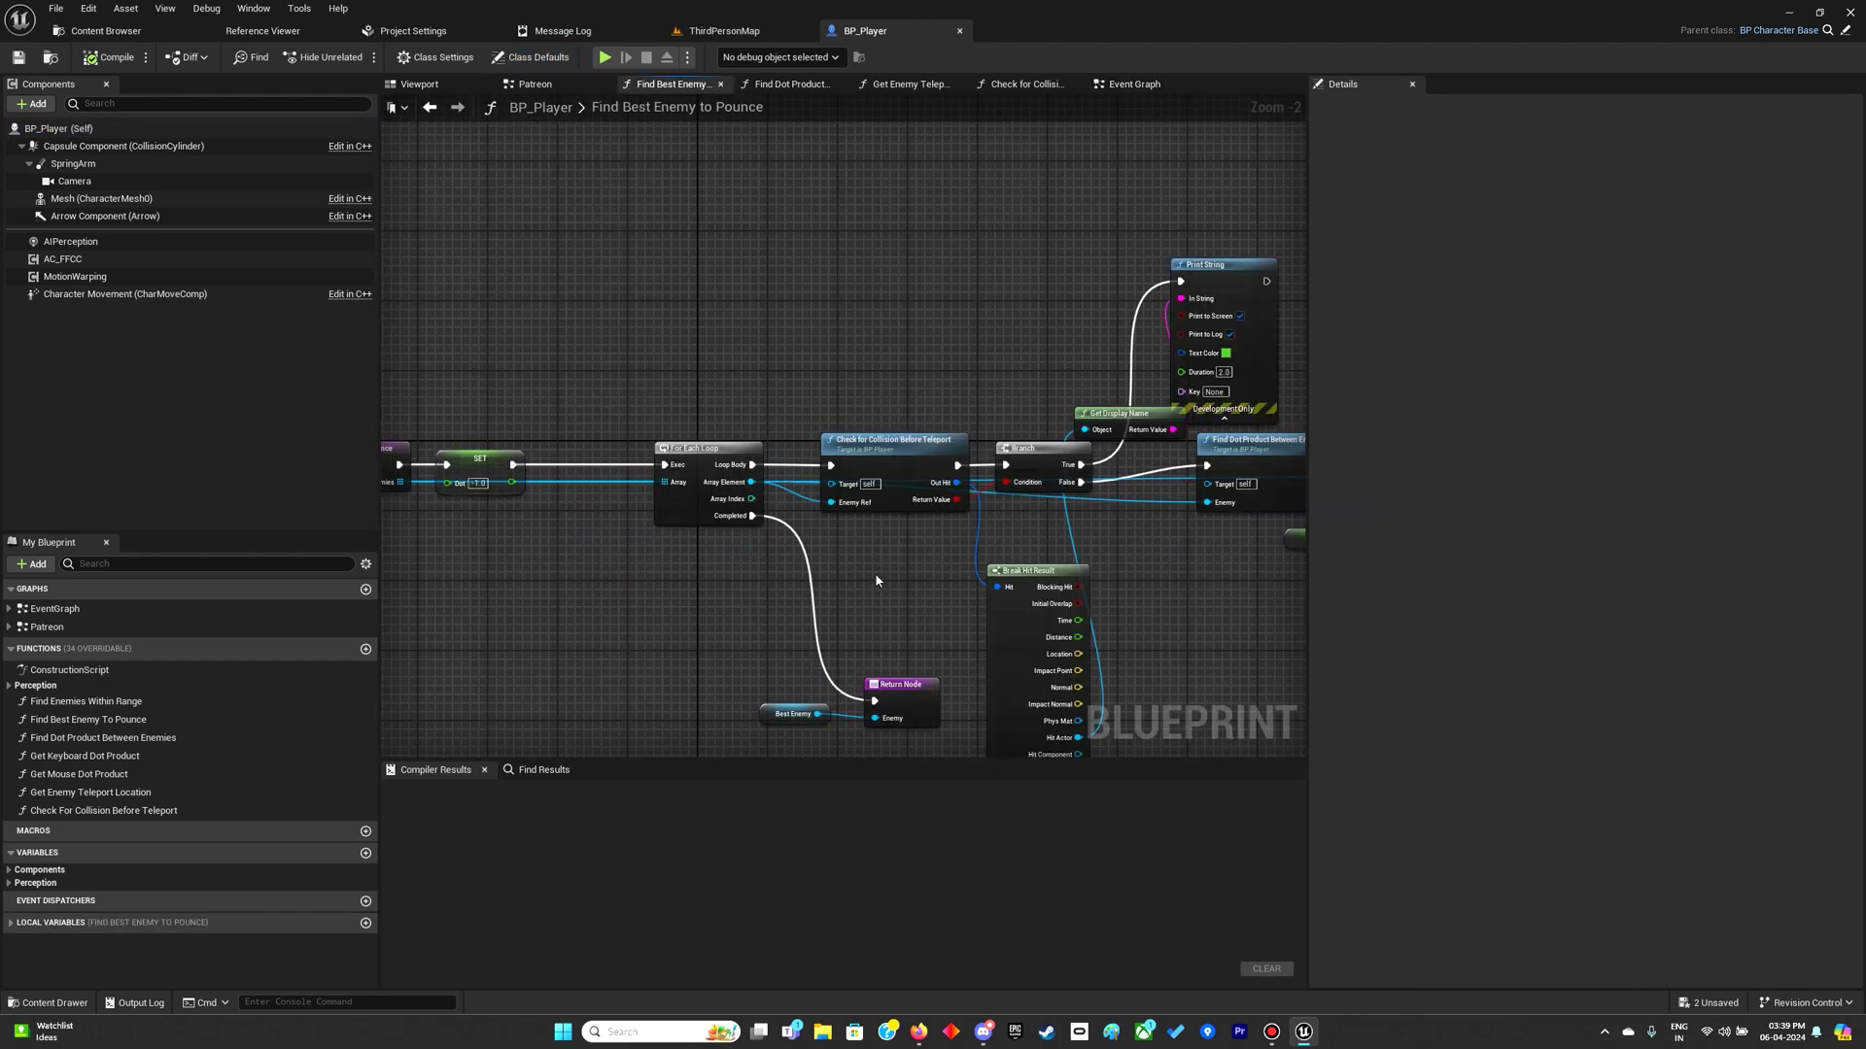
scroll(876, 573, up, 2)
scroll(681, 471, up, 1)
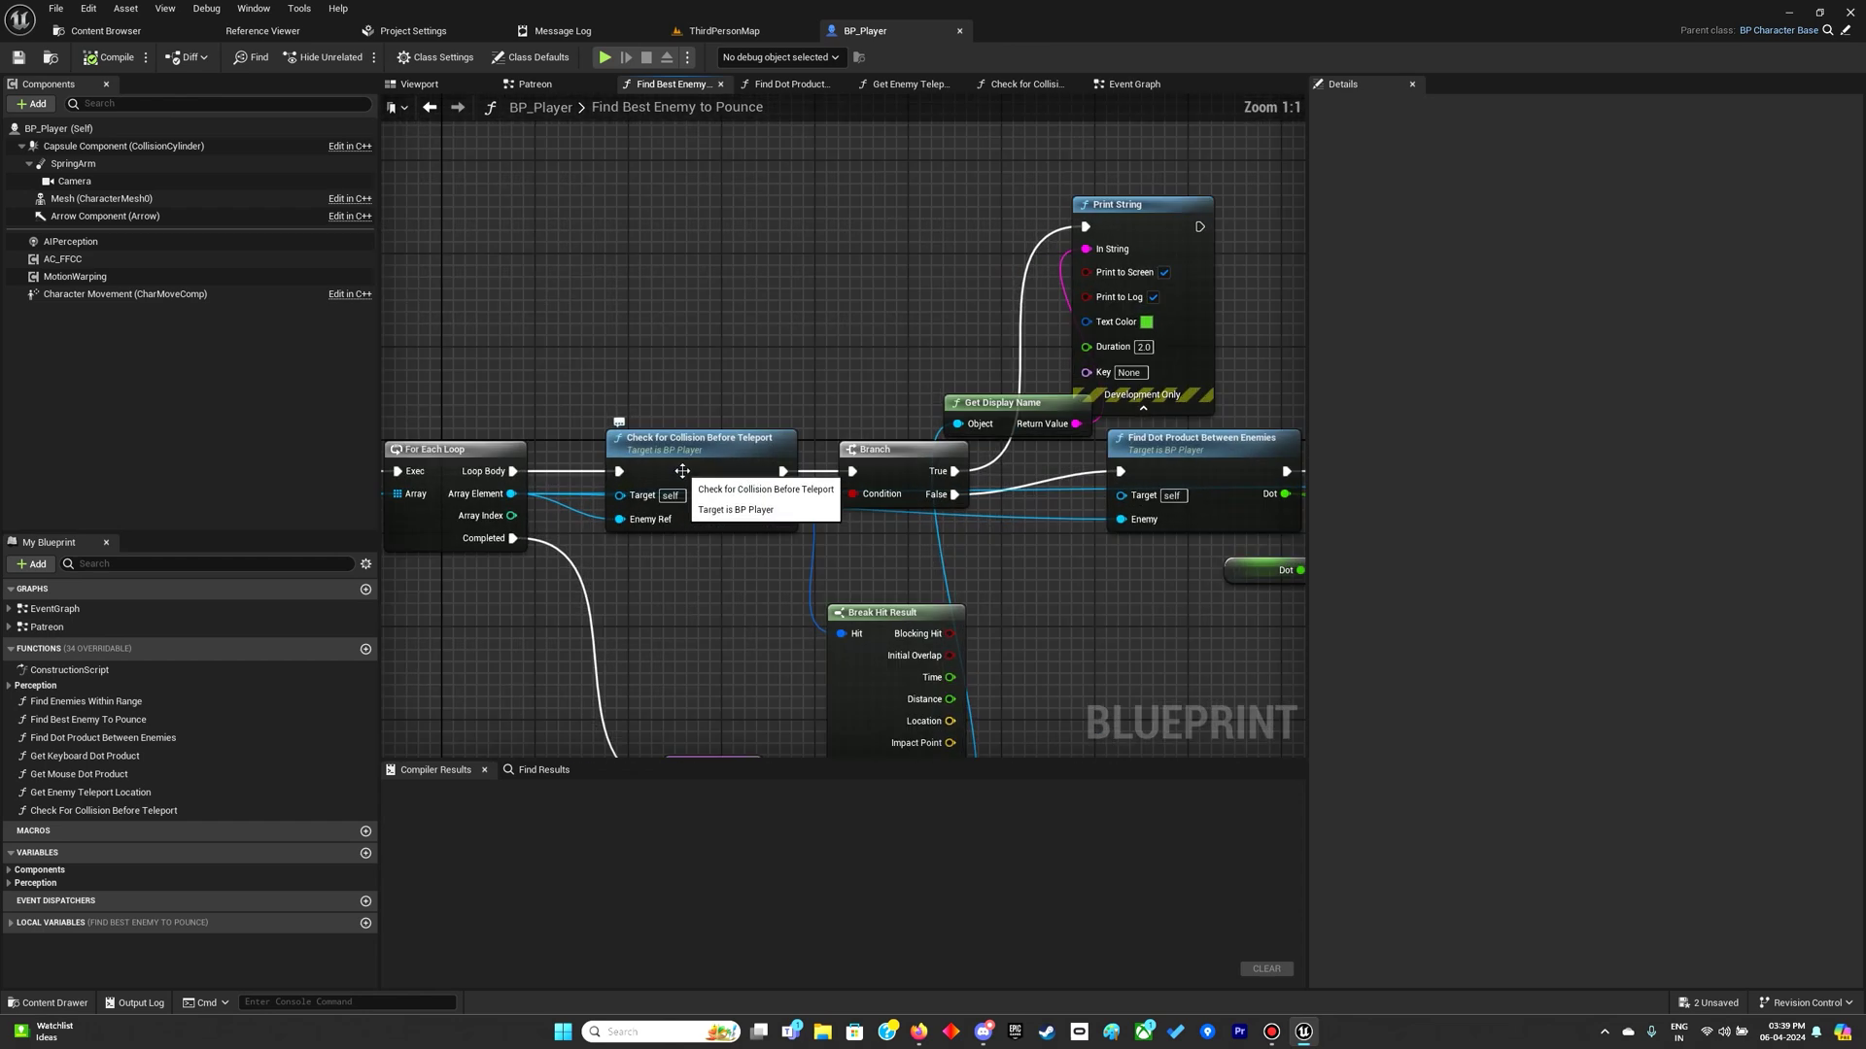
Peek at Check for Collision Before Teleport and other graphs, then reopen Find Best Enemy to Pounce.
double_click(700, 444)
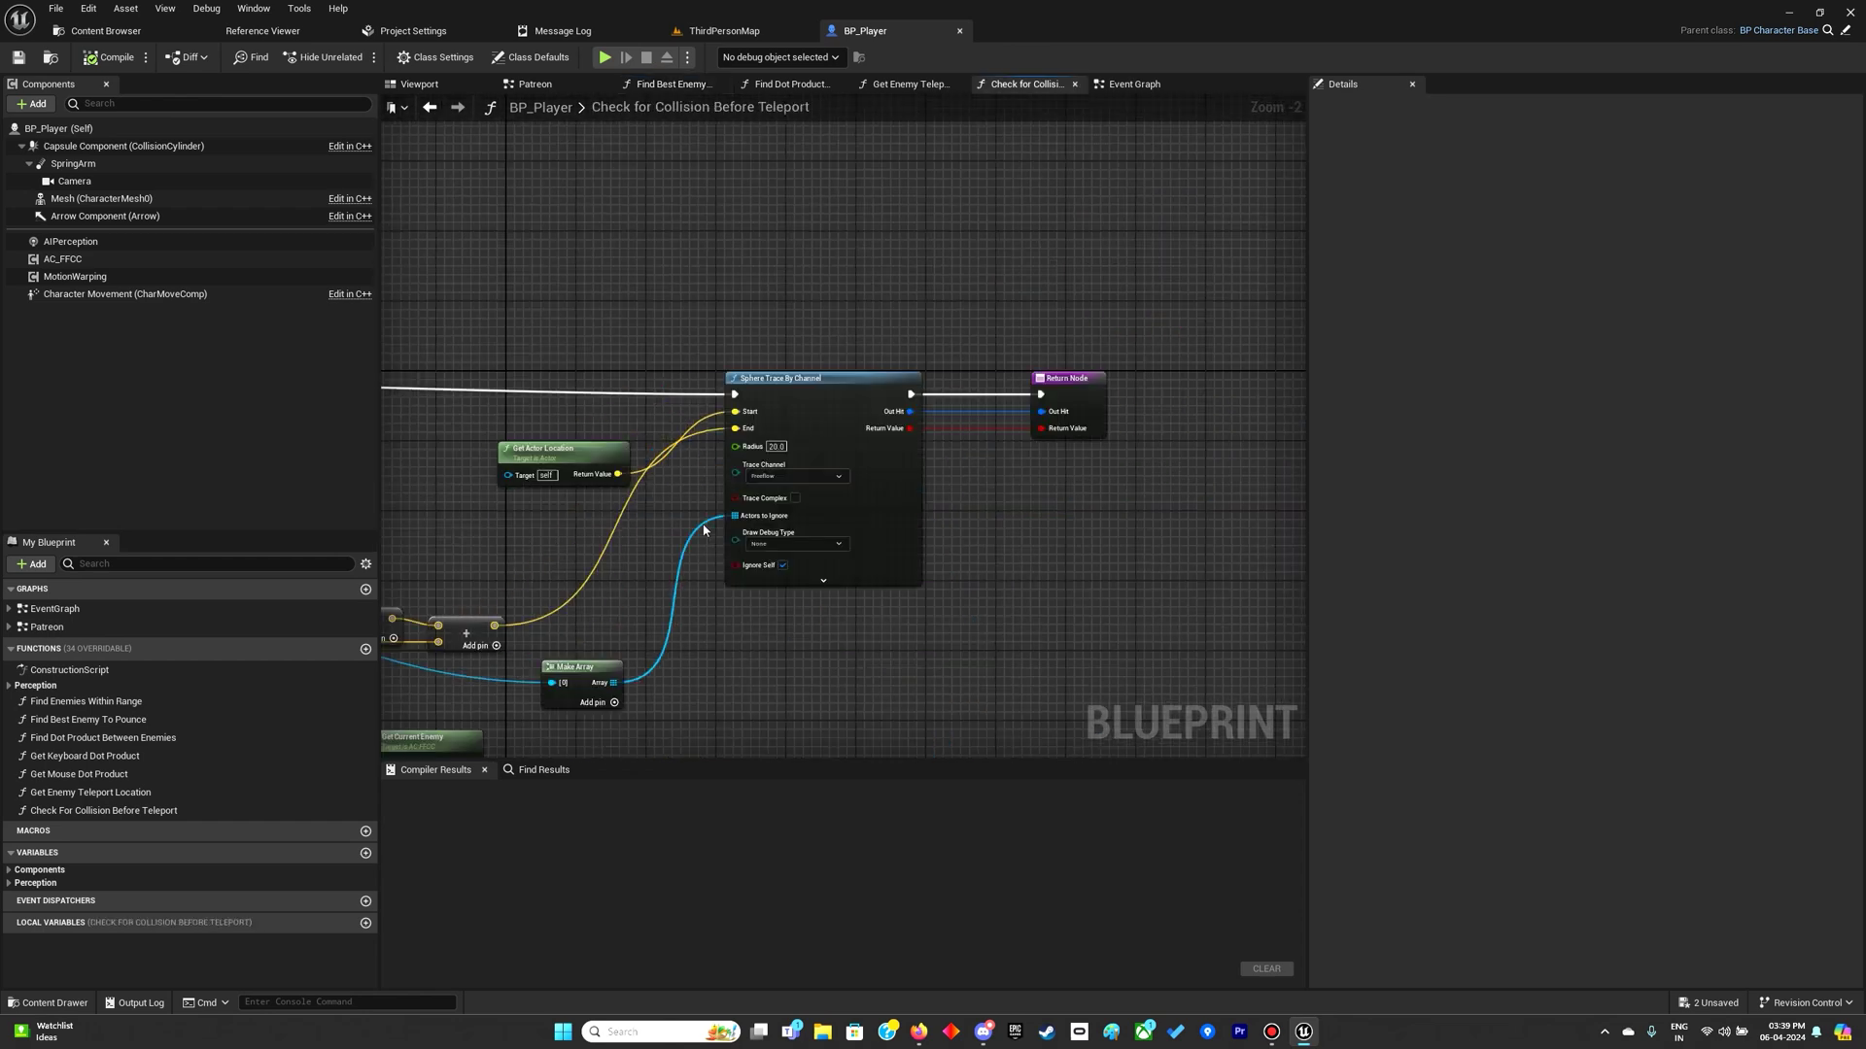
scroll(855, 583, down, 5)
scroll(854, 583, up, 3)
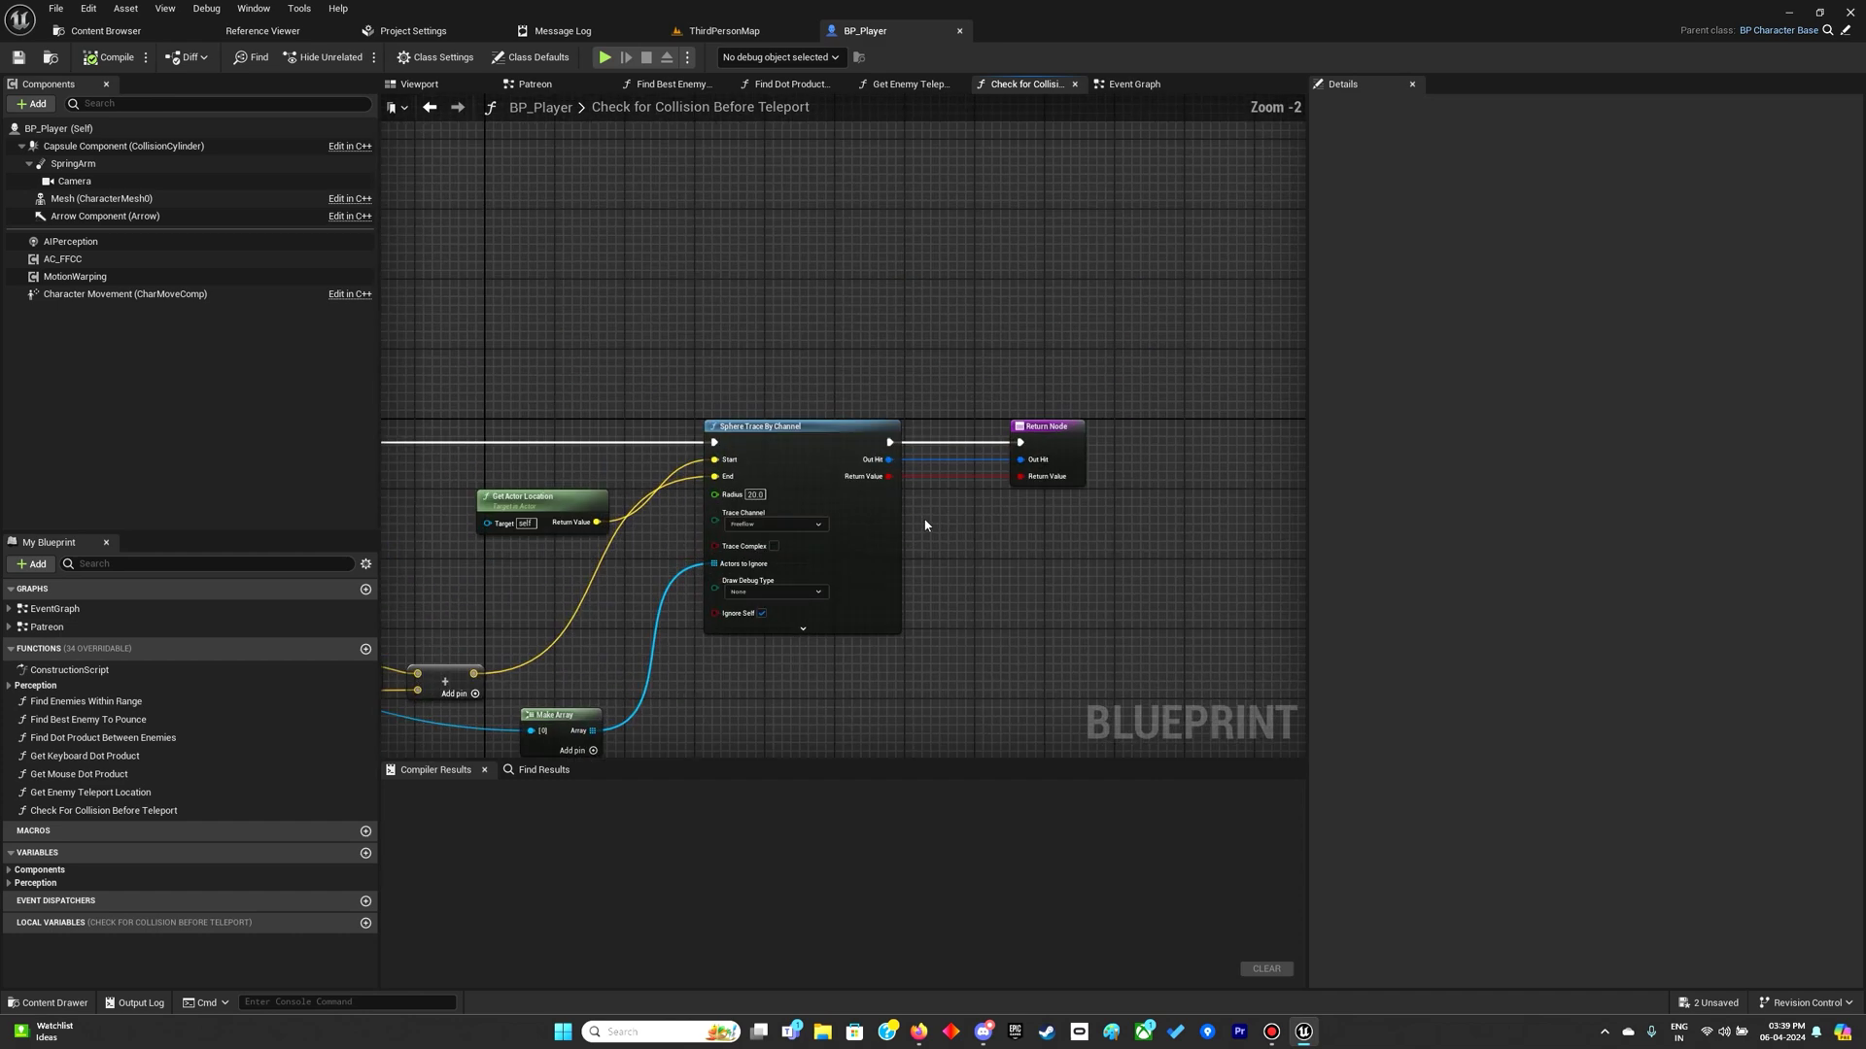
scroll(855, 584, up, 2)
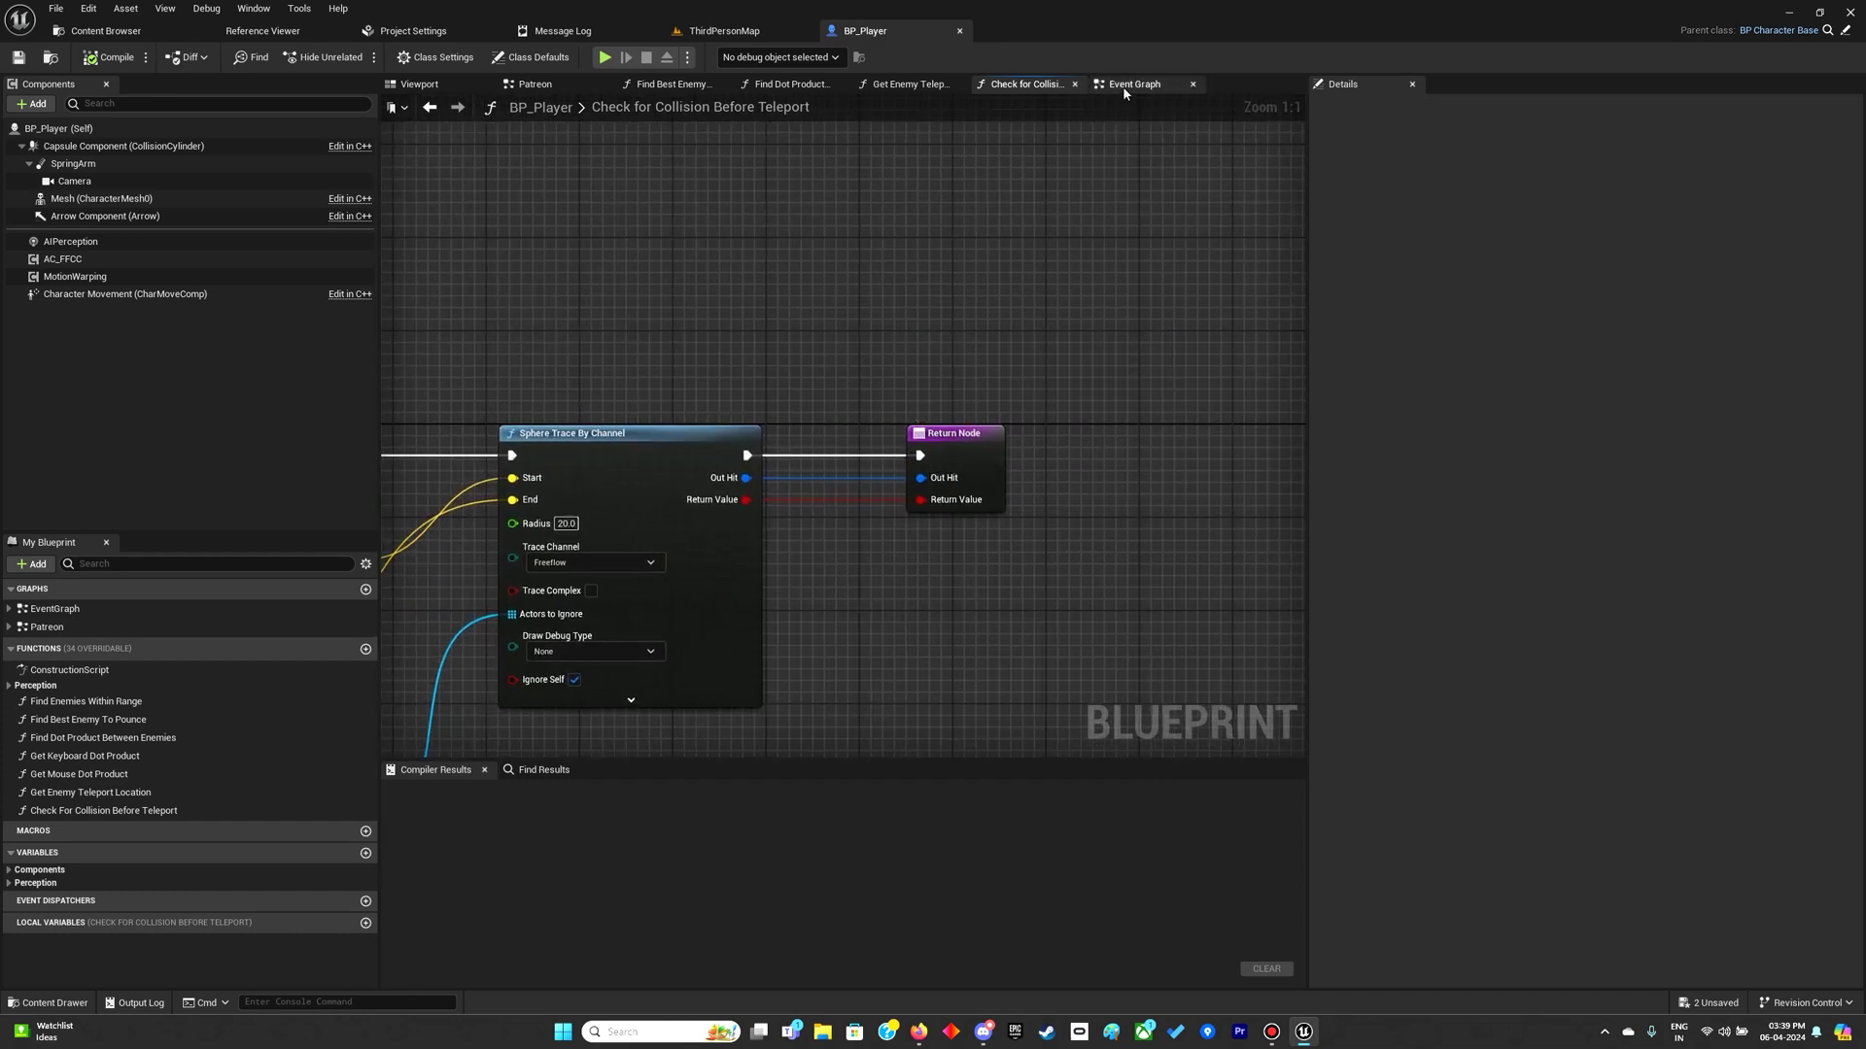
click(910, 84)
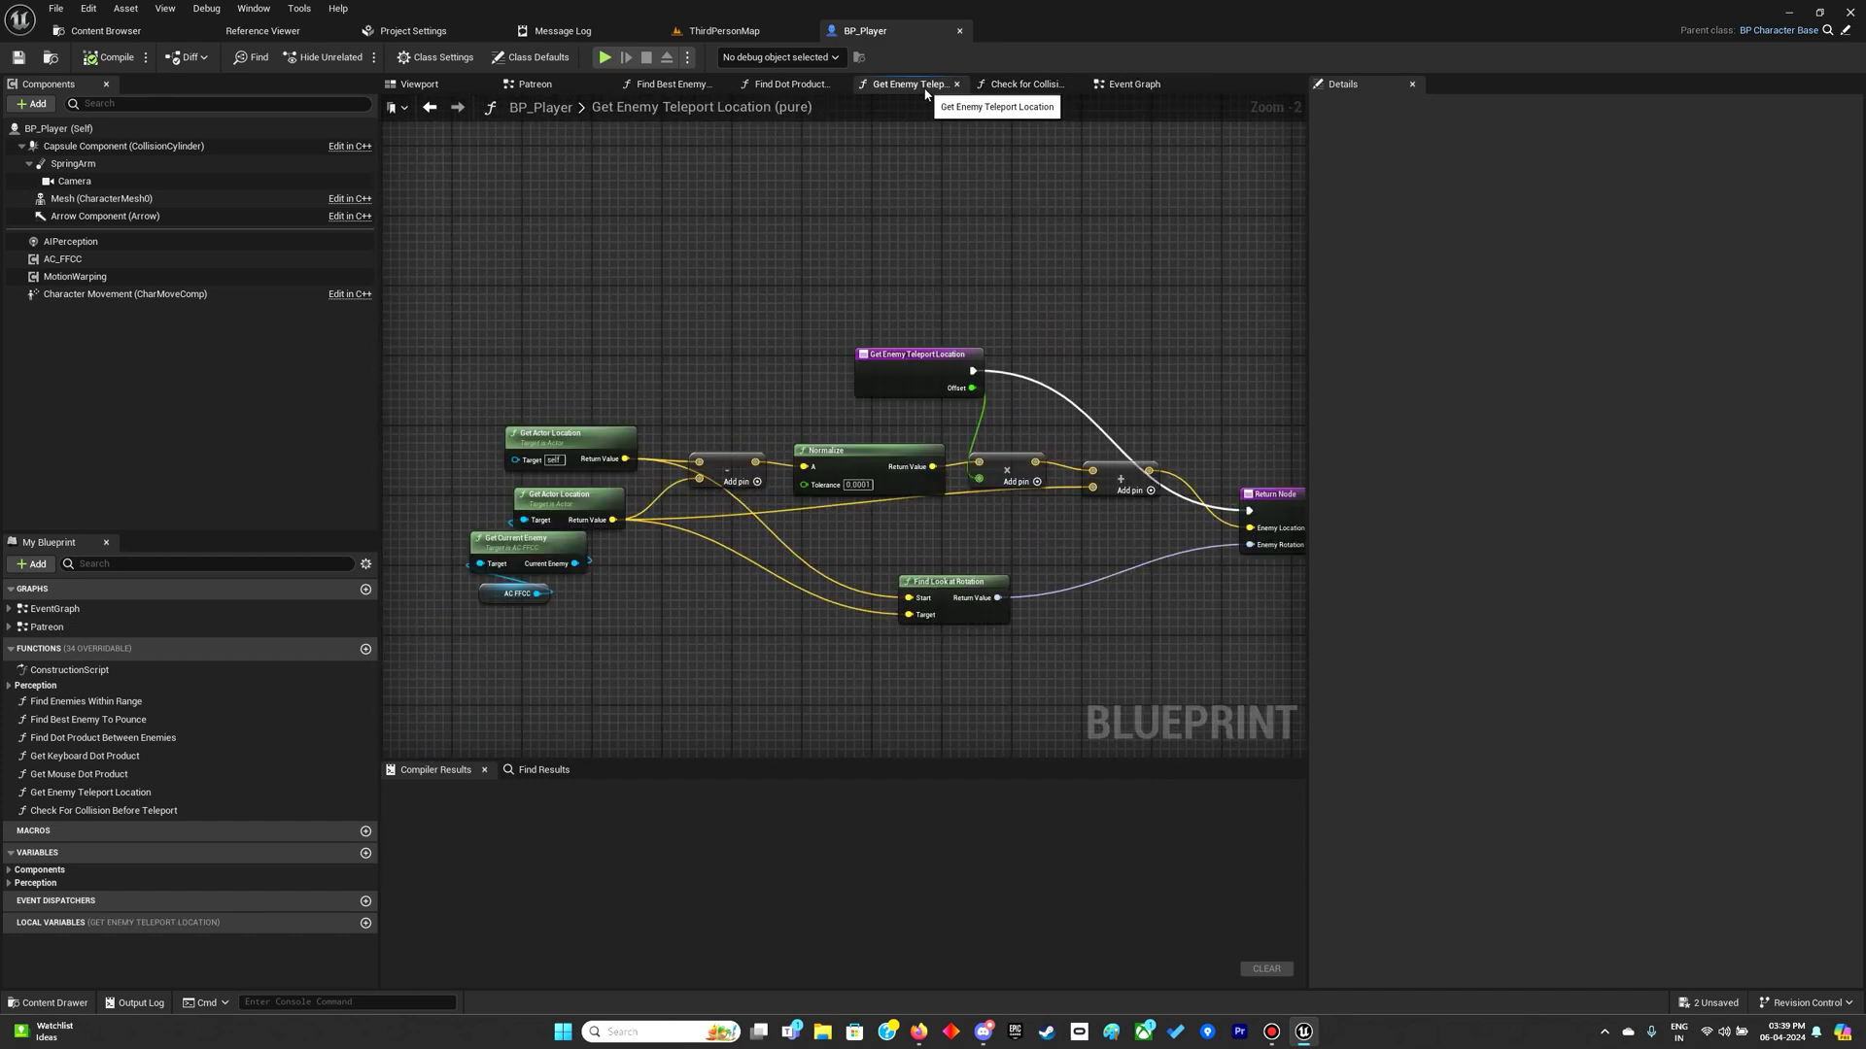
click(1127, 84)
double_click(809, 483)
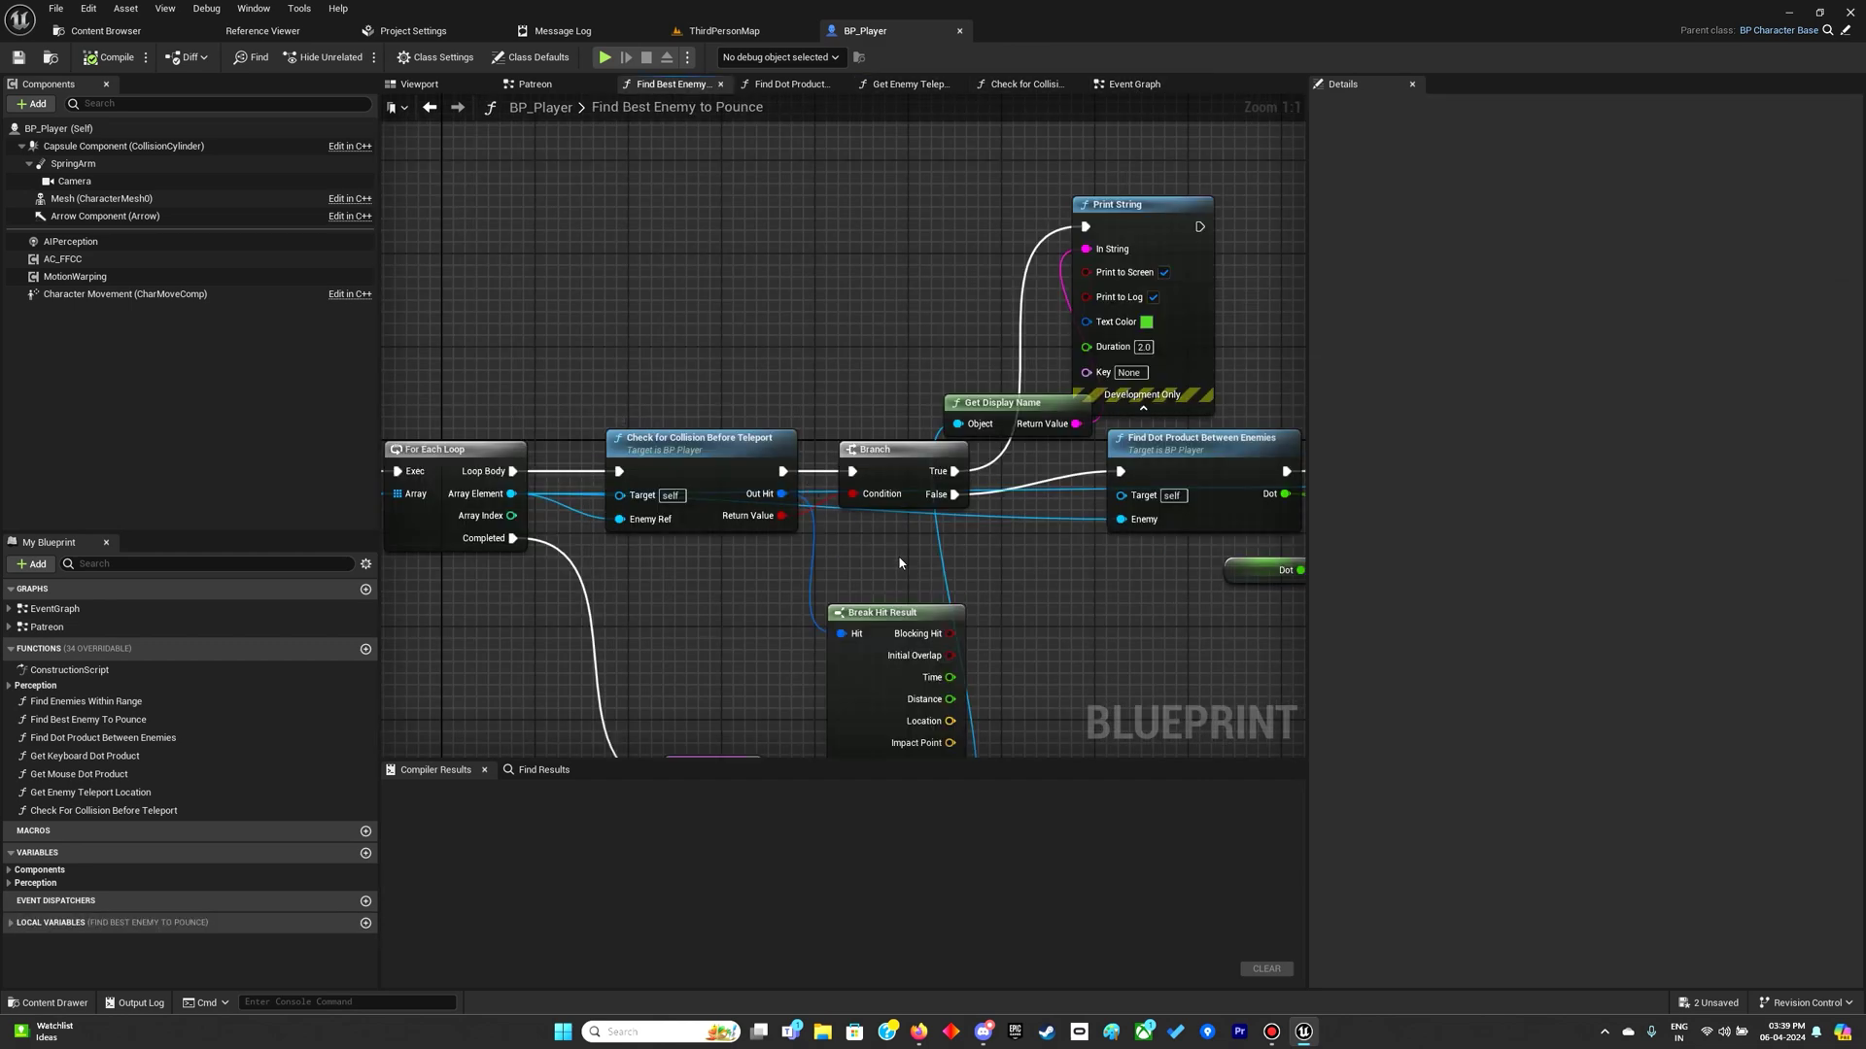
Move the Print String and display name nodes up, then open Check for Collision Before Teleport.
right_drag(744, 524, 724, 539)
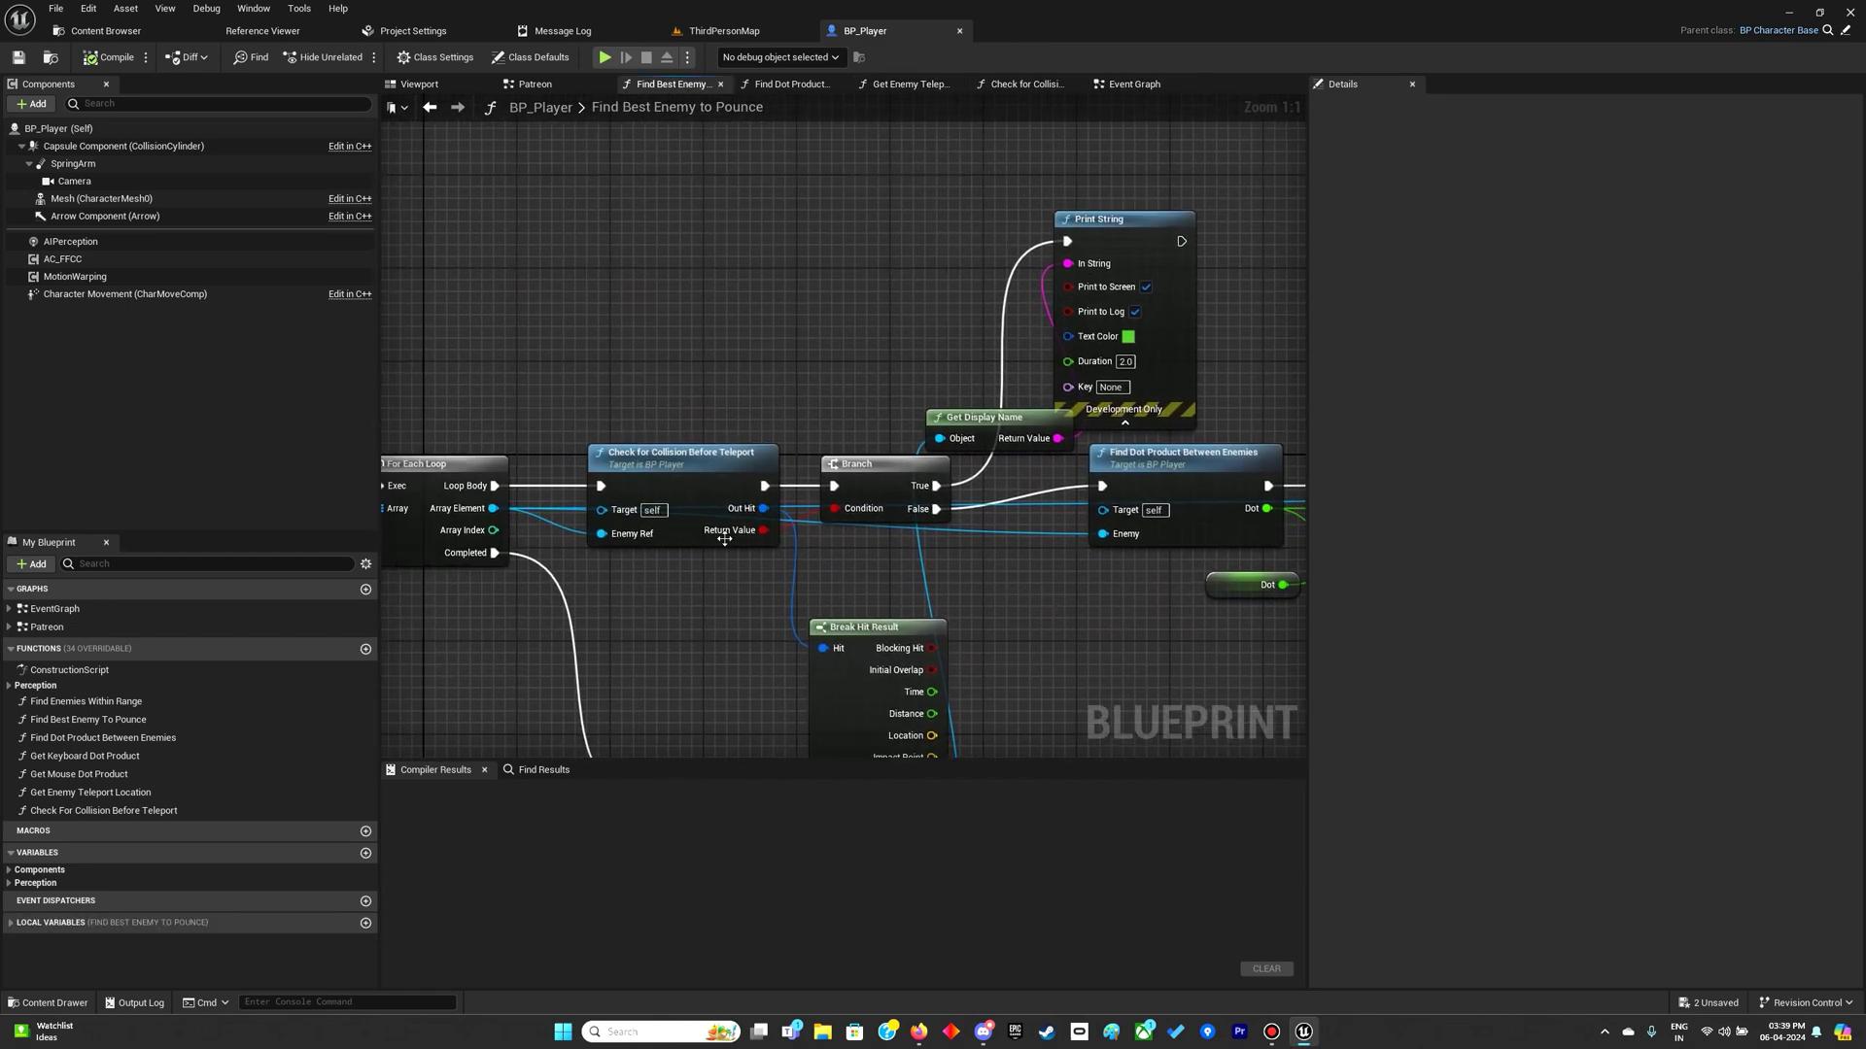
right_drag(898, 540, 791, 597)
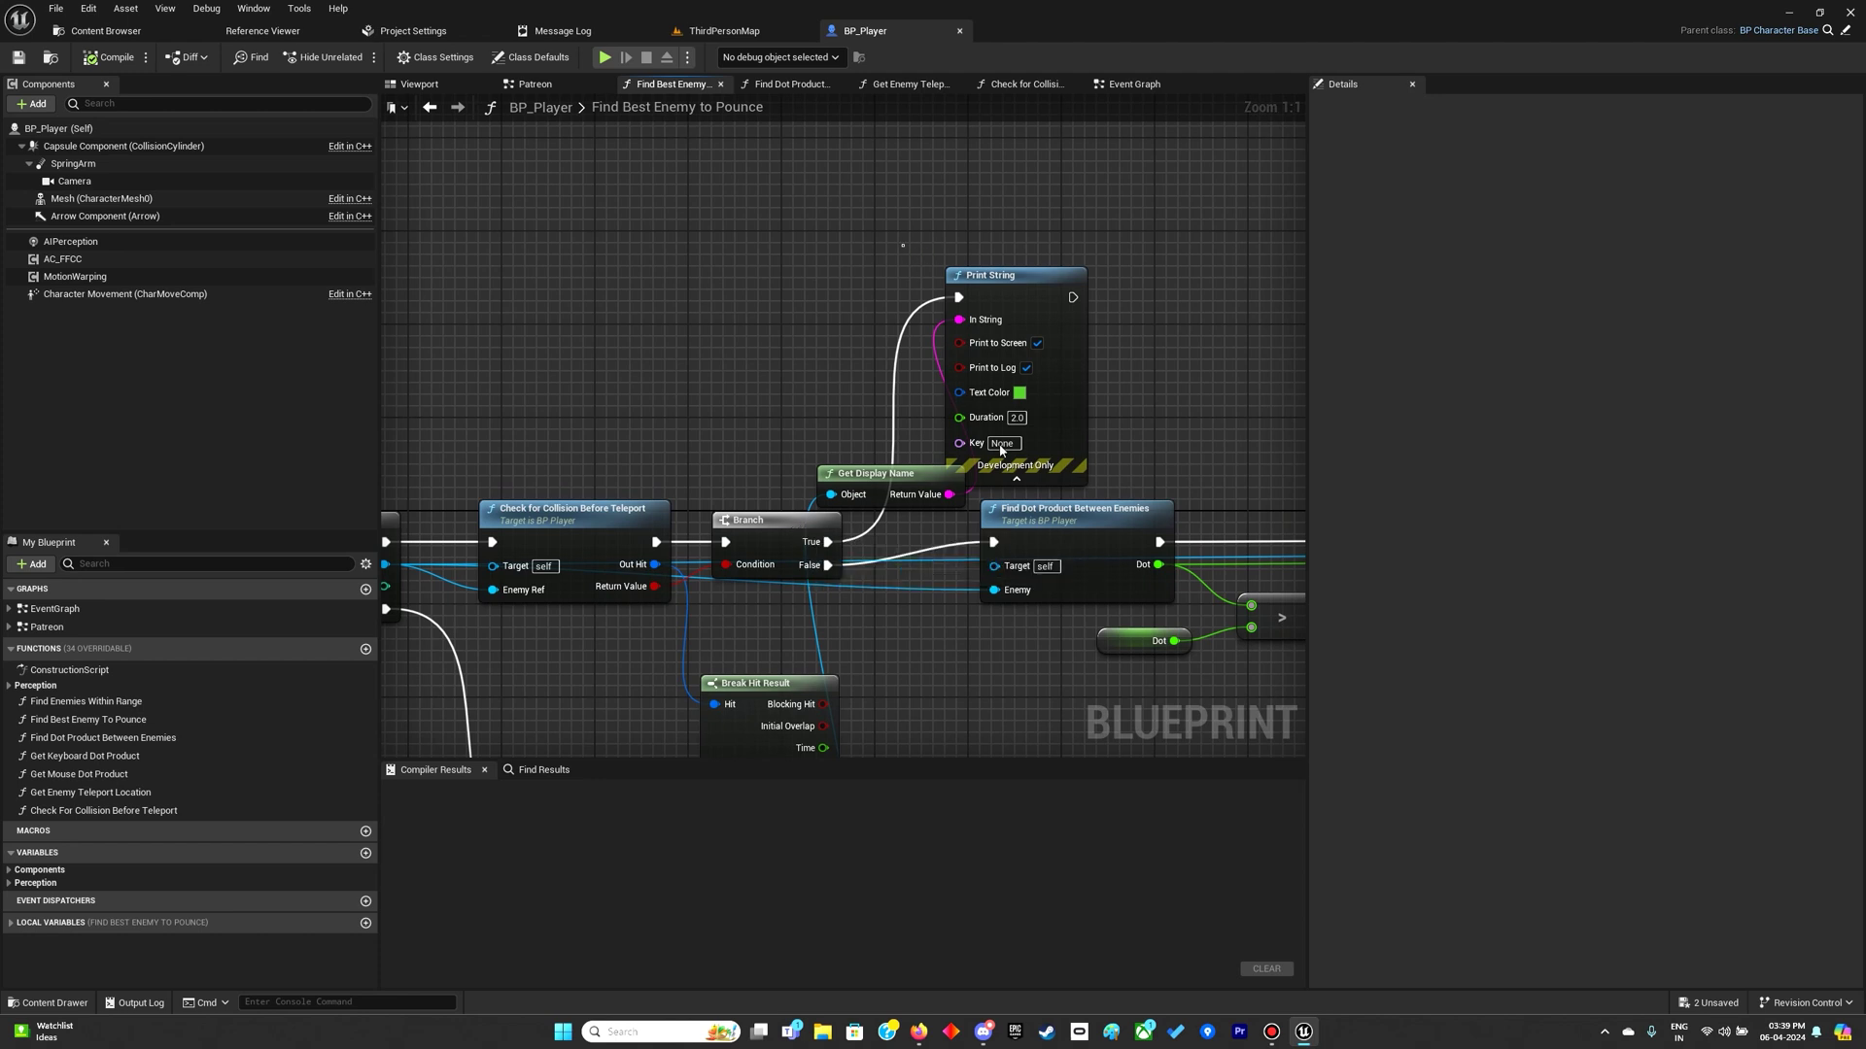
drag(1059, 367, 1082, 249)
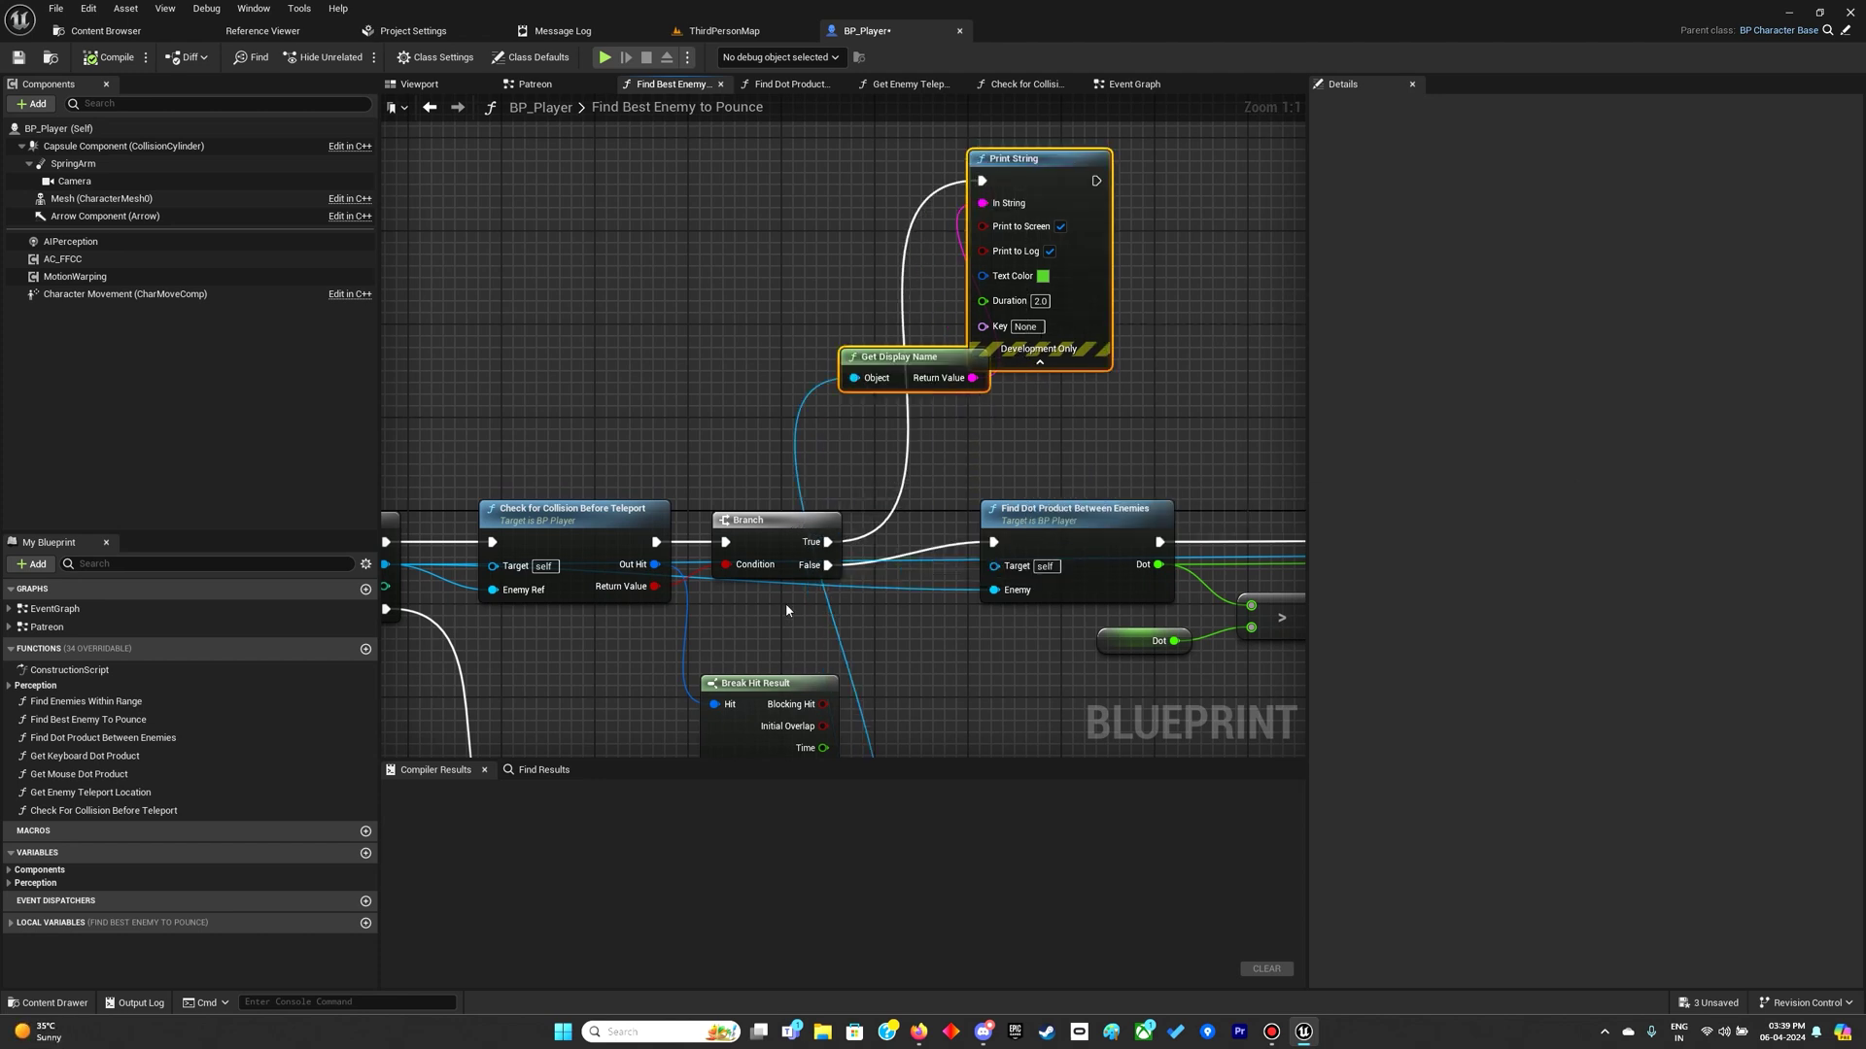
mouse_move(920, 623)
right_down()
mouse_move(900, 625)
mouse_move(939, 659)
right_up()
click(1056, 513)
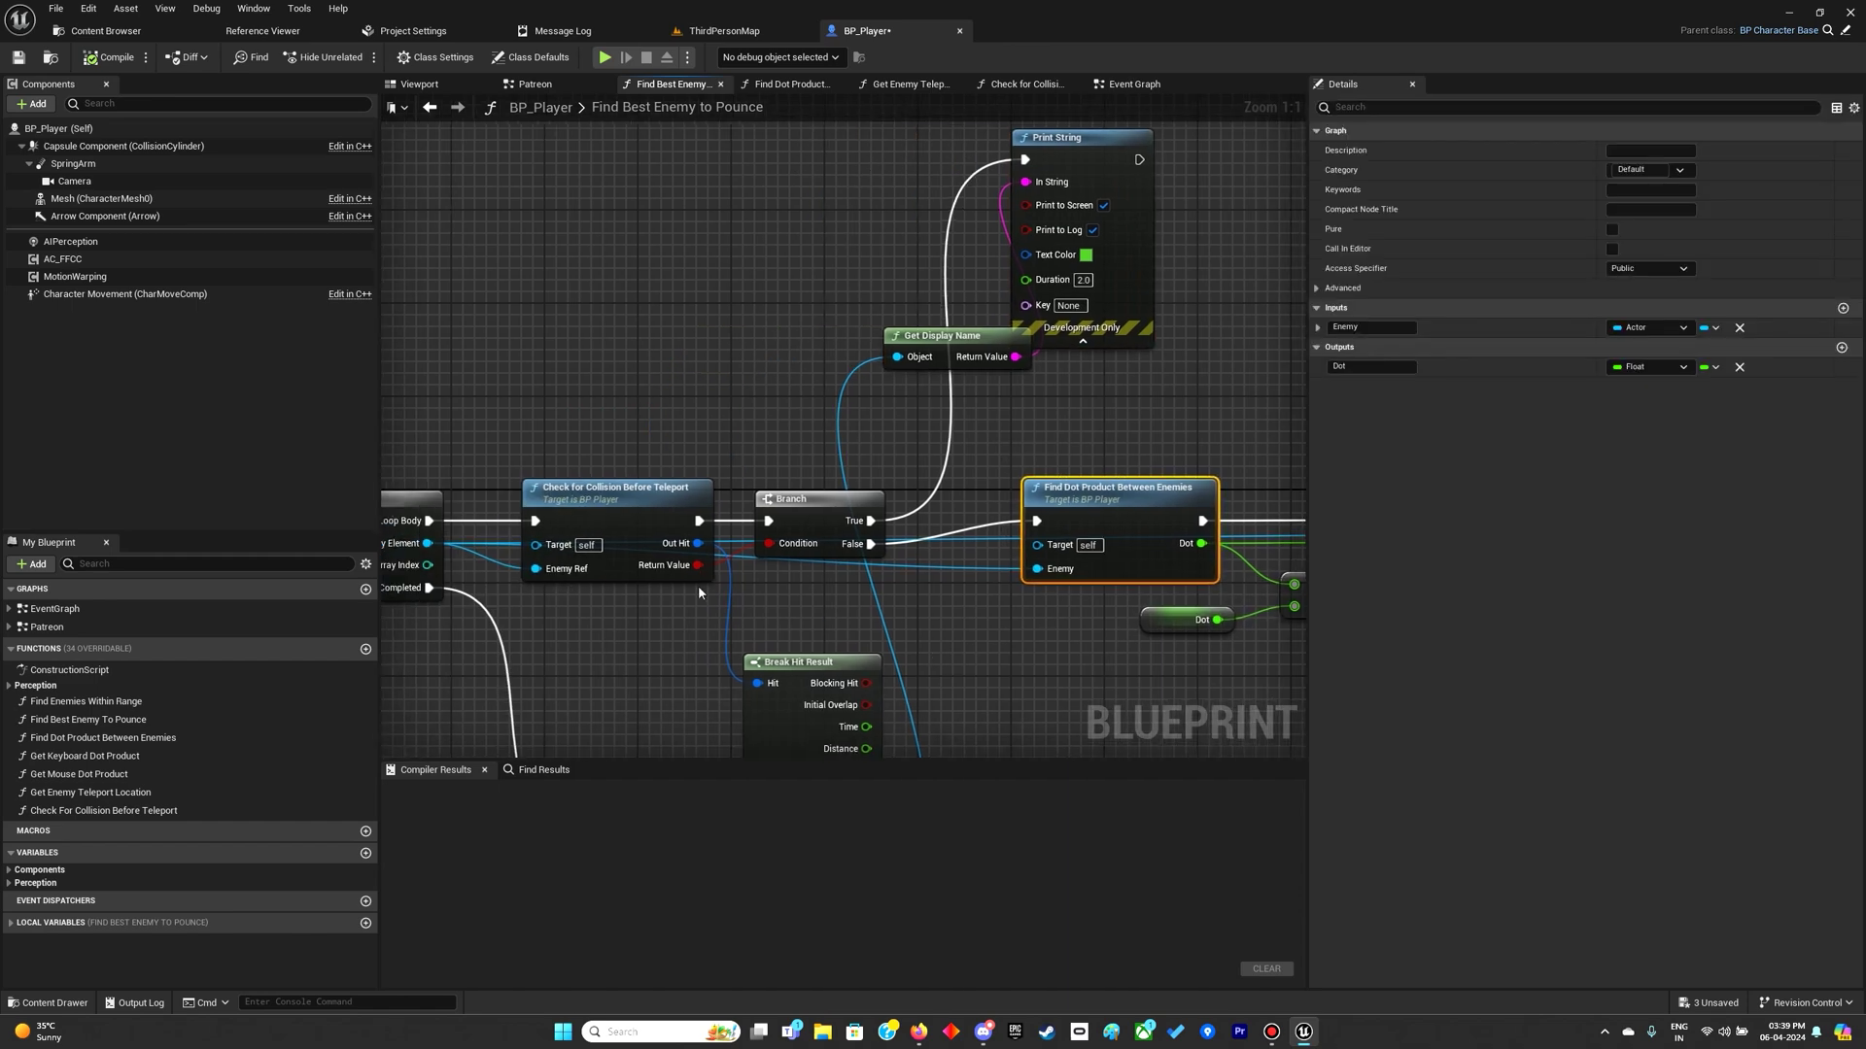
right_drag(701, 594, 654, 652)
double_click(675, 518)
mouse_move(875, 663)
right_down()
mouse_move(1005, 549)
mouse_move(1094, 583)
right_up()
scroll(1005, 548, down, 2)
scroll(1004, 549, down, 2)
Attach a Break Vector node to the Subtract node's location-difference output.
right_drag(949, 555, 747, 503)
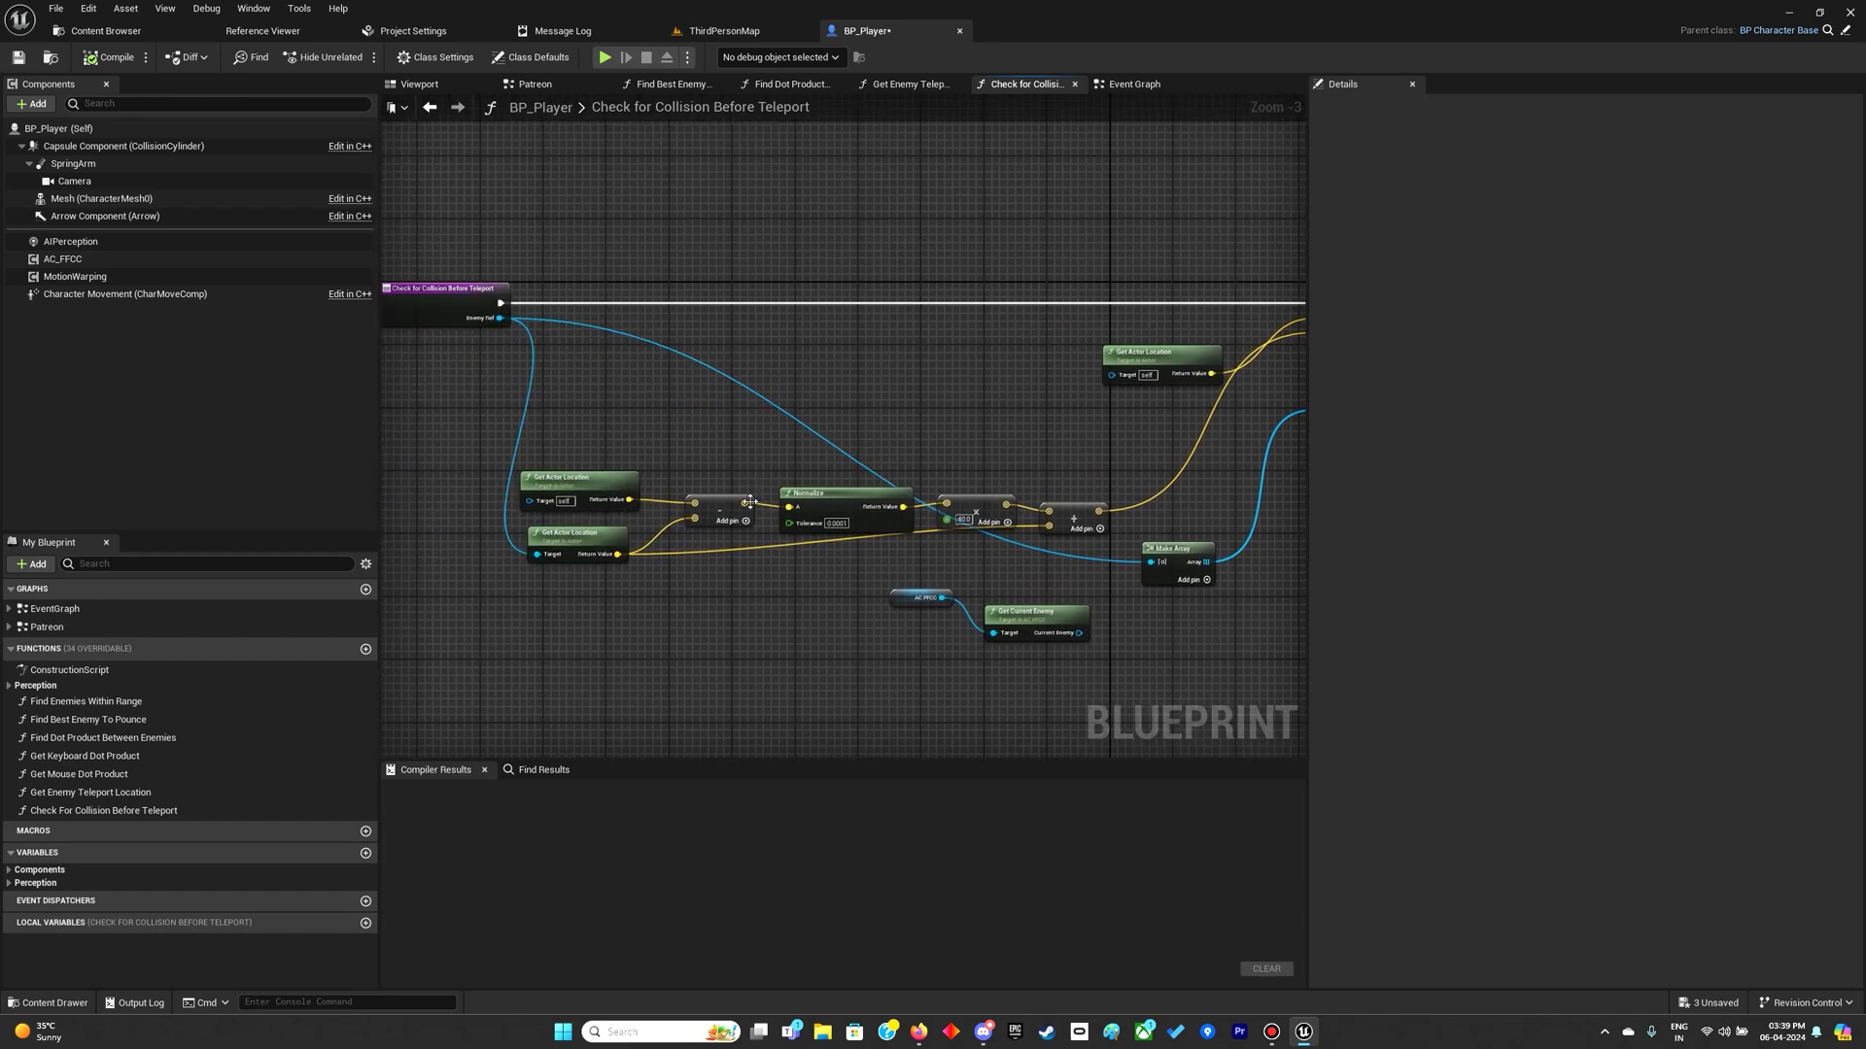
drag(746, 503, 763, 652)
text(multiply)
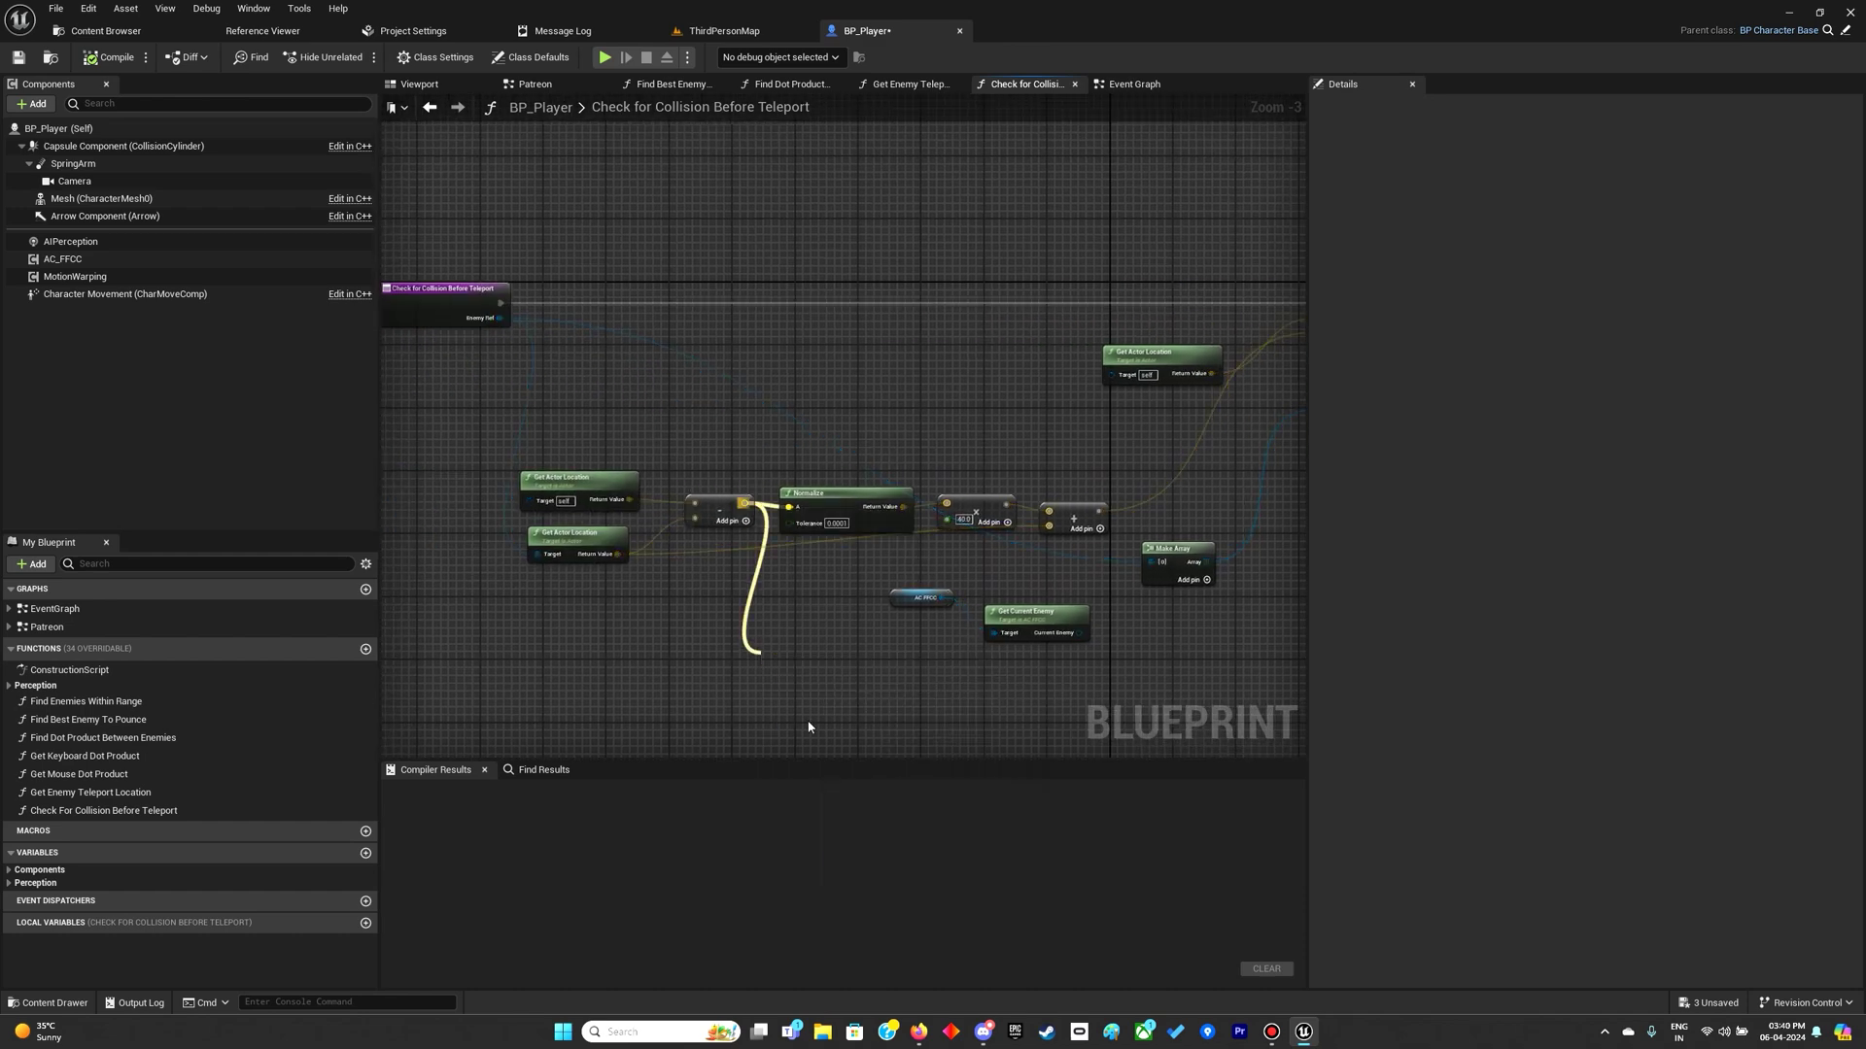
scroll(569, 502, up, 2)
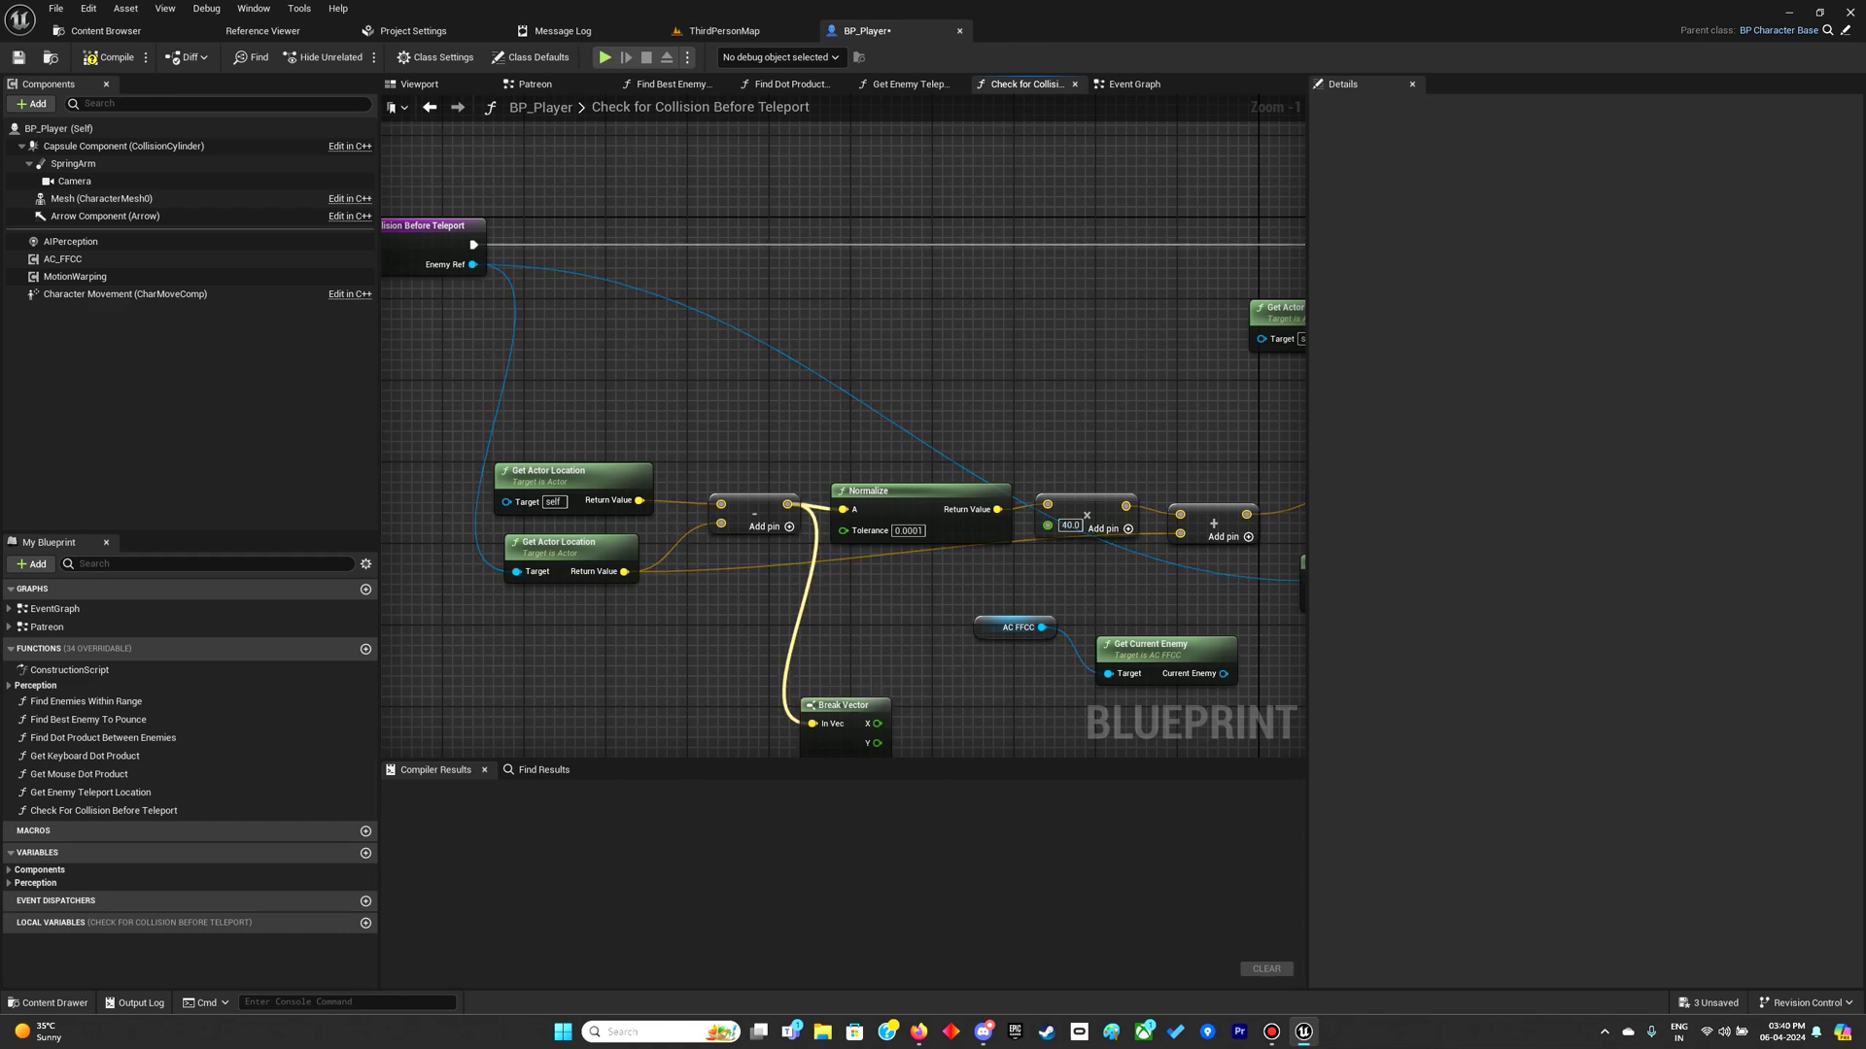
scroll(815, 642, down, 2)
right_drag(737, 575, 798, 640)
scroll(797, 639, up, 1)
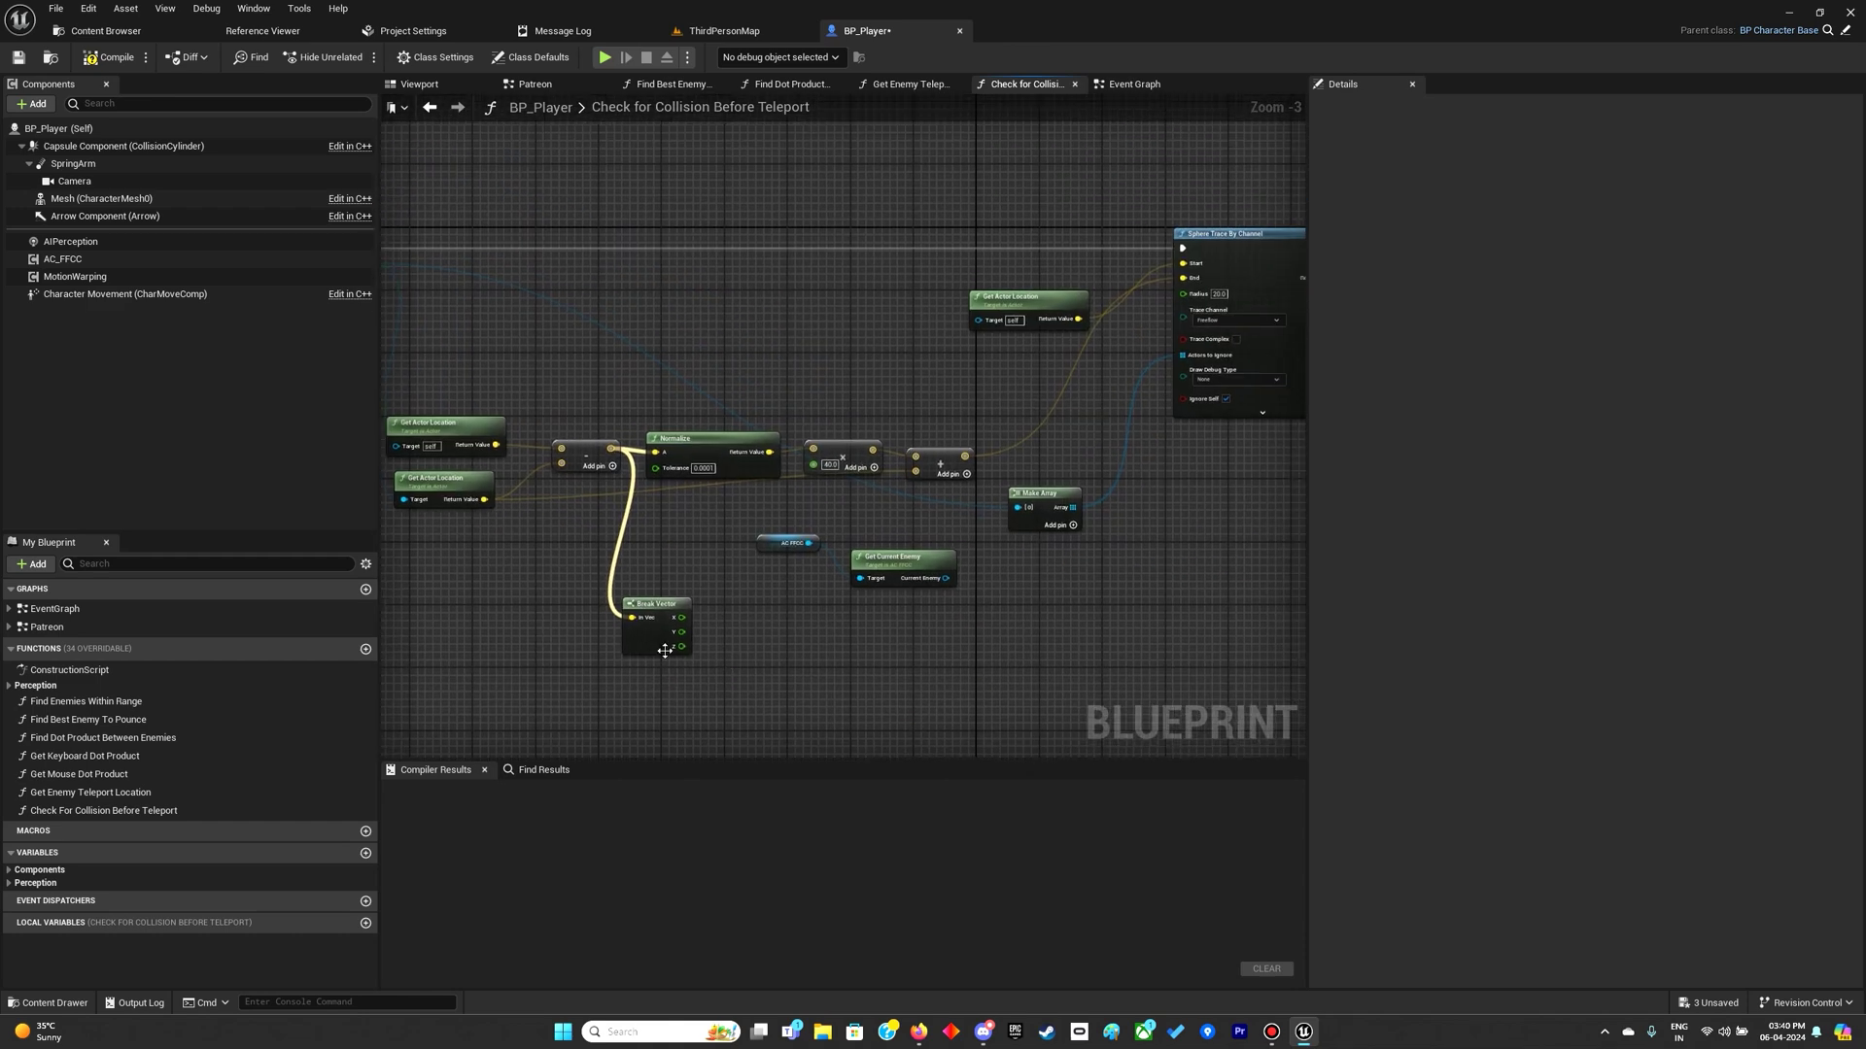
right_drag(1254, 291, 1030, 380)
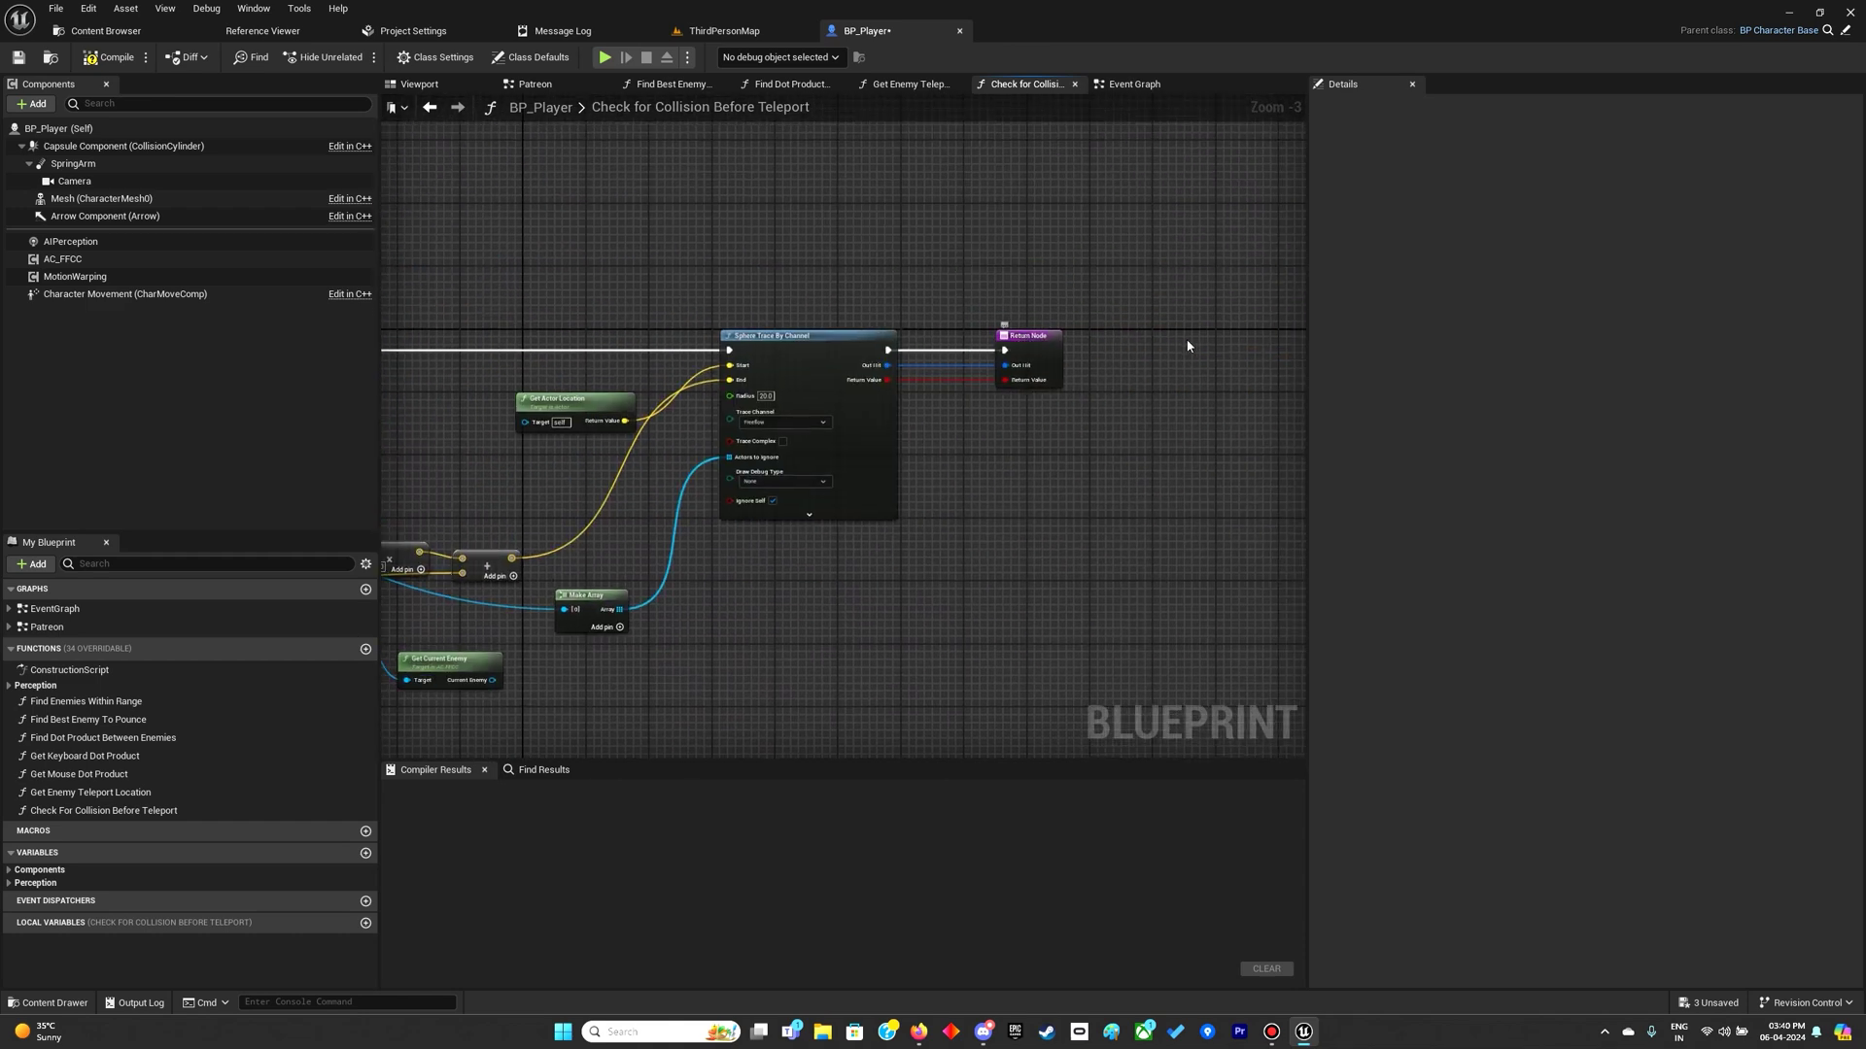
Add a Print String node after the Sphere Trace By Channel.
drag(1029, 337, 1196, 338)
drag(884, 350, 1082, 335)
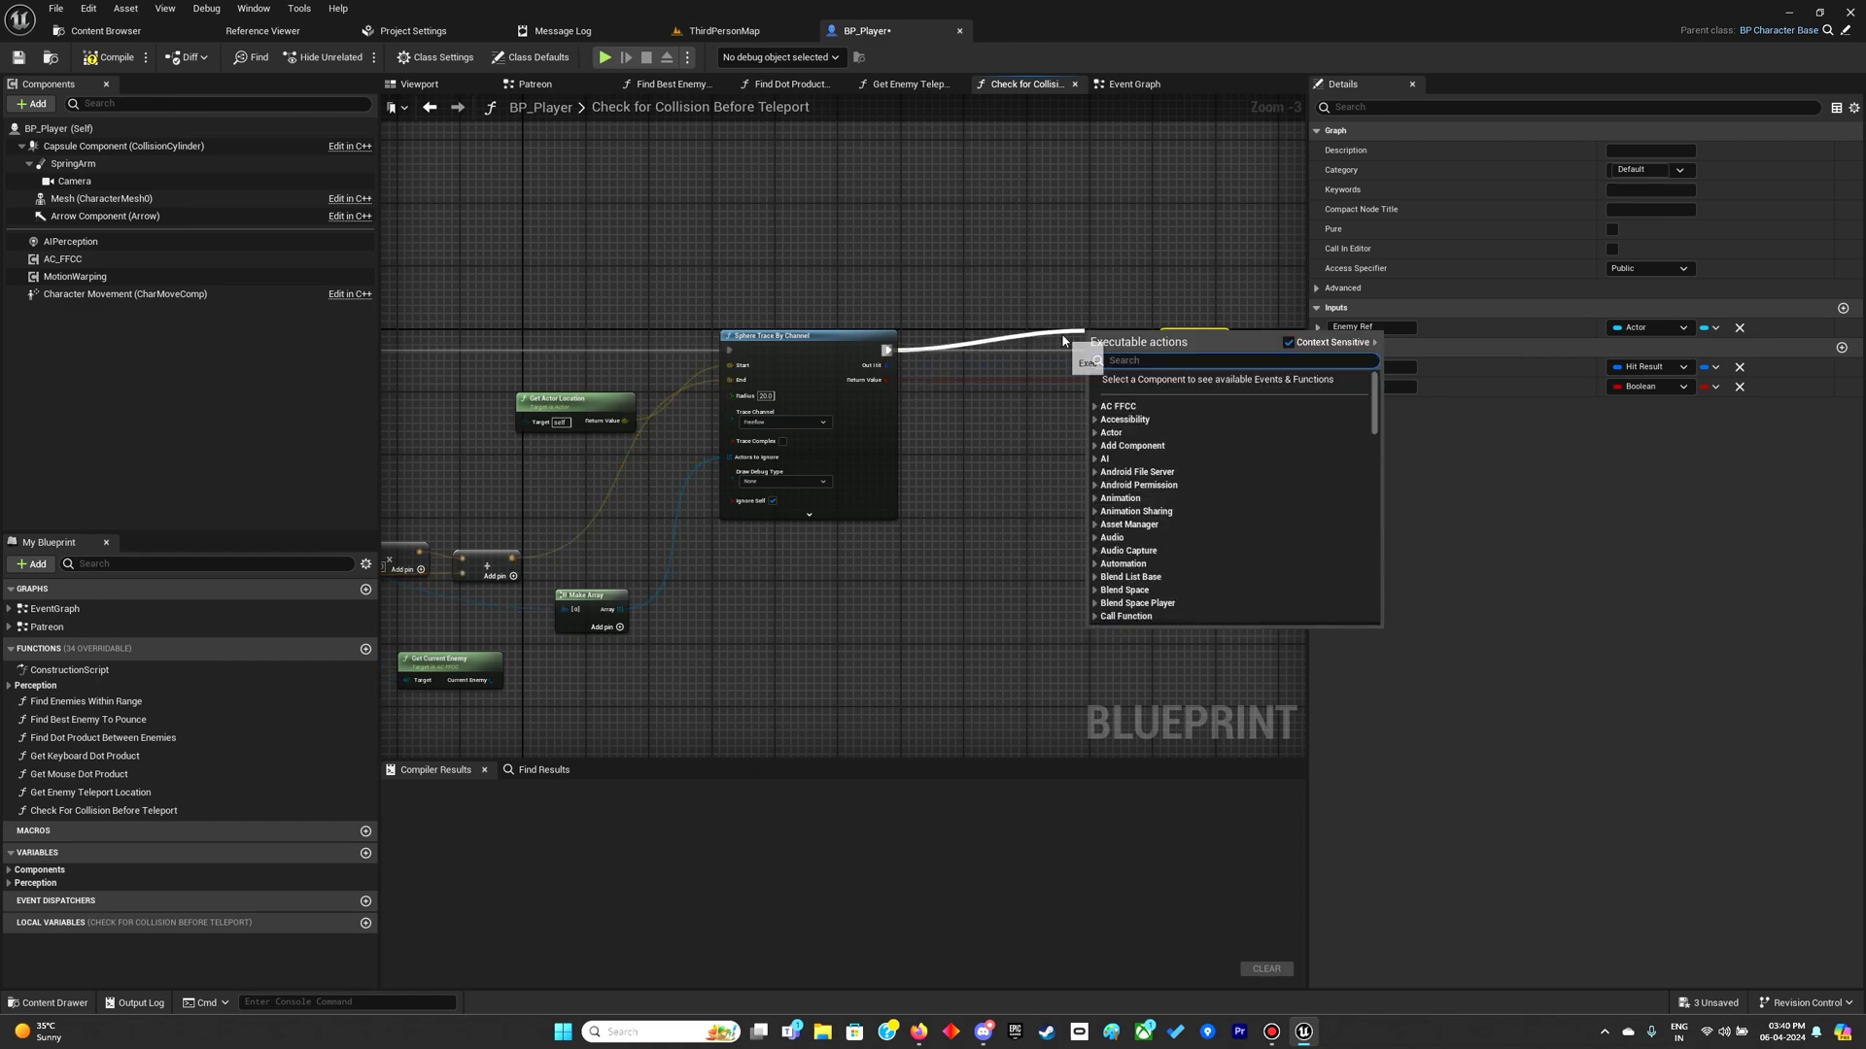
text(print)
key(Return)
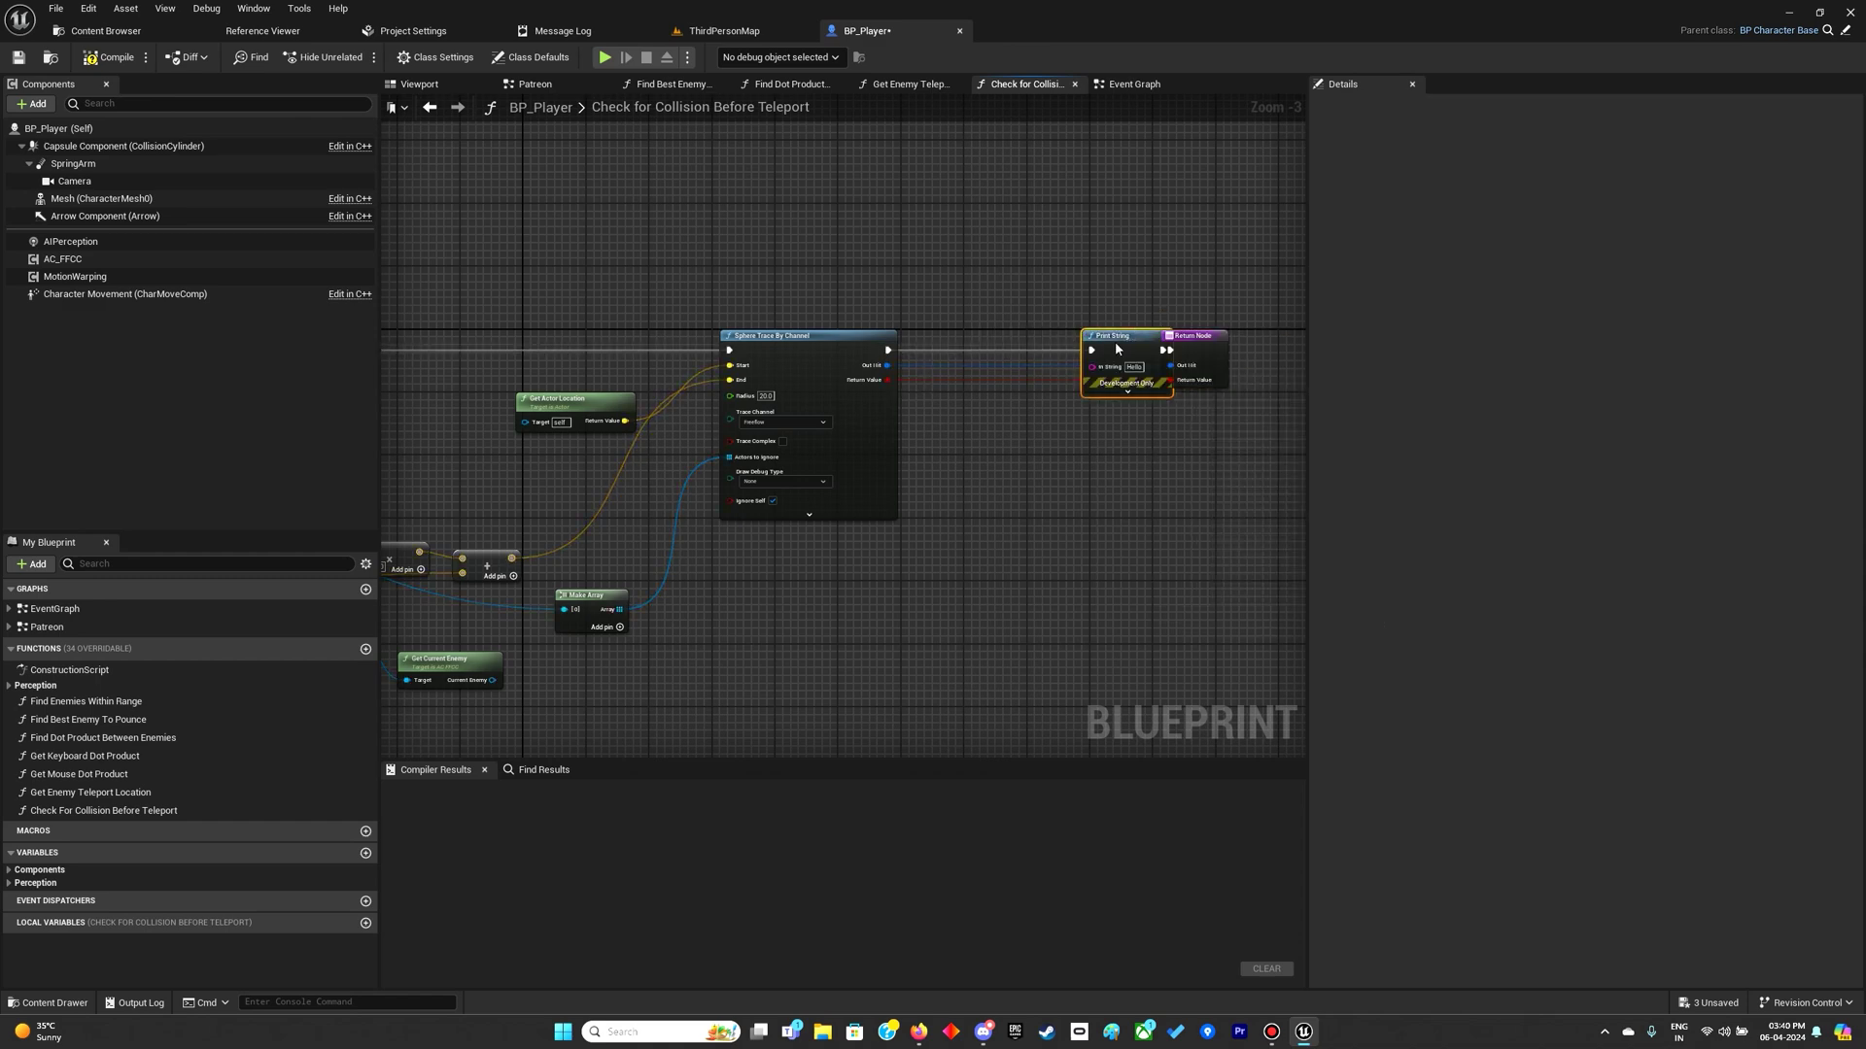
mouse_move(335, 173)
right_down()
mouse_move(516, 704)
mouse_move(277, 714)
right_up()
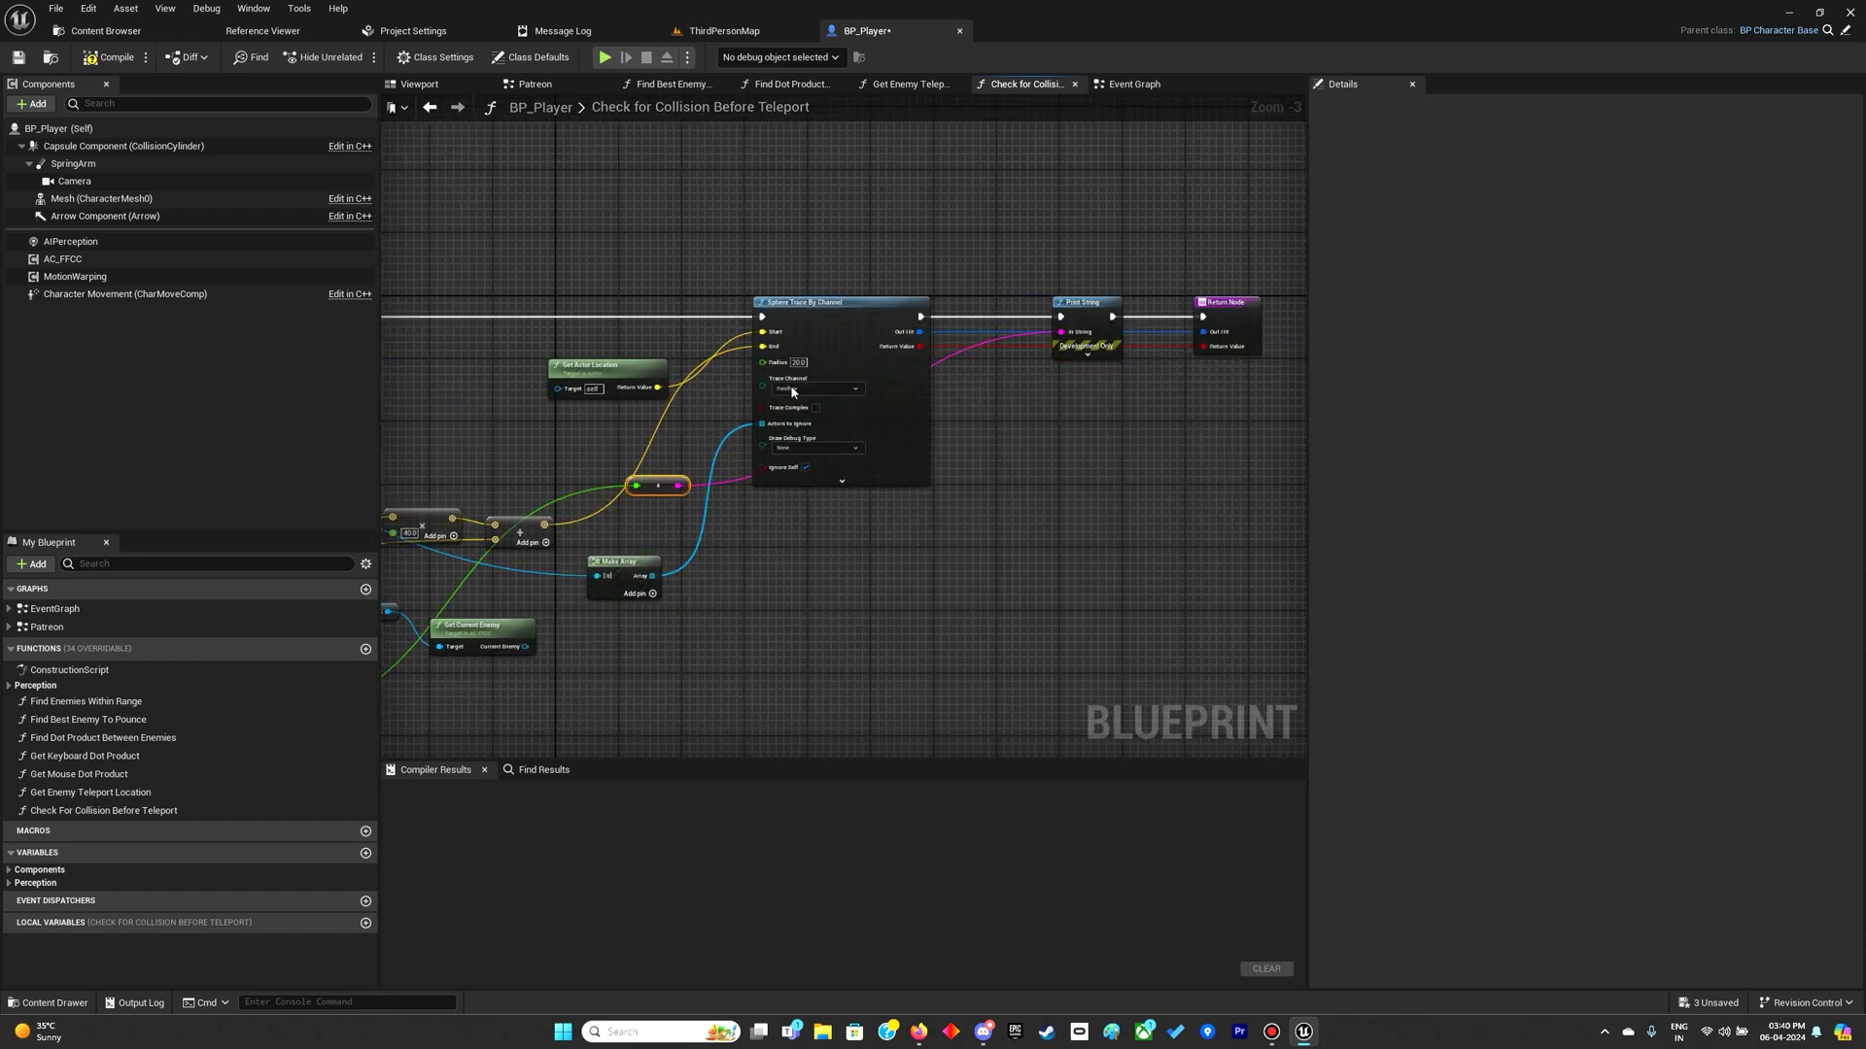
drag(672, 488, 704, 741)
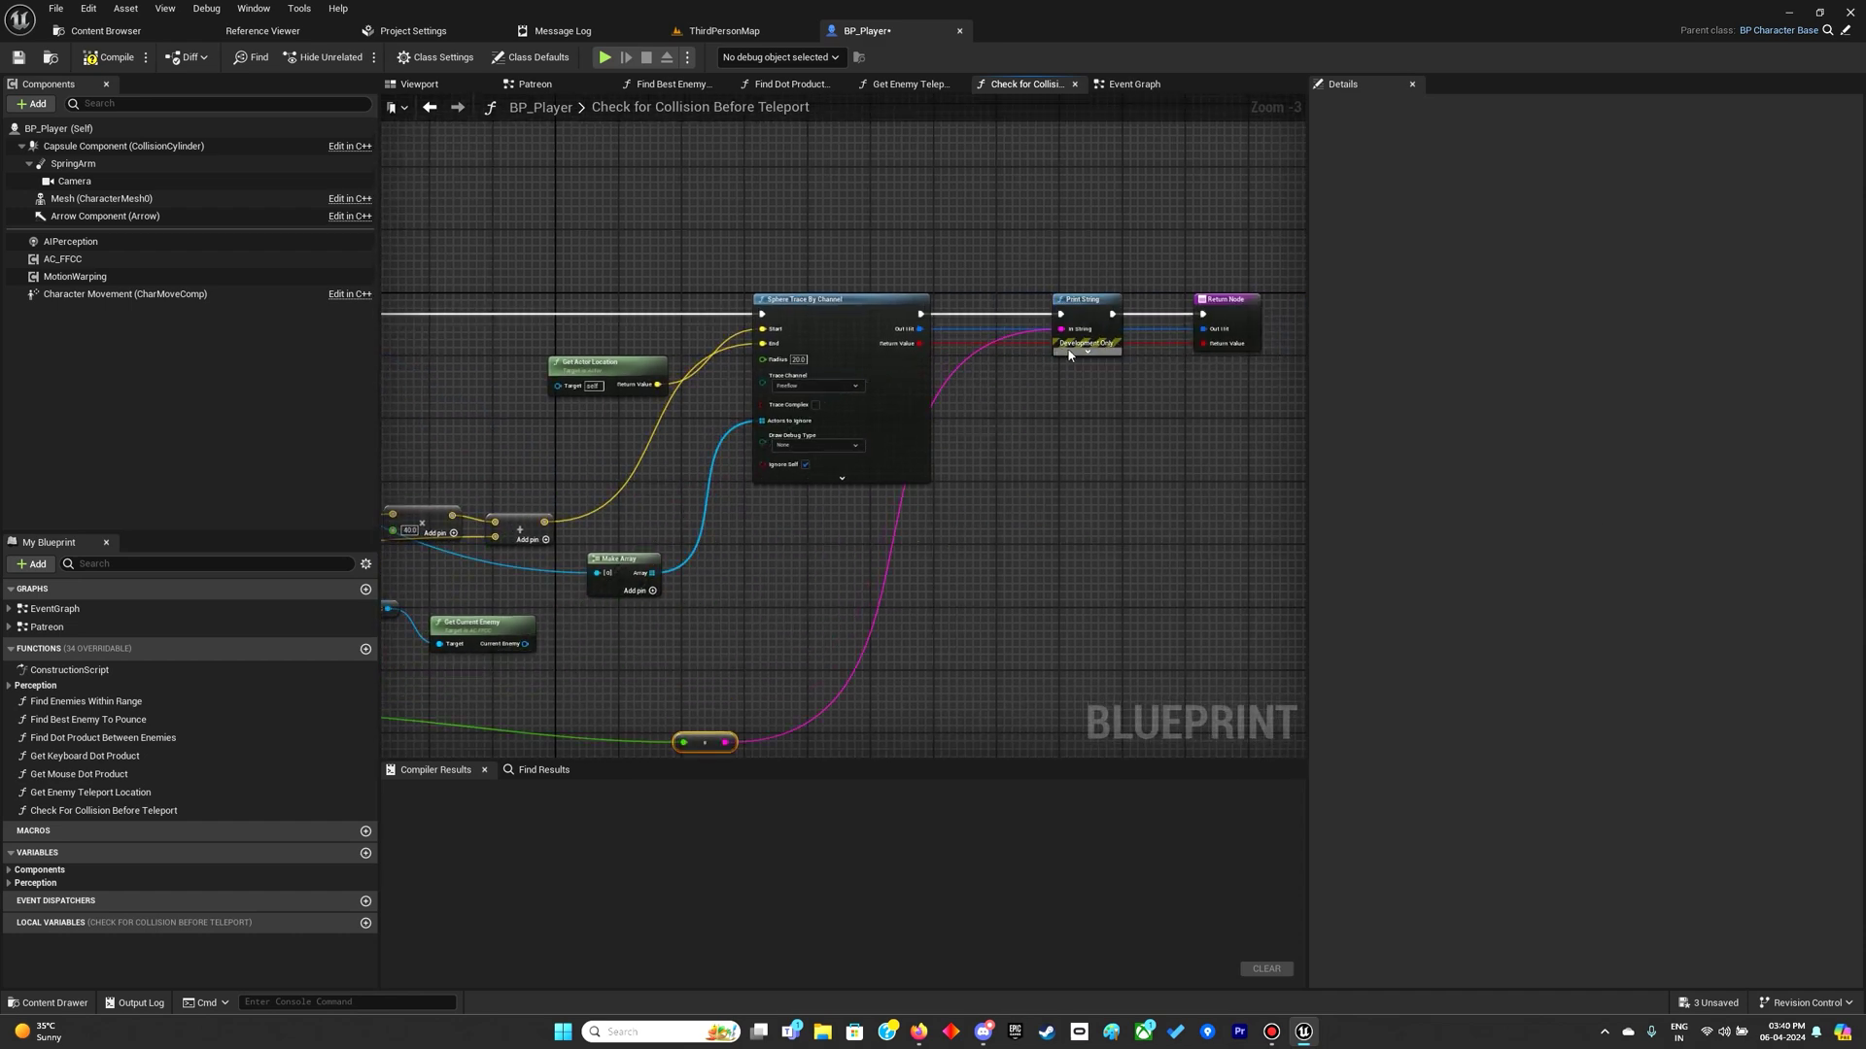
Set the Print String text colour to red.
click(1104, 350)
click(1102, 385)
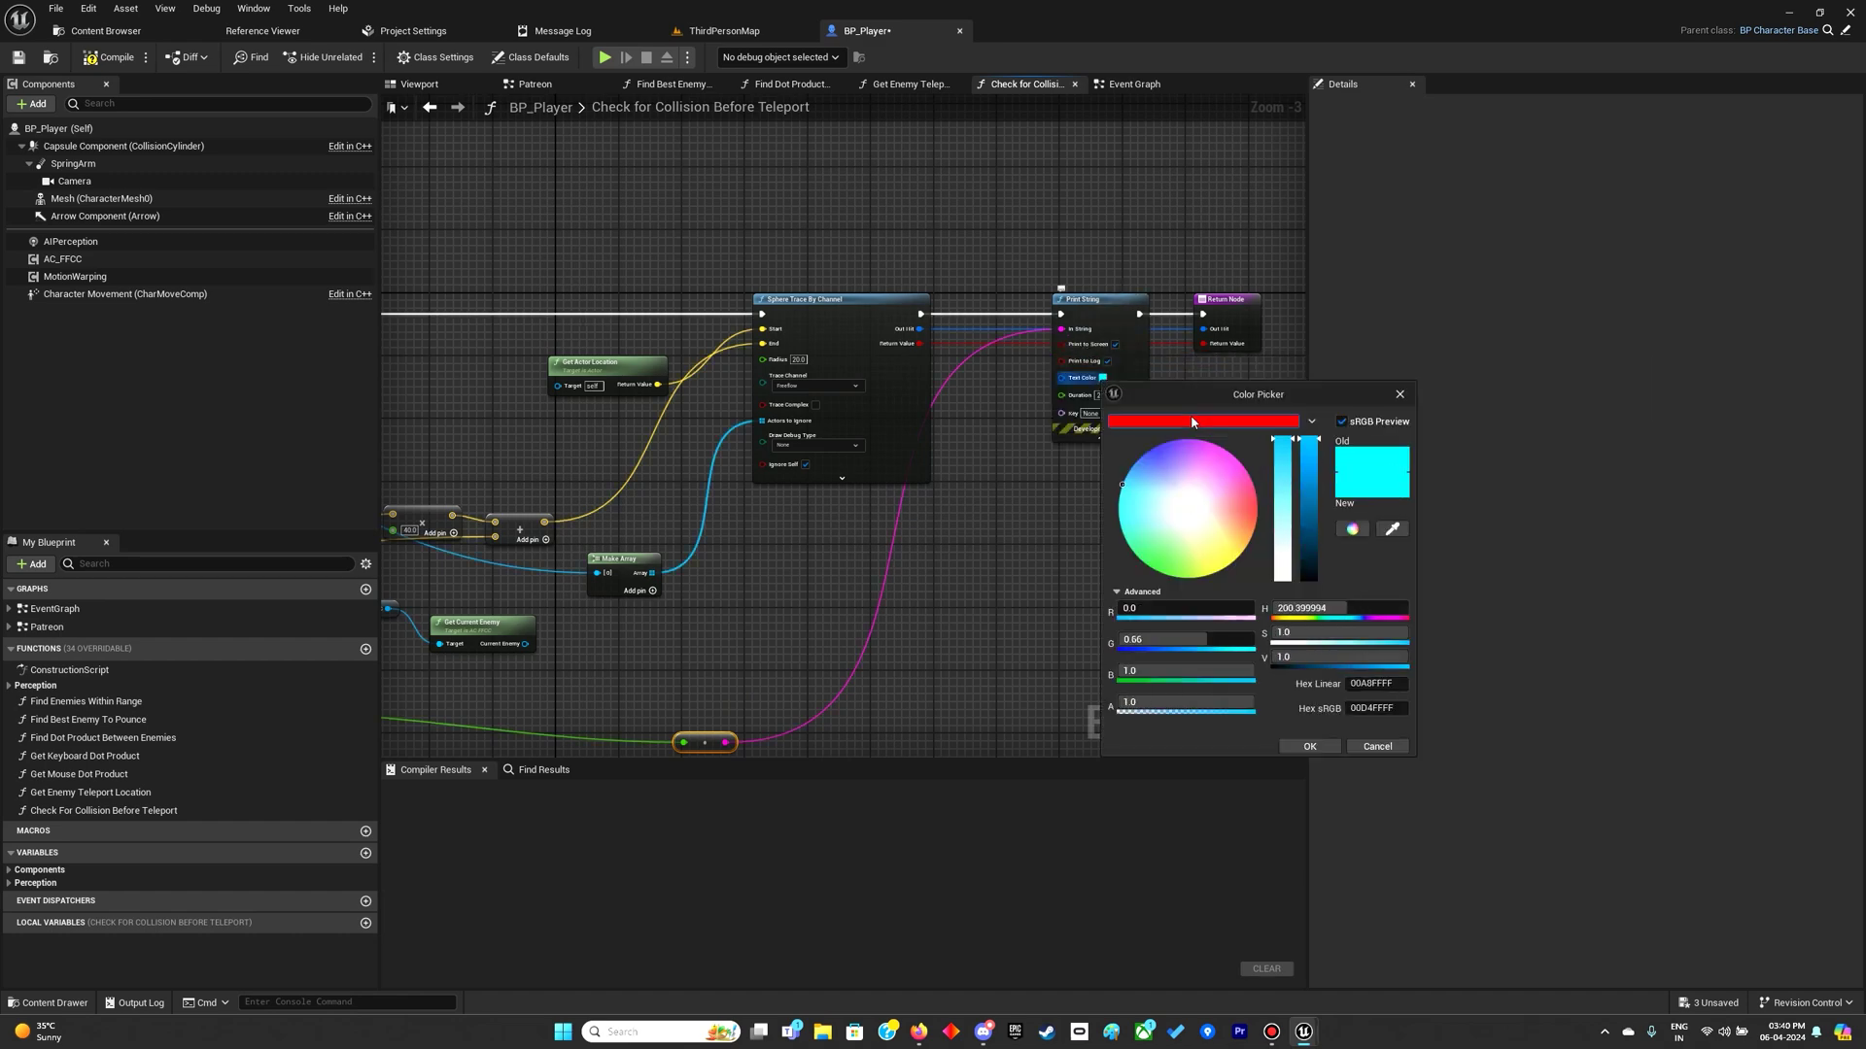
click(1256, 503)
click(1307, 746)
click(794, 223)
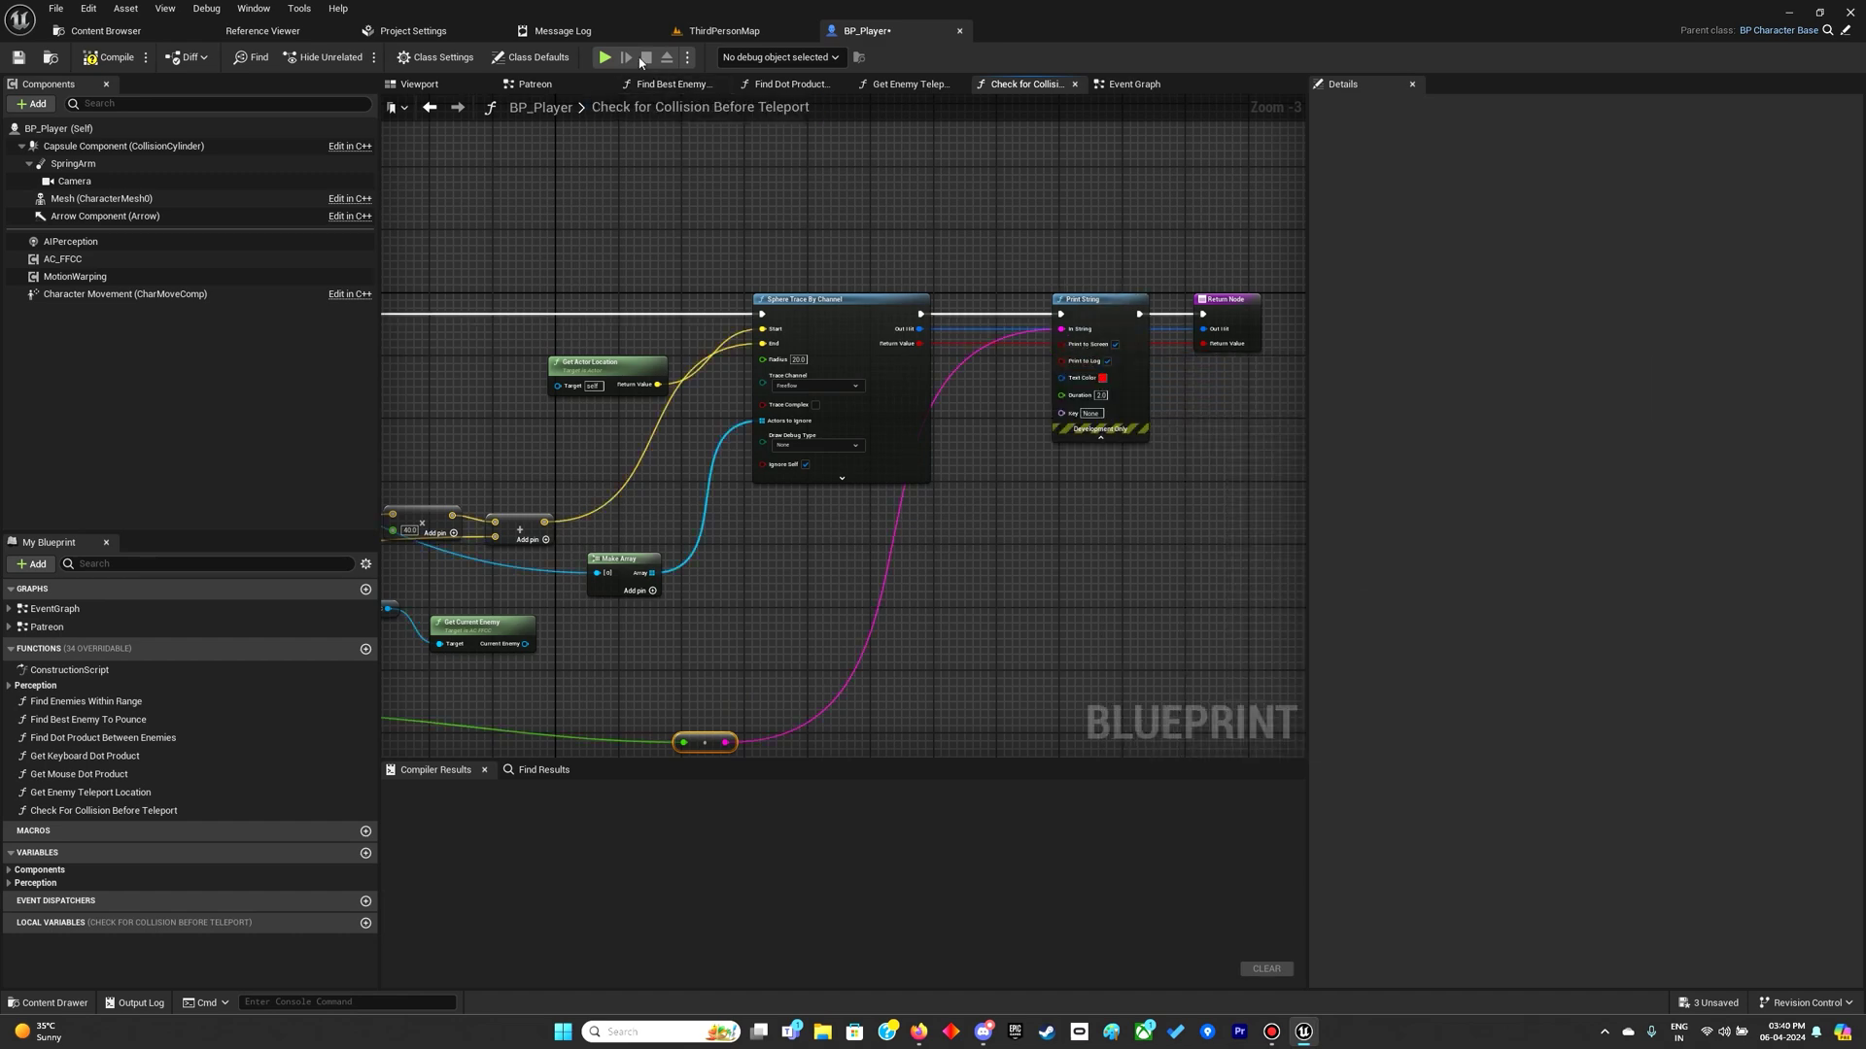
Play-test to watch the printed height values, then stop.
click(606, 58)
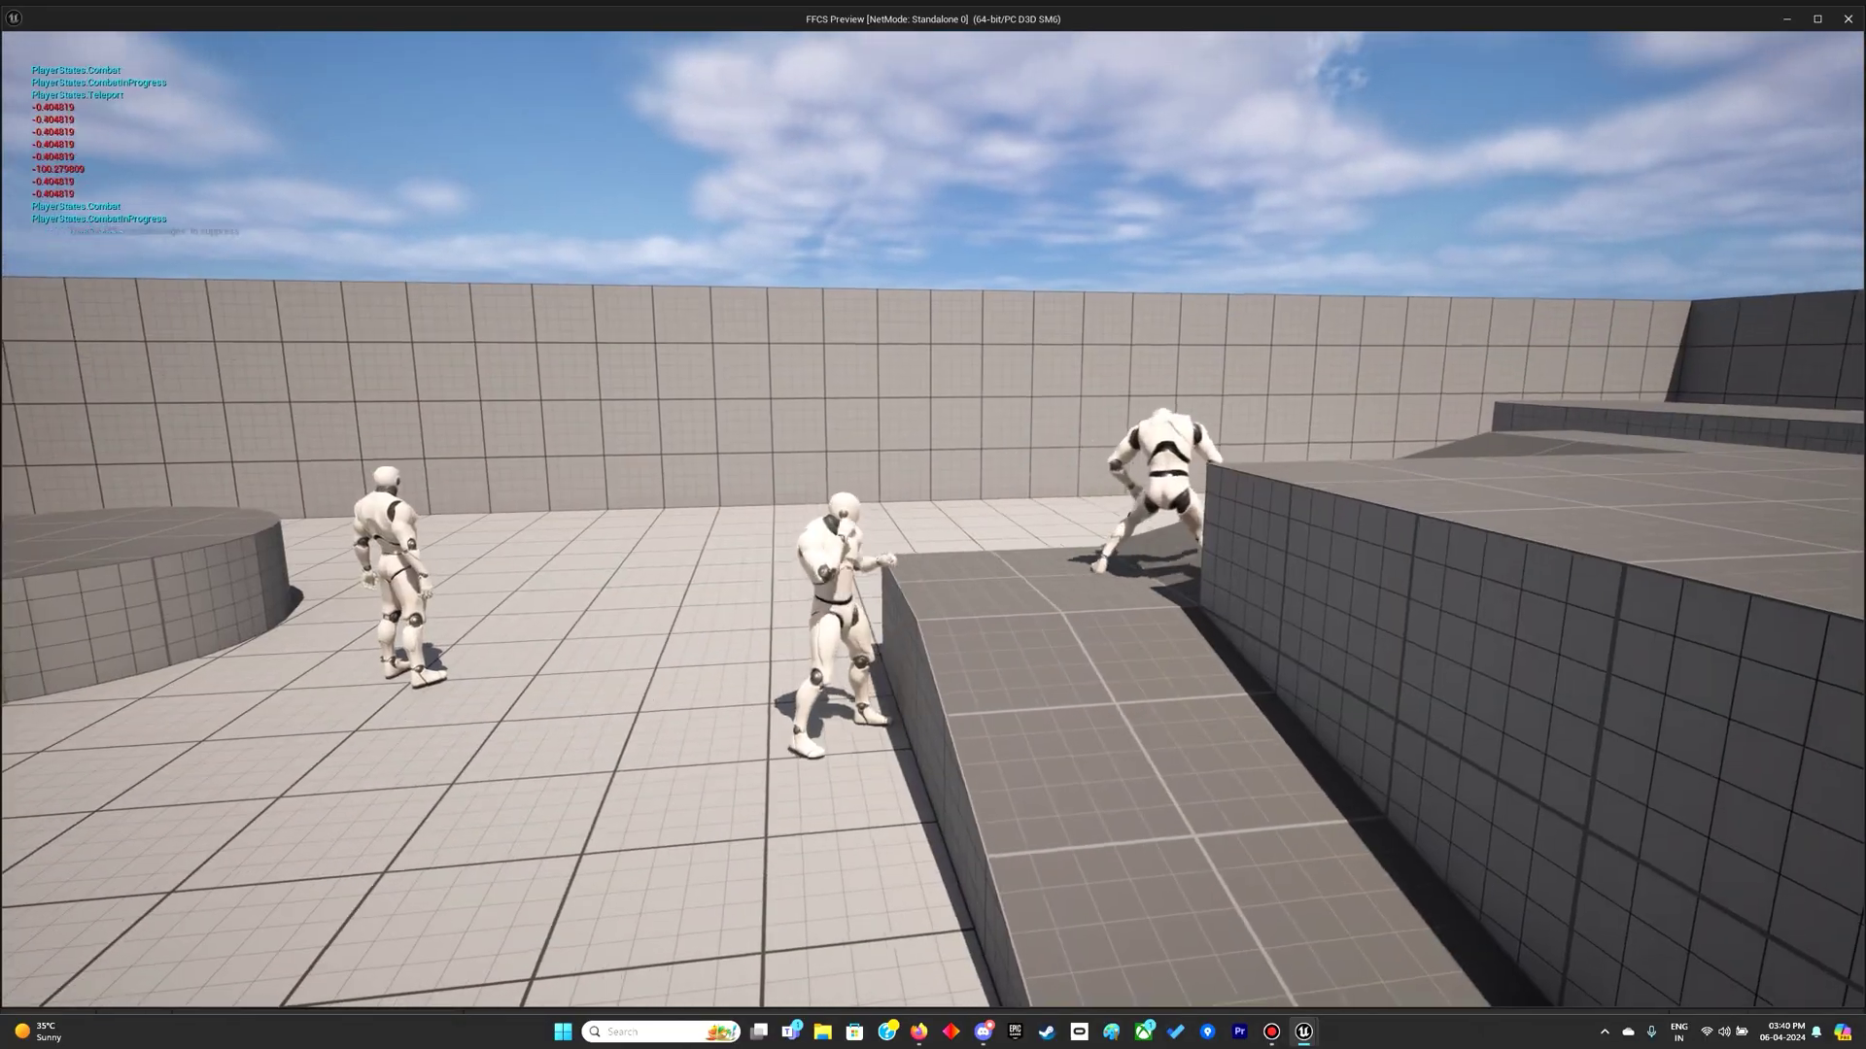
key(Escape)
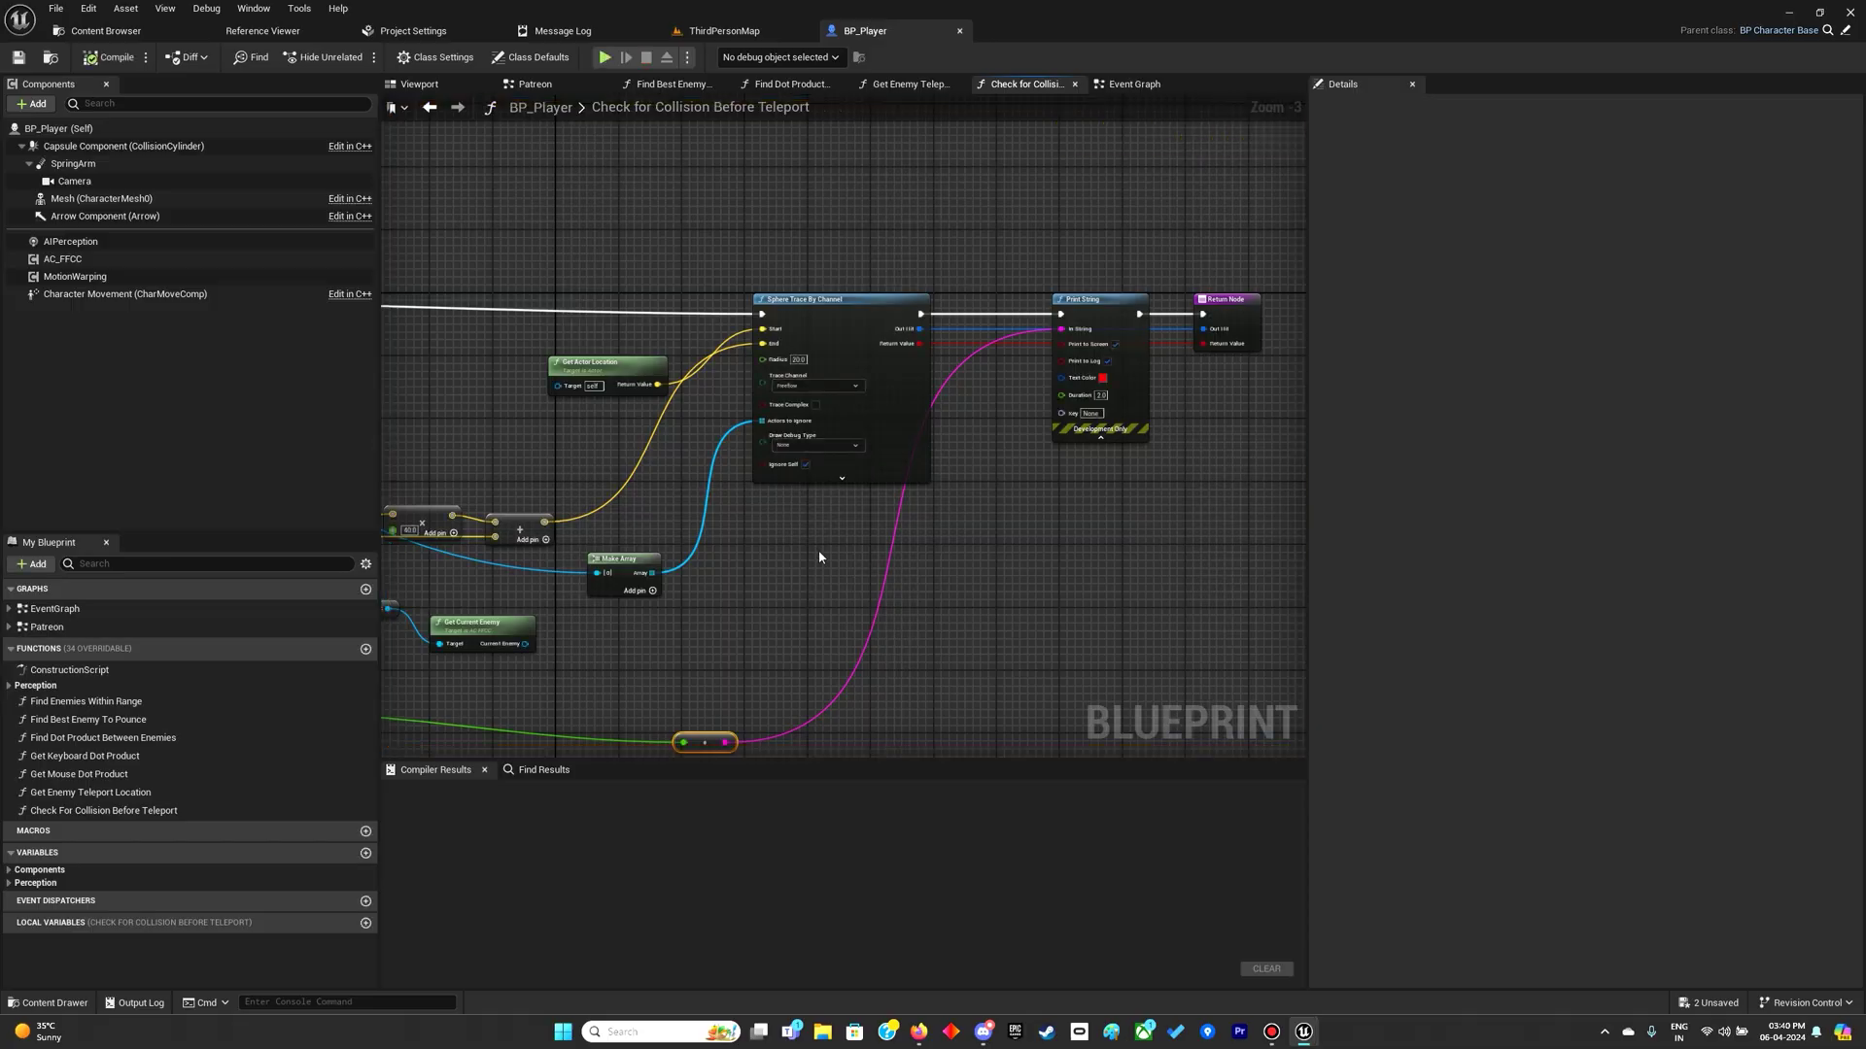
mouse_move(780, 590)
right_down()
mouse_move(897, 444)
mouse_move(1020, 466)
right_up()
drag(604, 541, 990, 631)
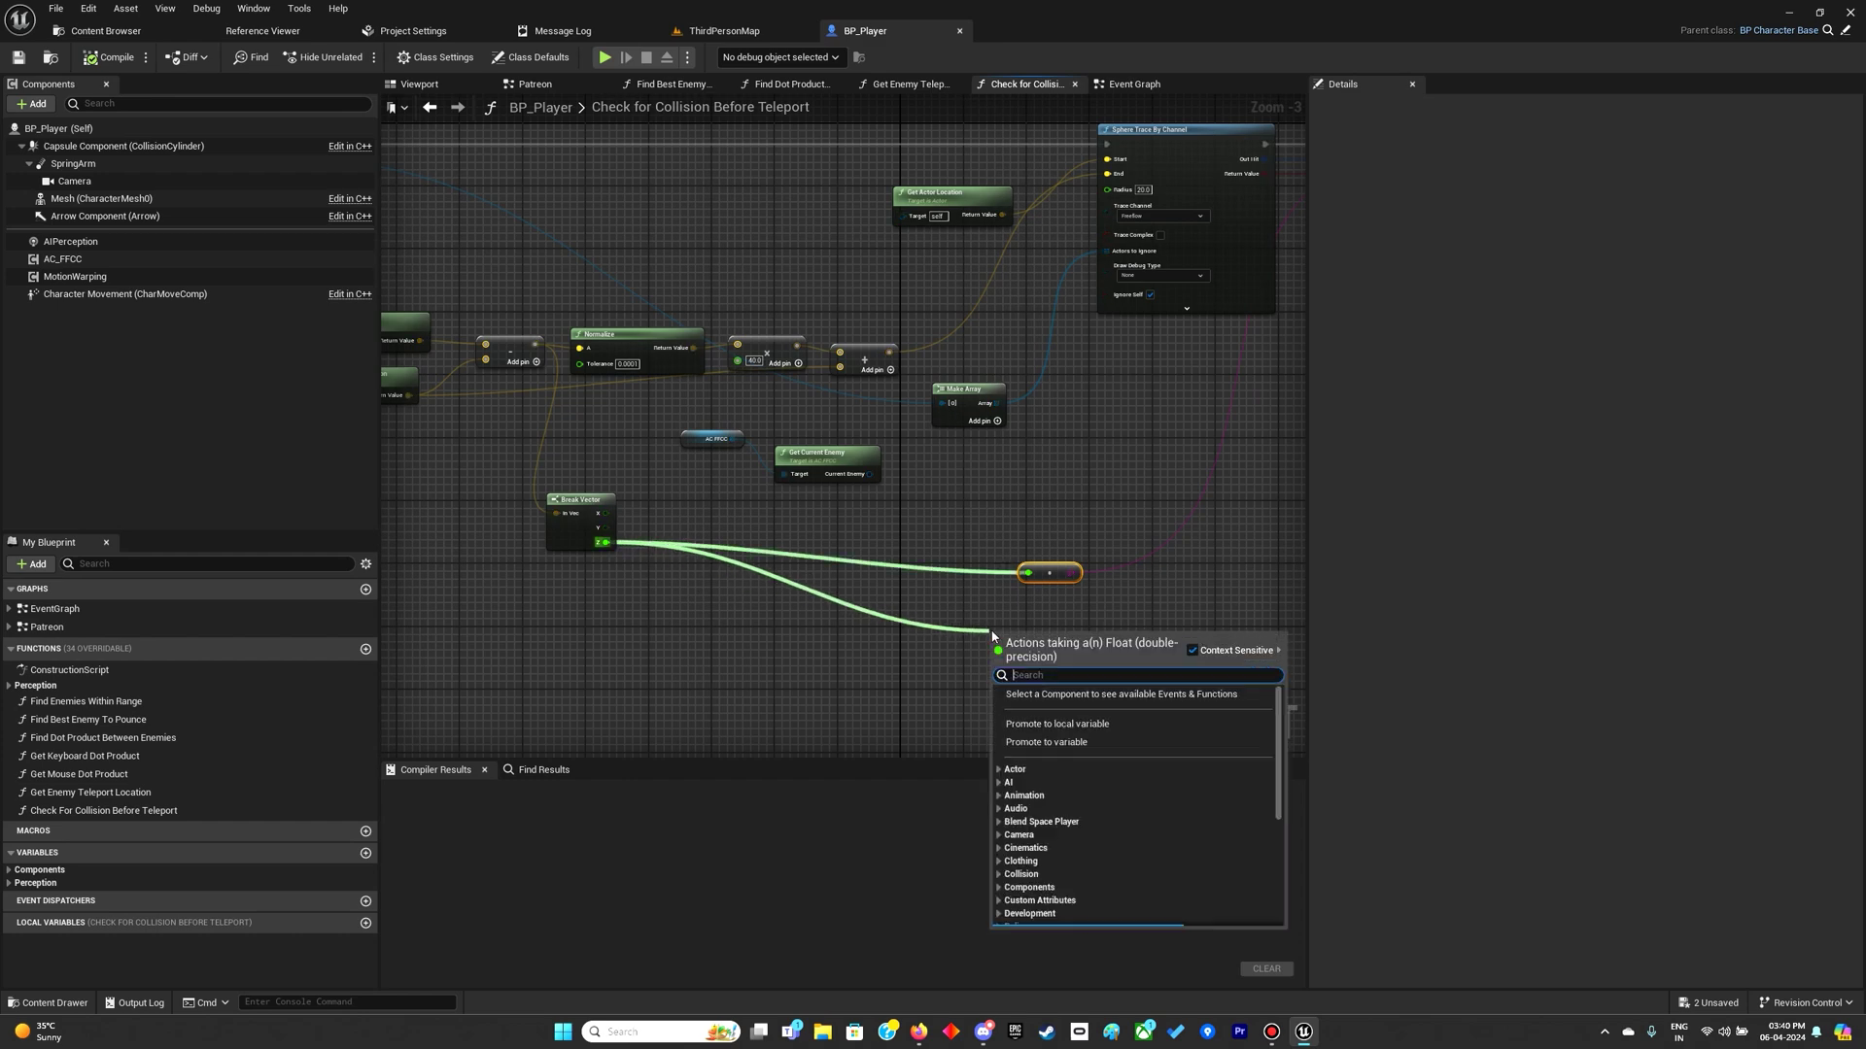
Add a Less comparison on Break Vector Z with B set to -20.
key(Escape)
right_drag(1029, 594, 667, 671)
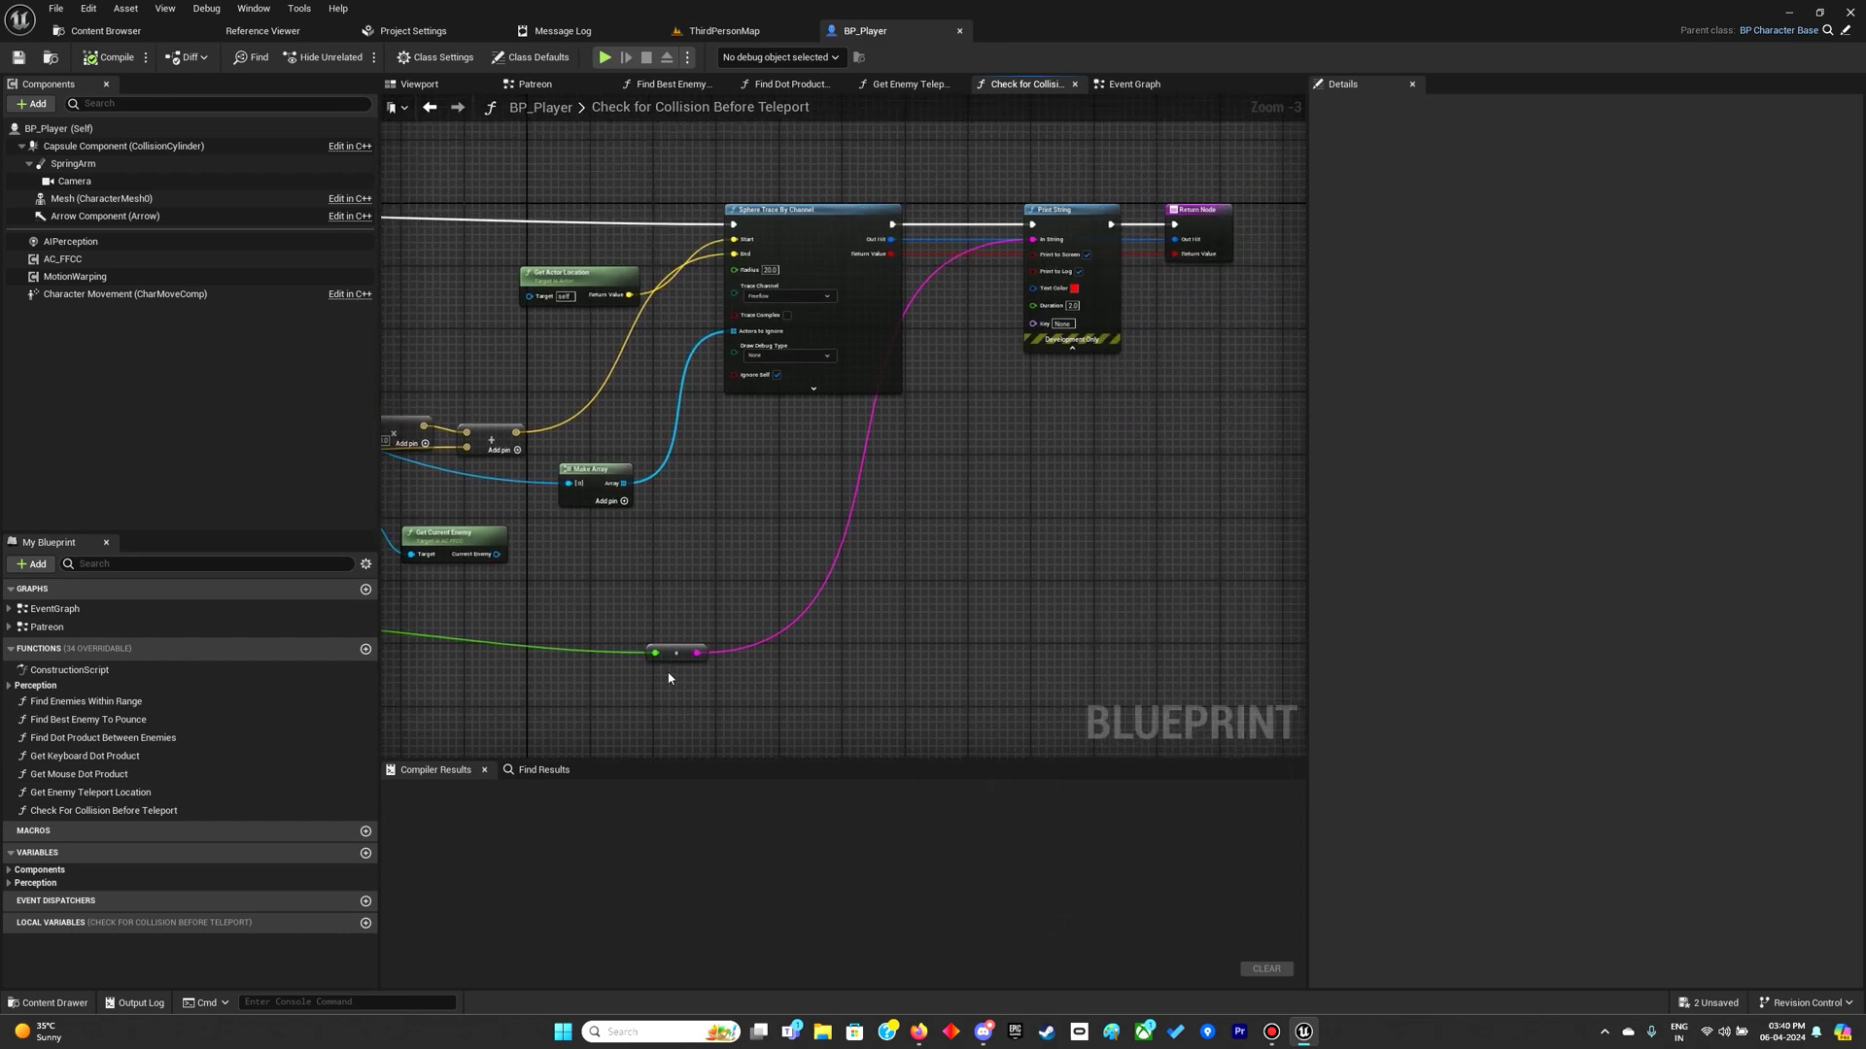
right_drag(292, 649, 470, 625)
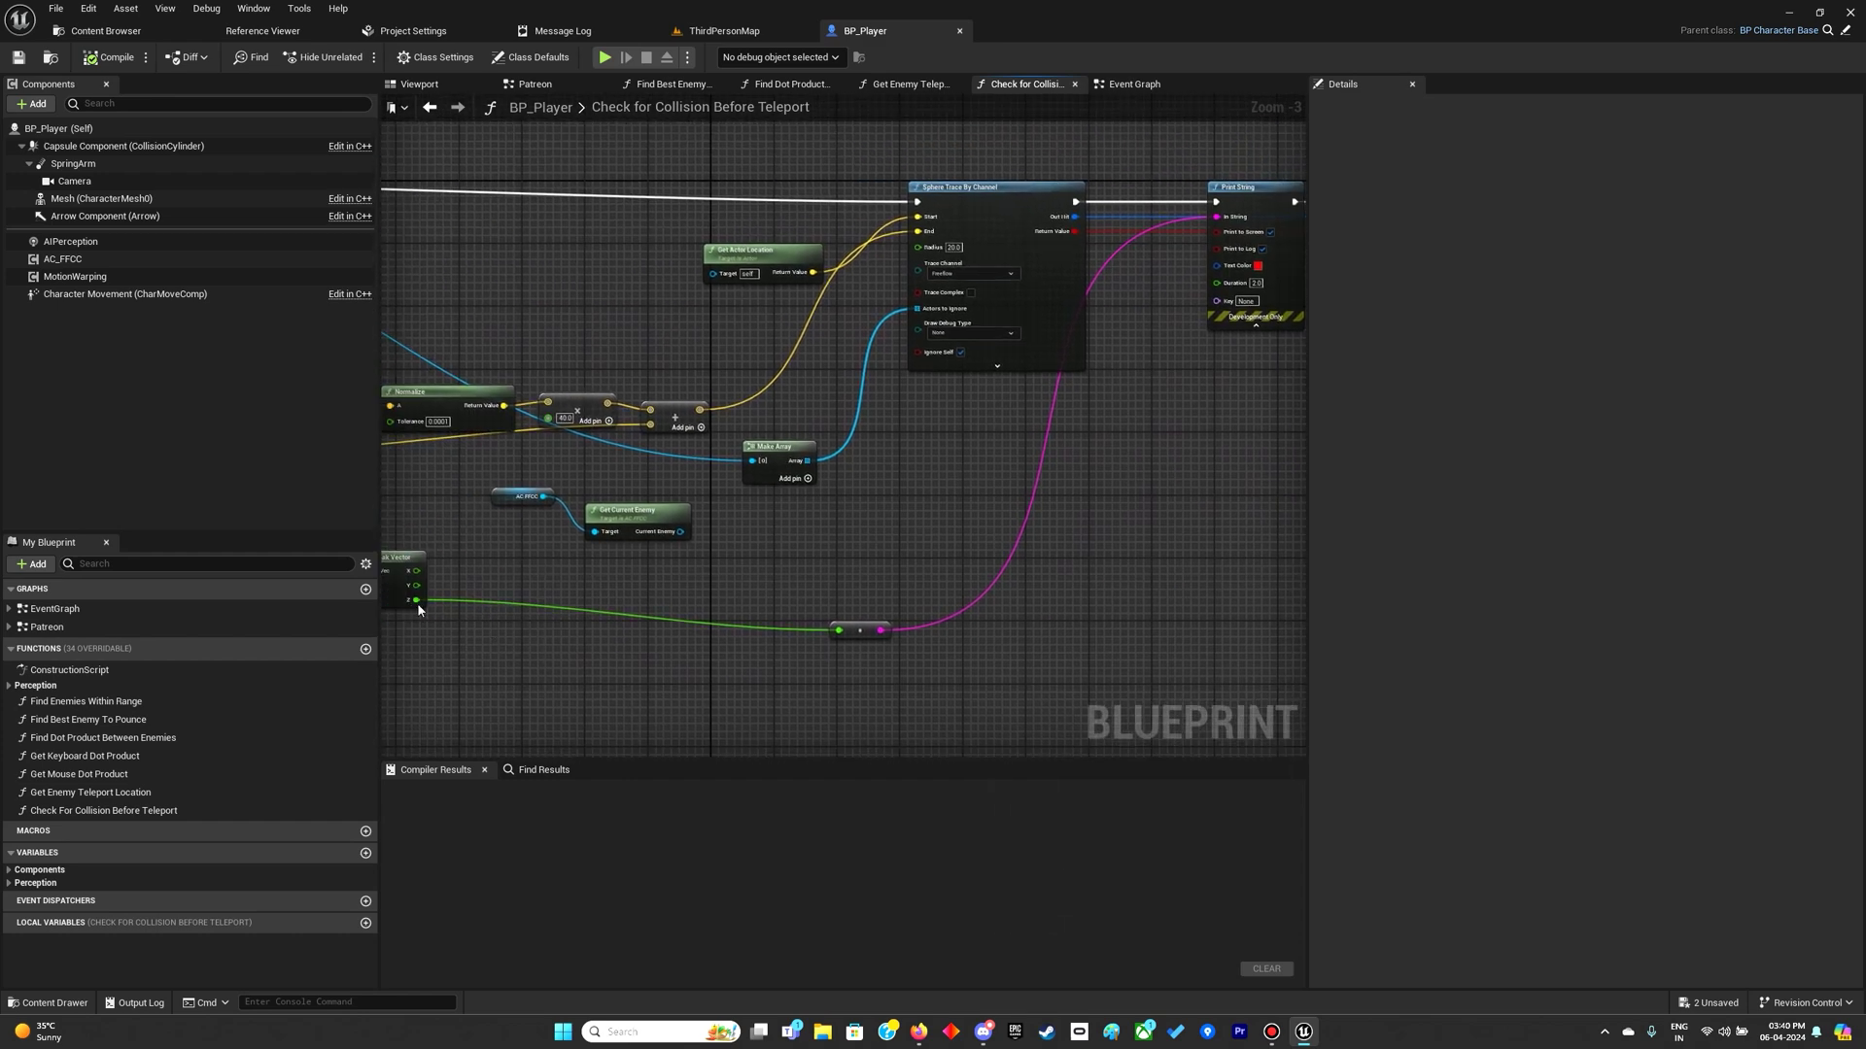
drag(417, 602, 817, 652)
text(<)
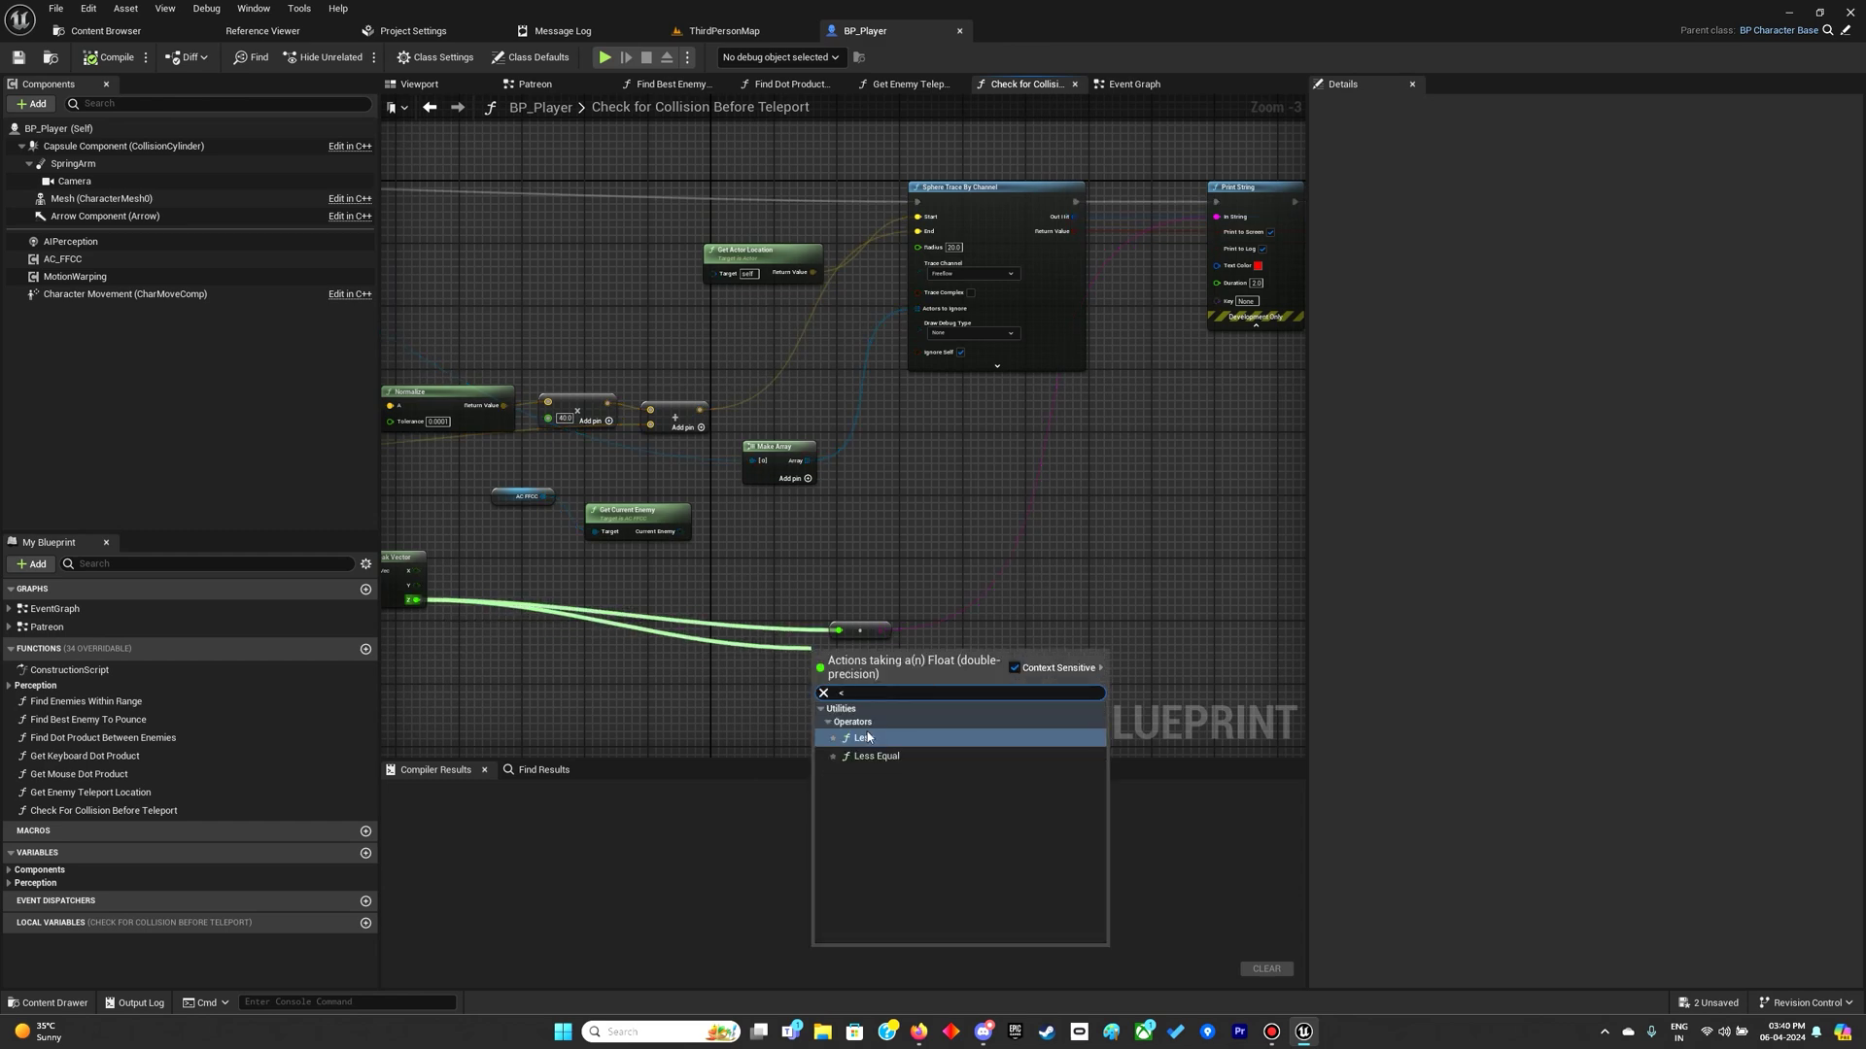
click(867, 738)
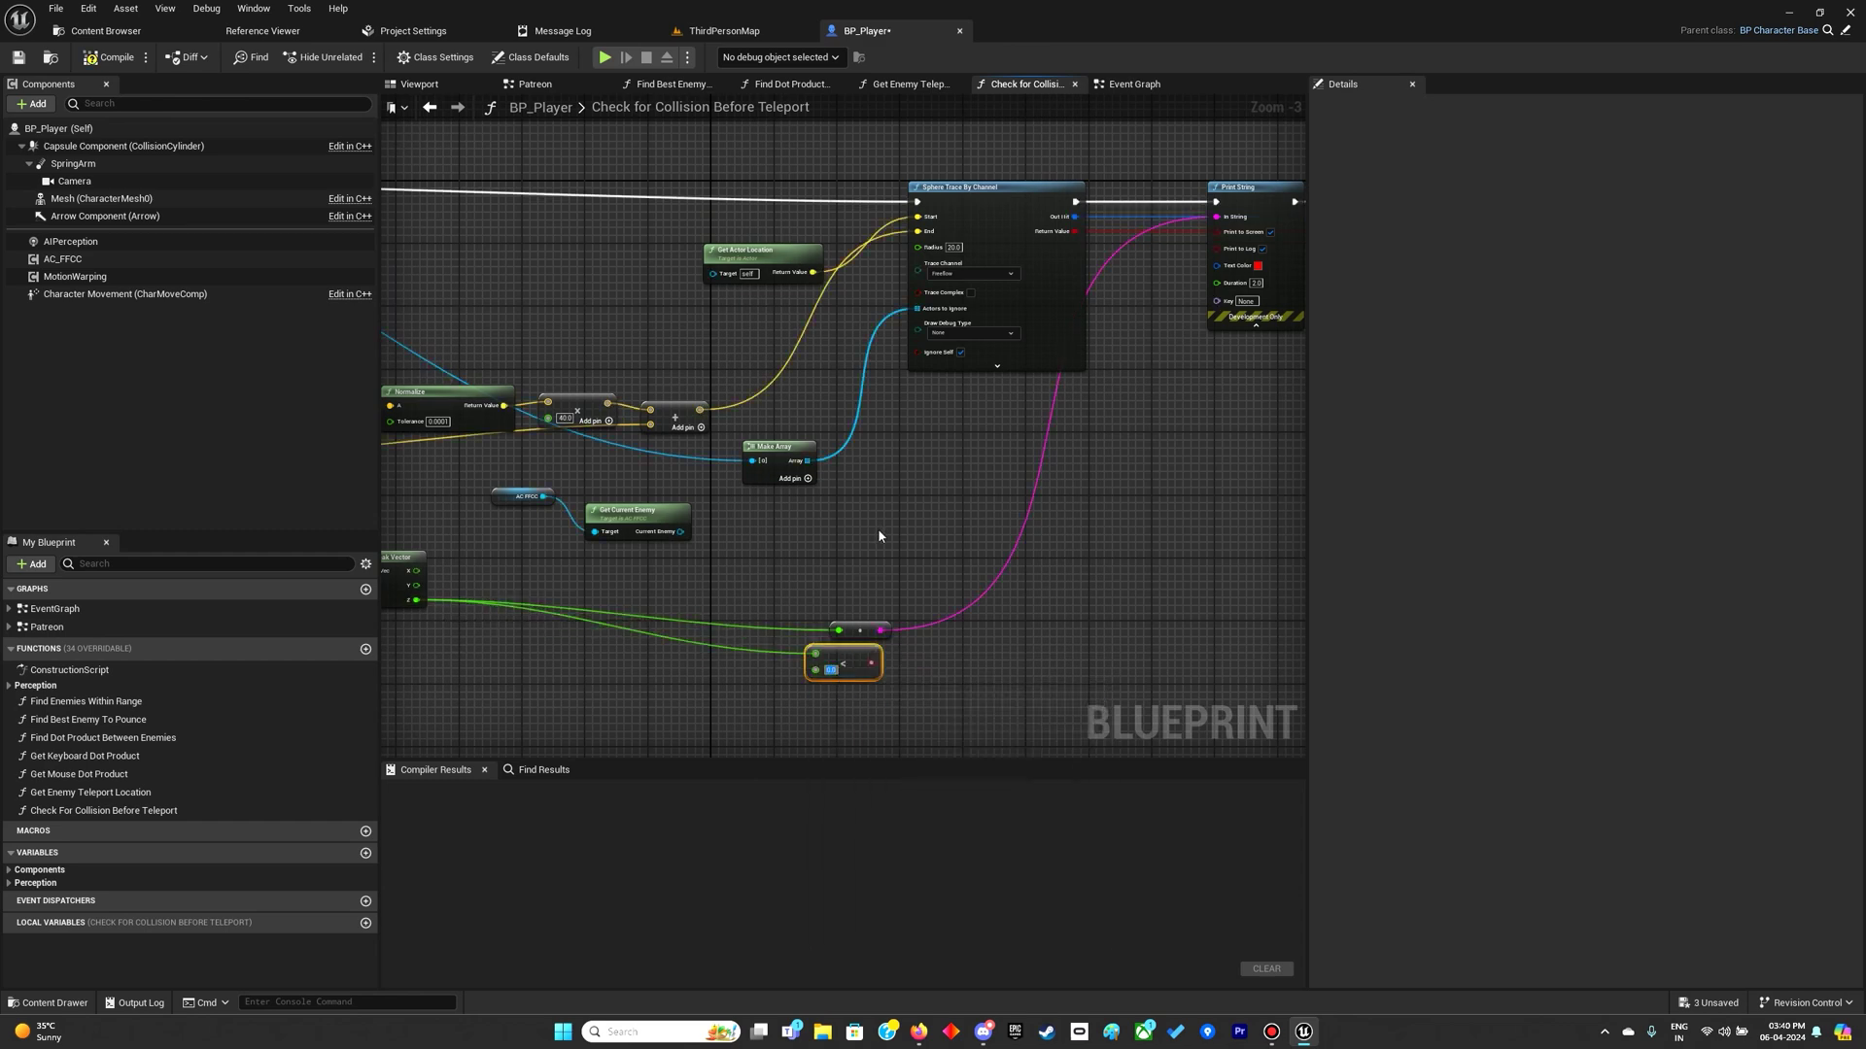
text(-20)
right_drag(873, 524, 773, 642)
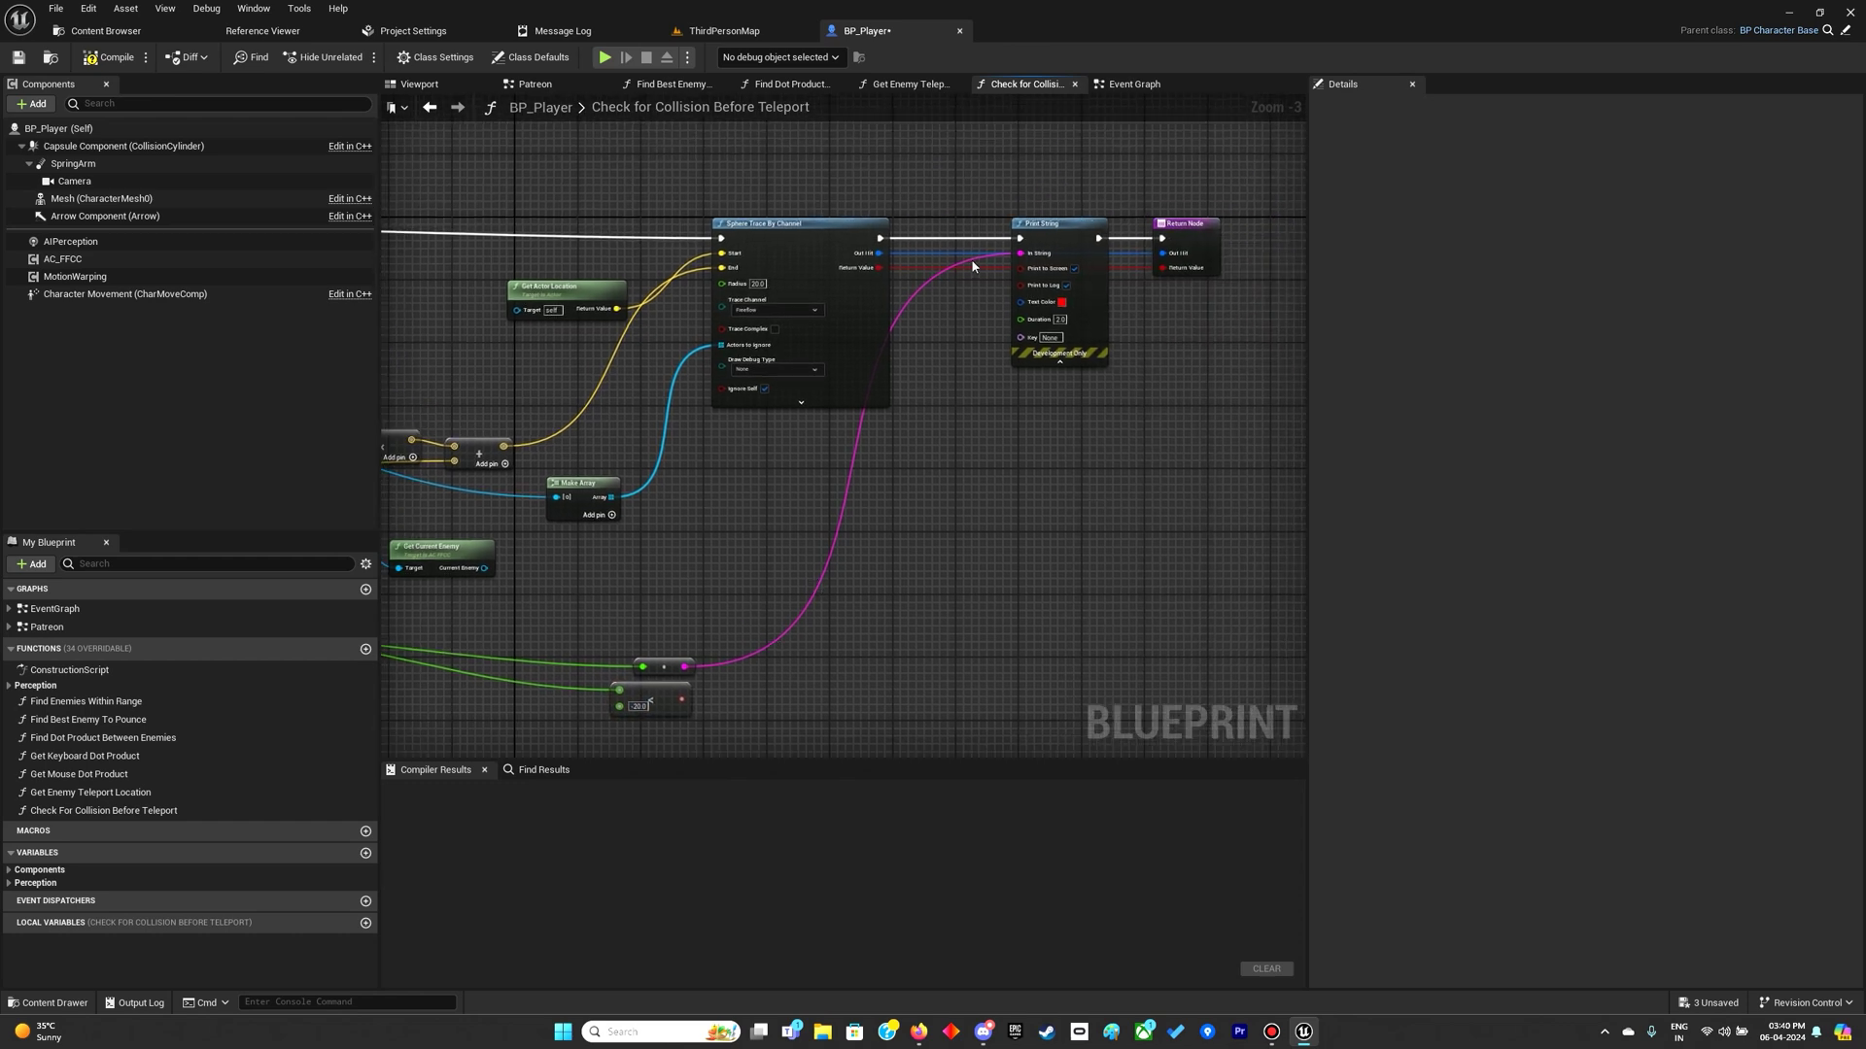
Delete the debug Print String node.
drag(880, 238, 1104, 246)
click(1060, 223)
key(Delete)
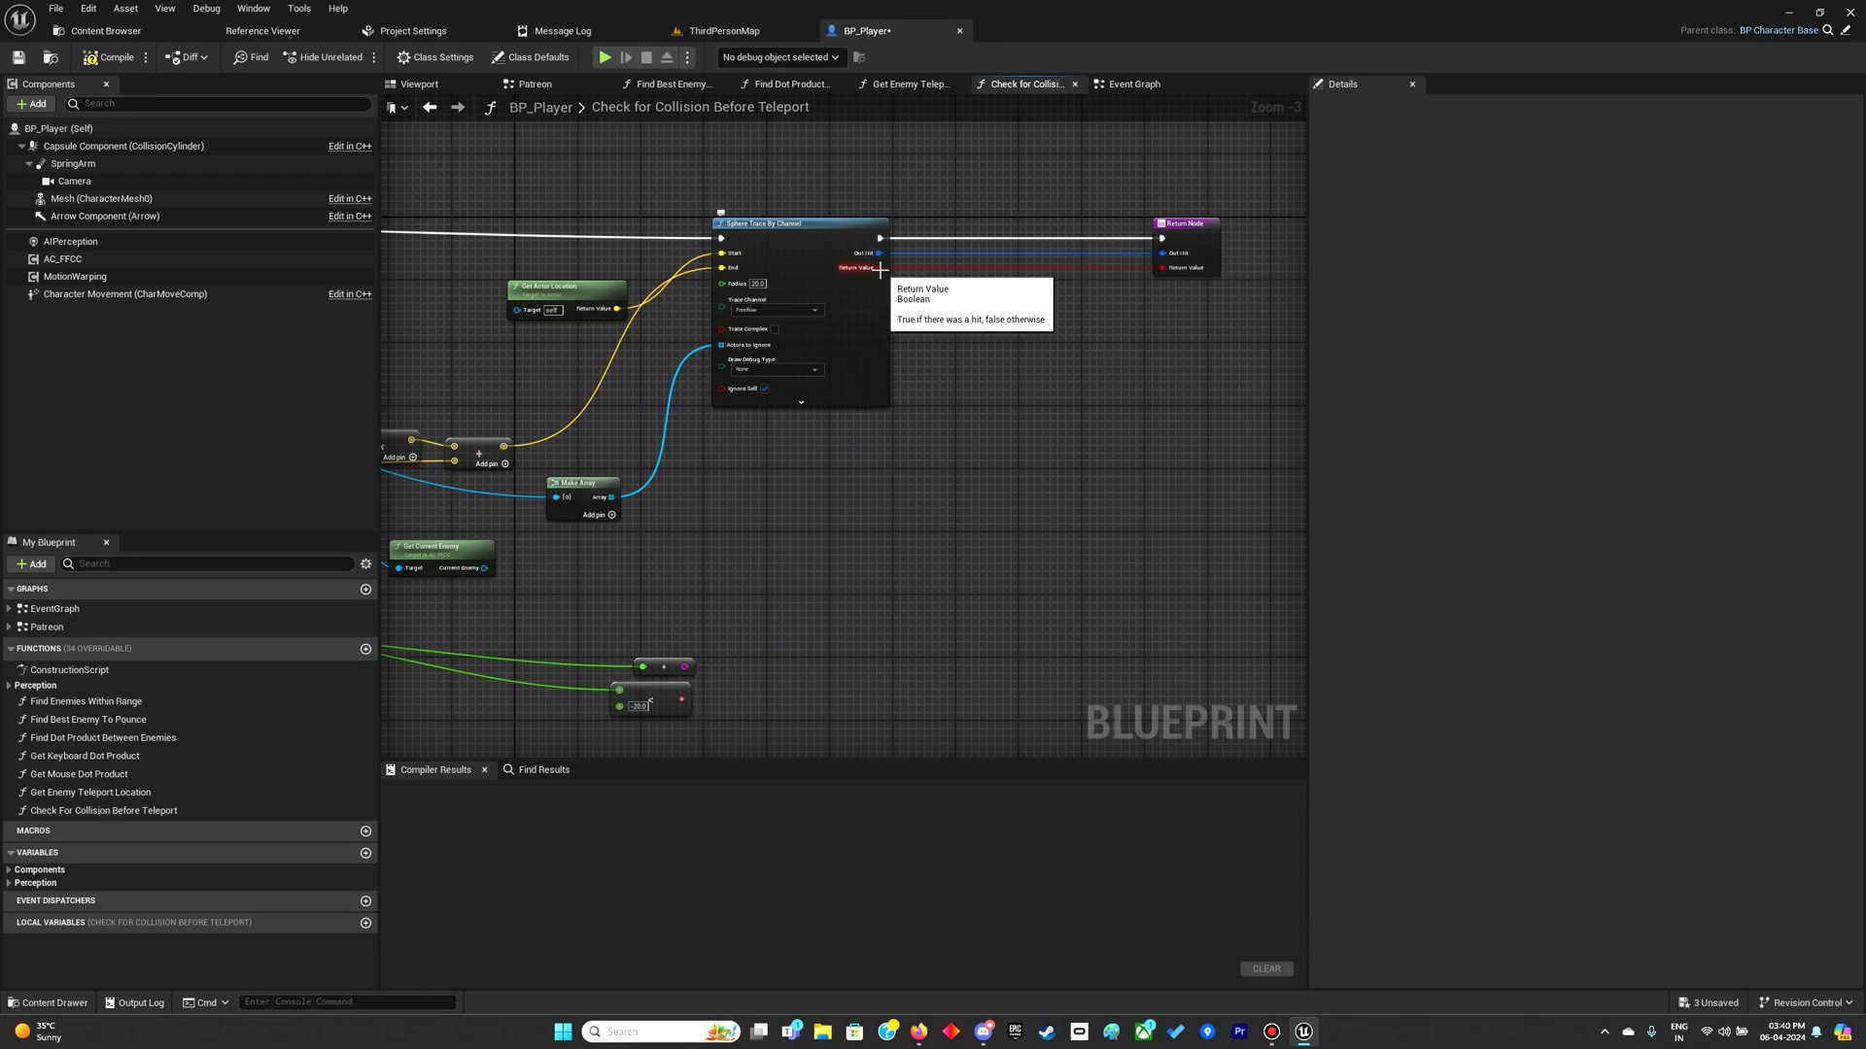
OR the trace hit with the Less result and wire it to the Return Node.
drag(881, 266, 950, 376)
text(OR)
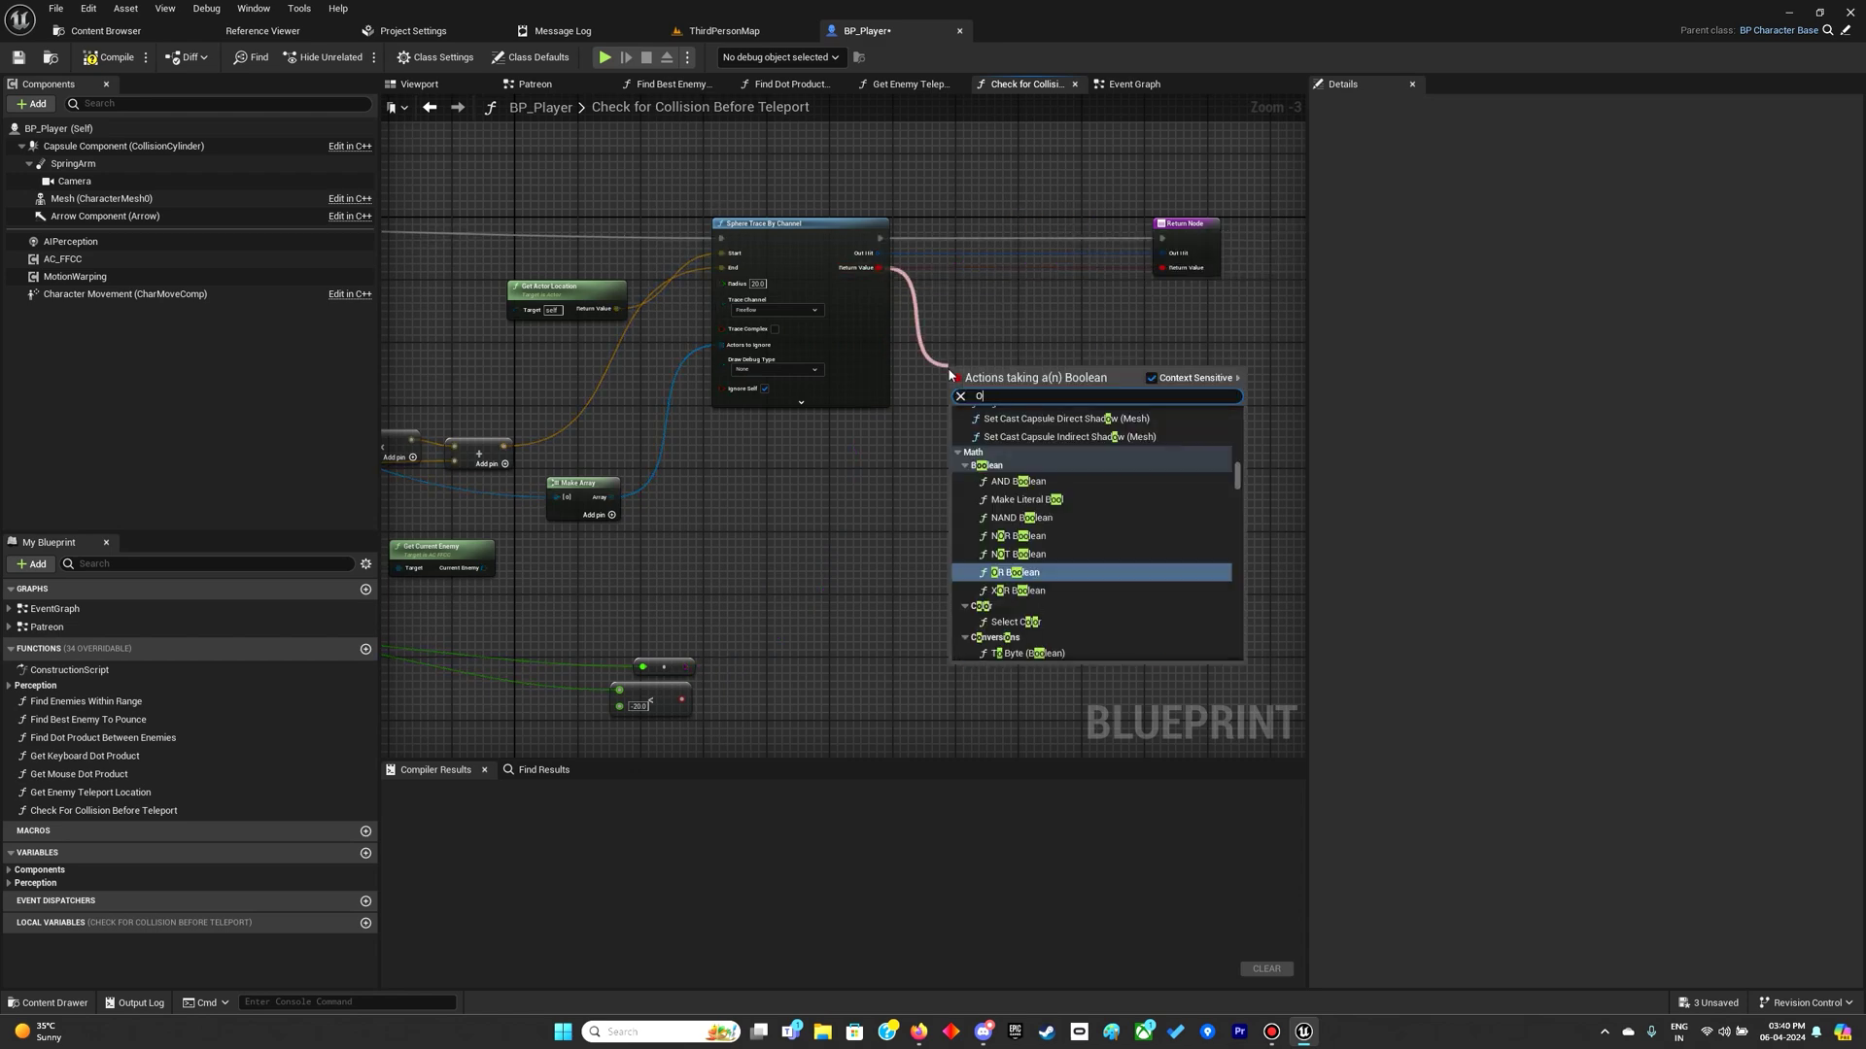
key(Return)
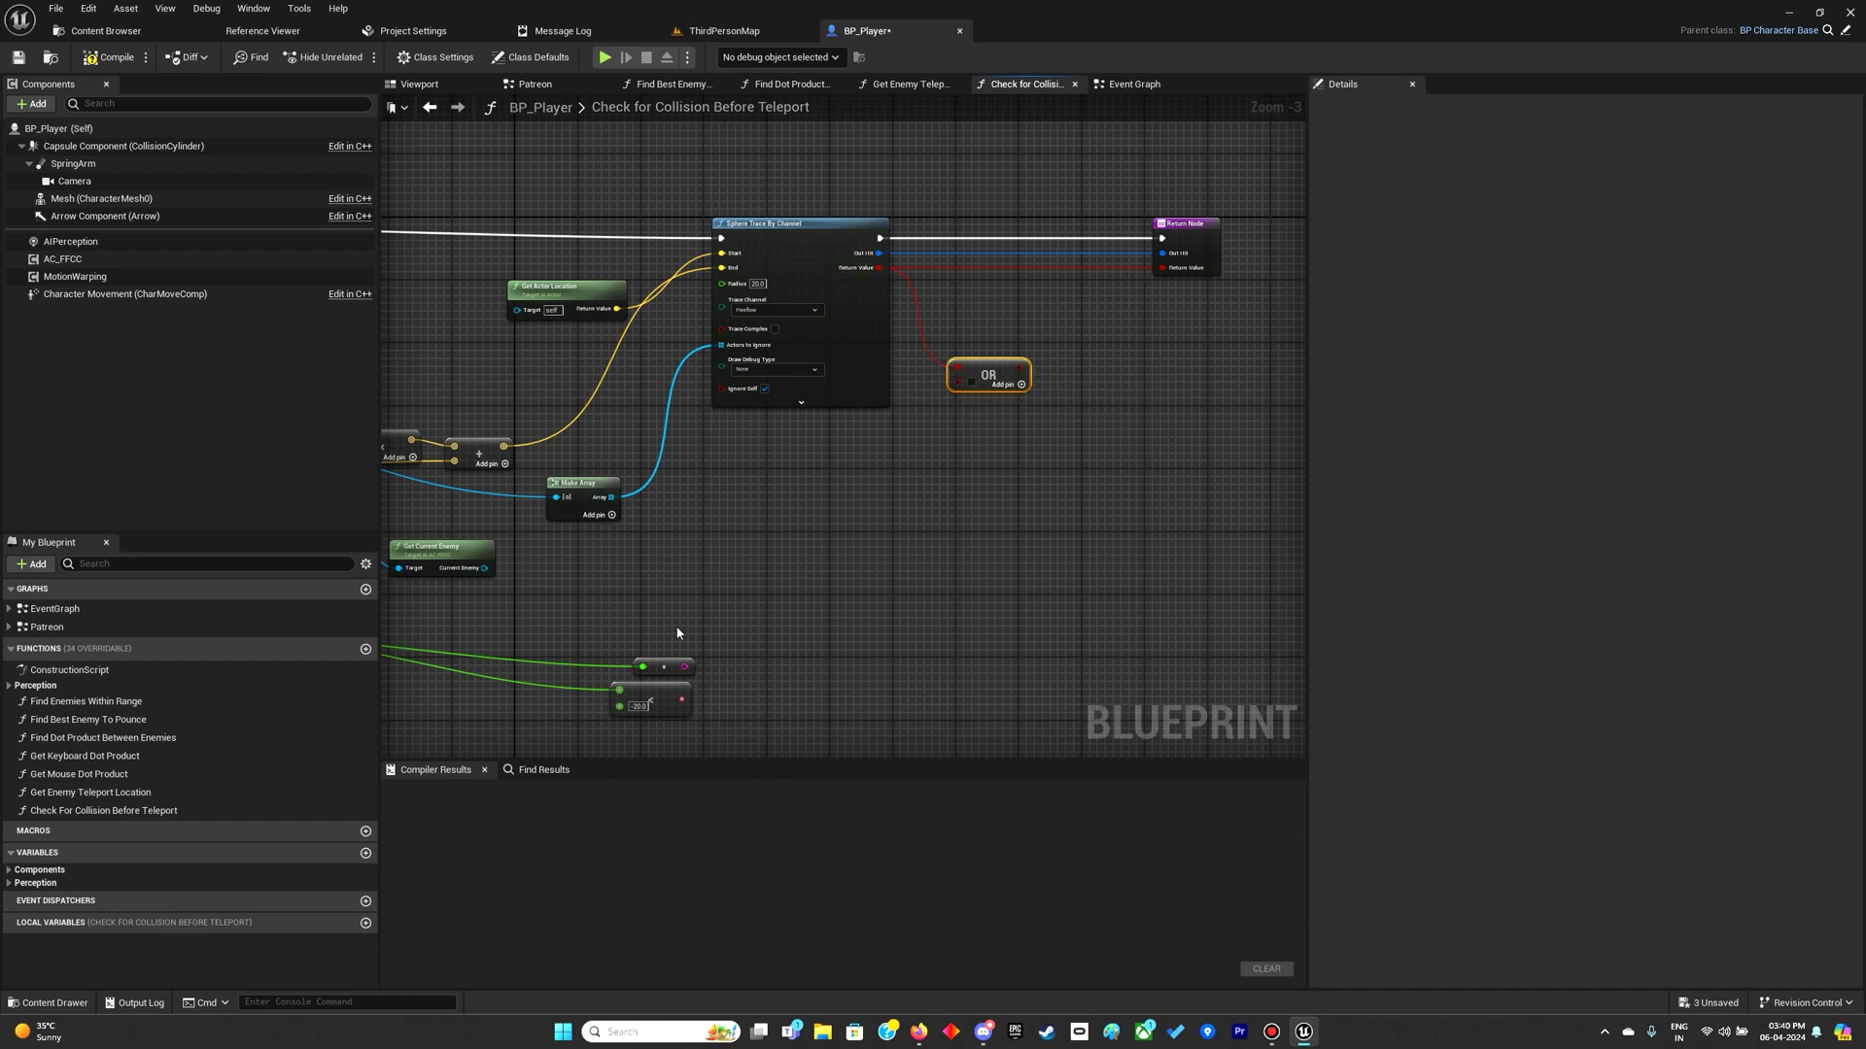
mouse_move(681, 702)
mouse_down()
mouse_move(966, 386)
mouse_move(1023, 368)
mouse_up()
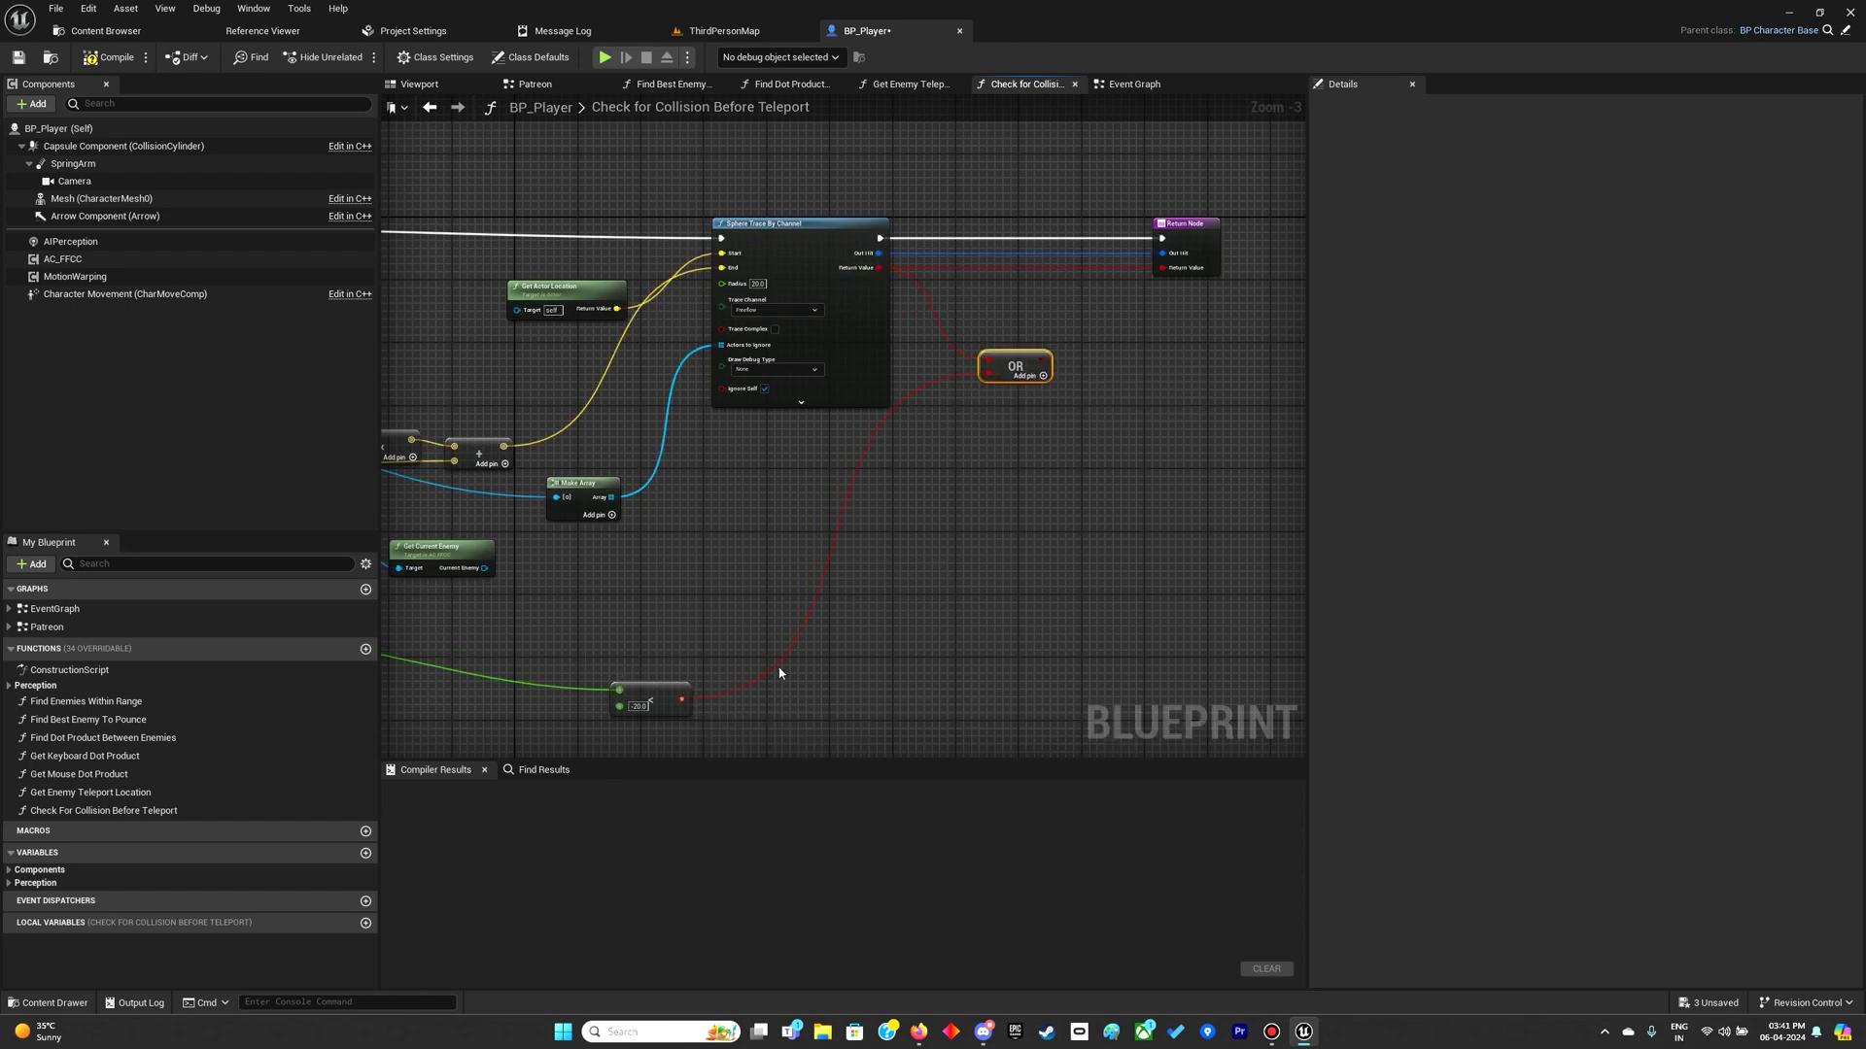
click(679, 695)
right_drag(1021, 384, 832, 455)
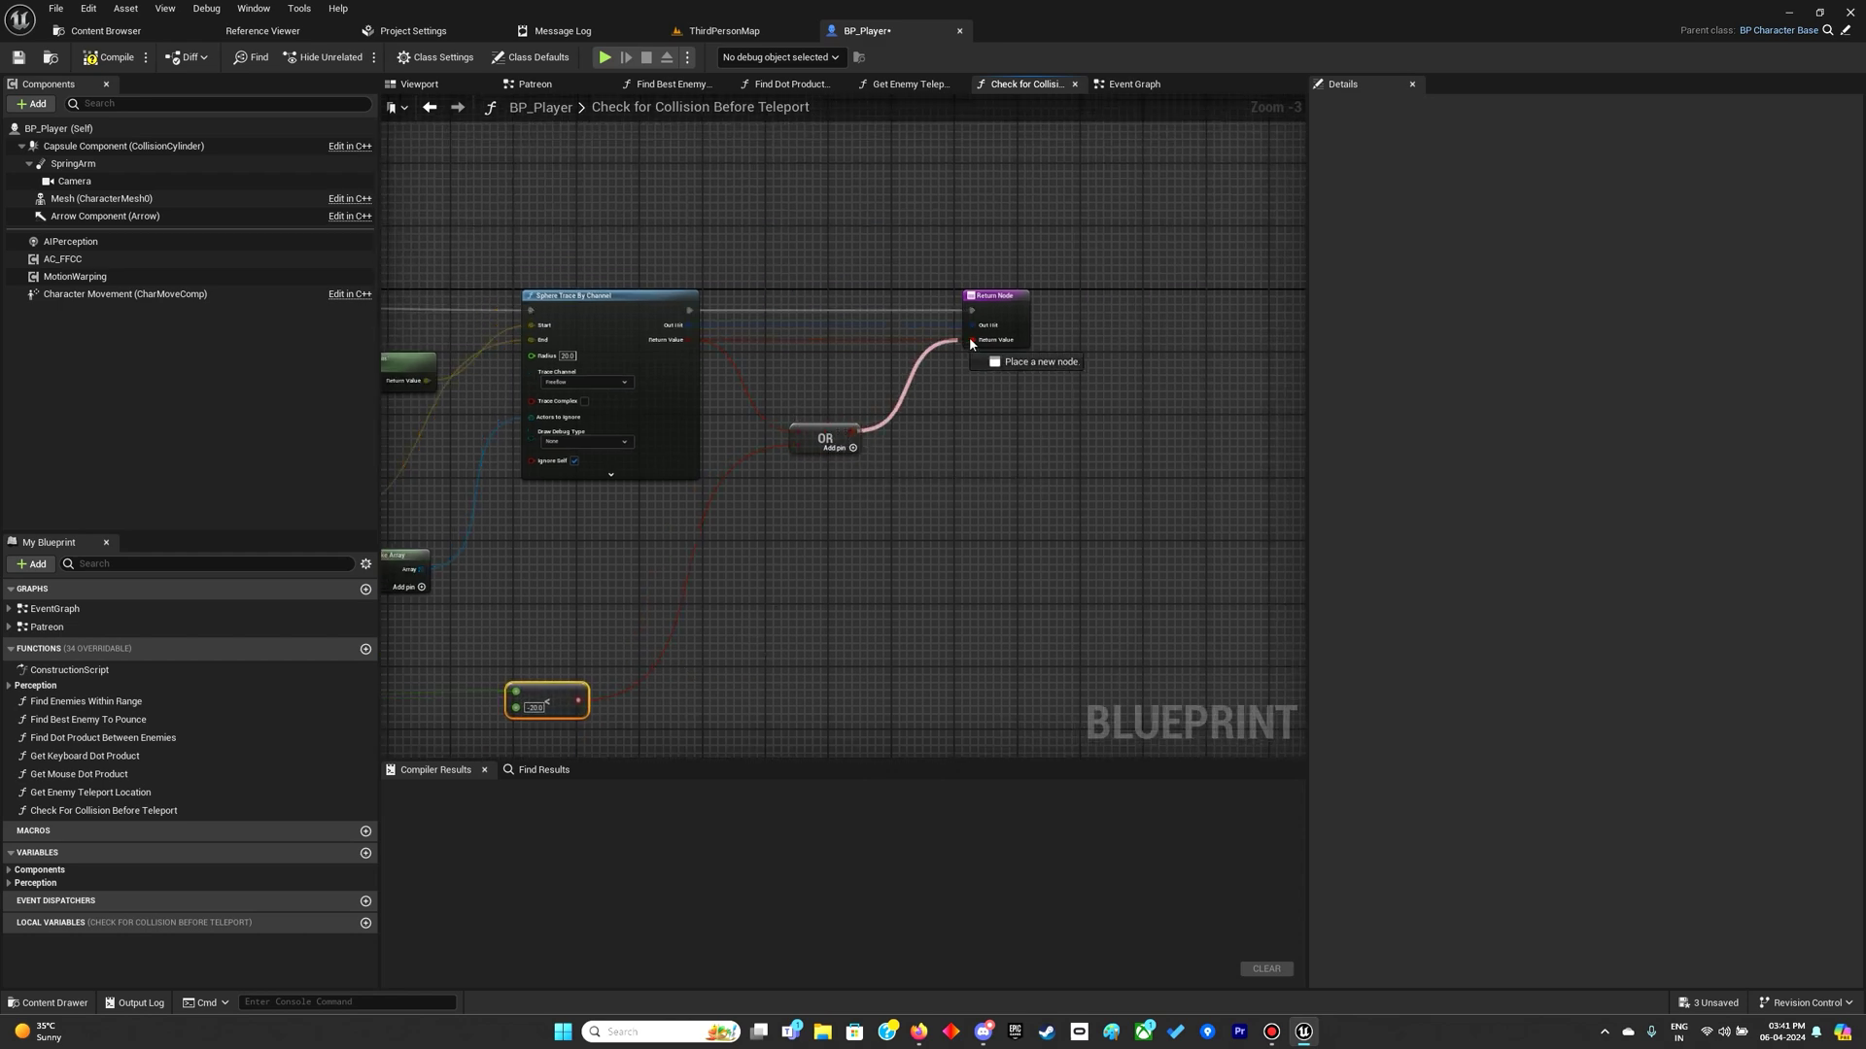
drag(852, 444, 971, 339)
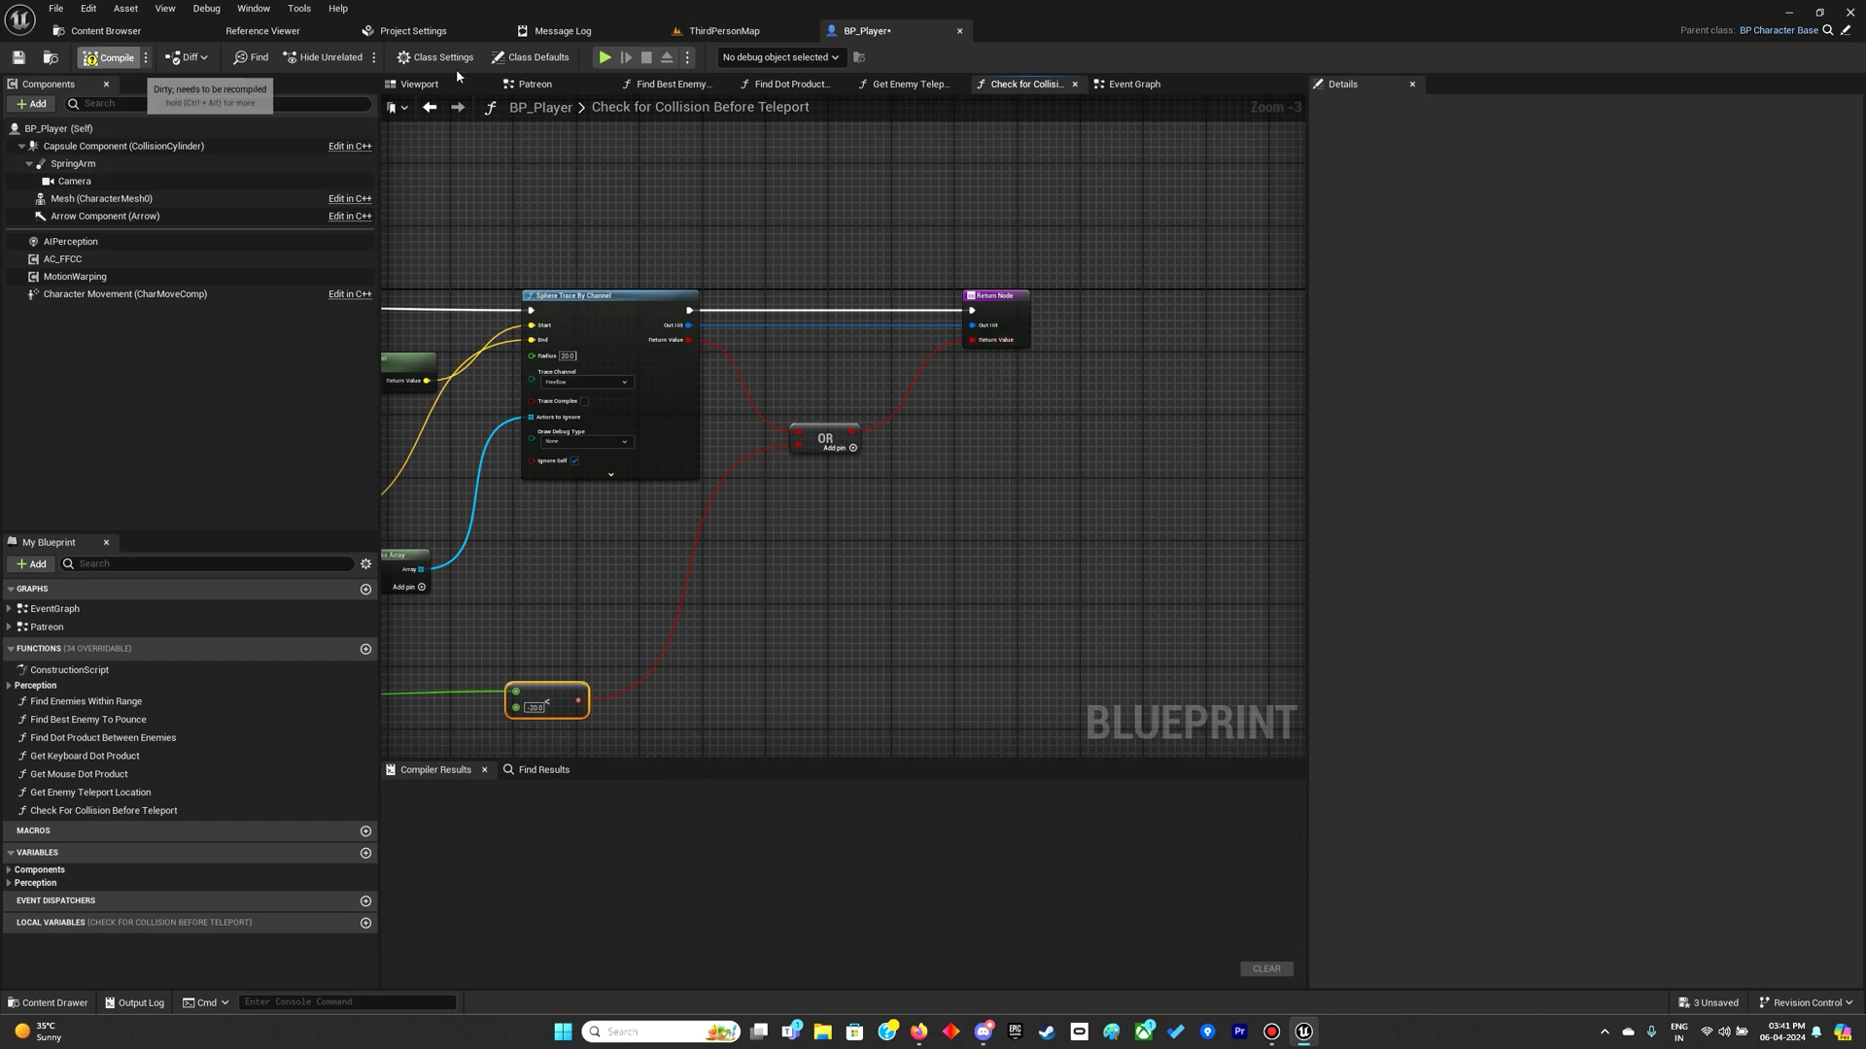
Play-test the updated check three times from ThirdPersonMap, then focus on BP_Grunt5.
click(604, 57)
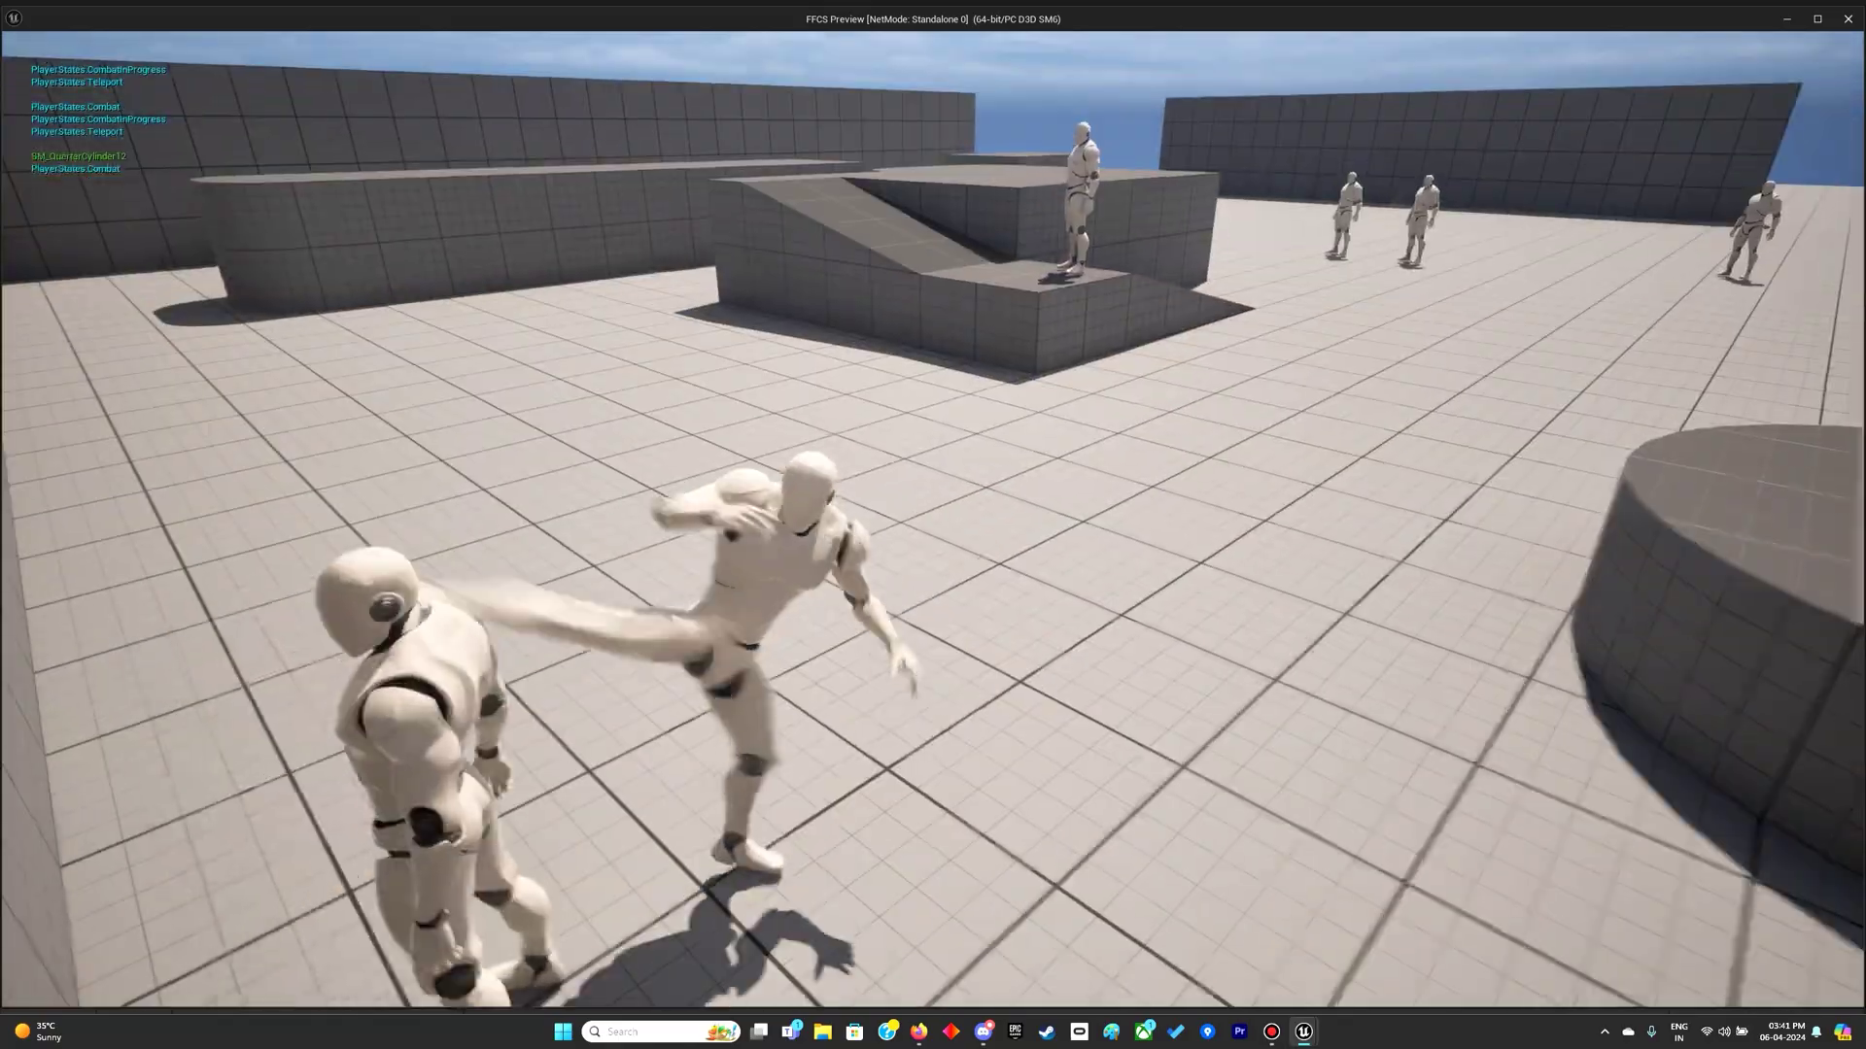
key(Escape)
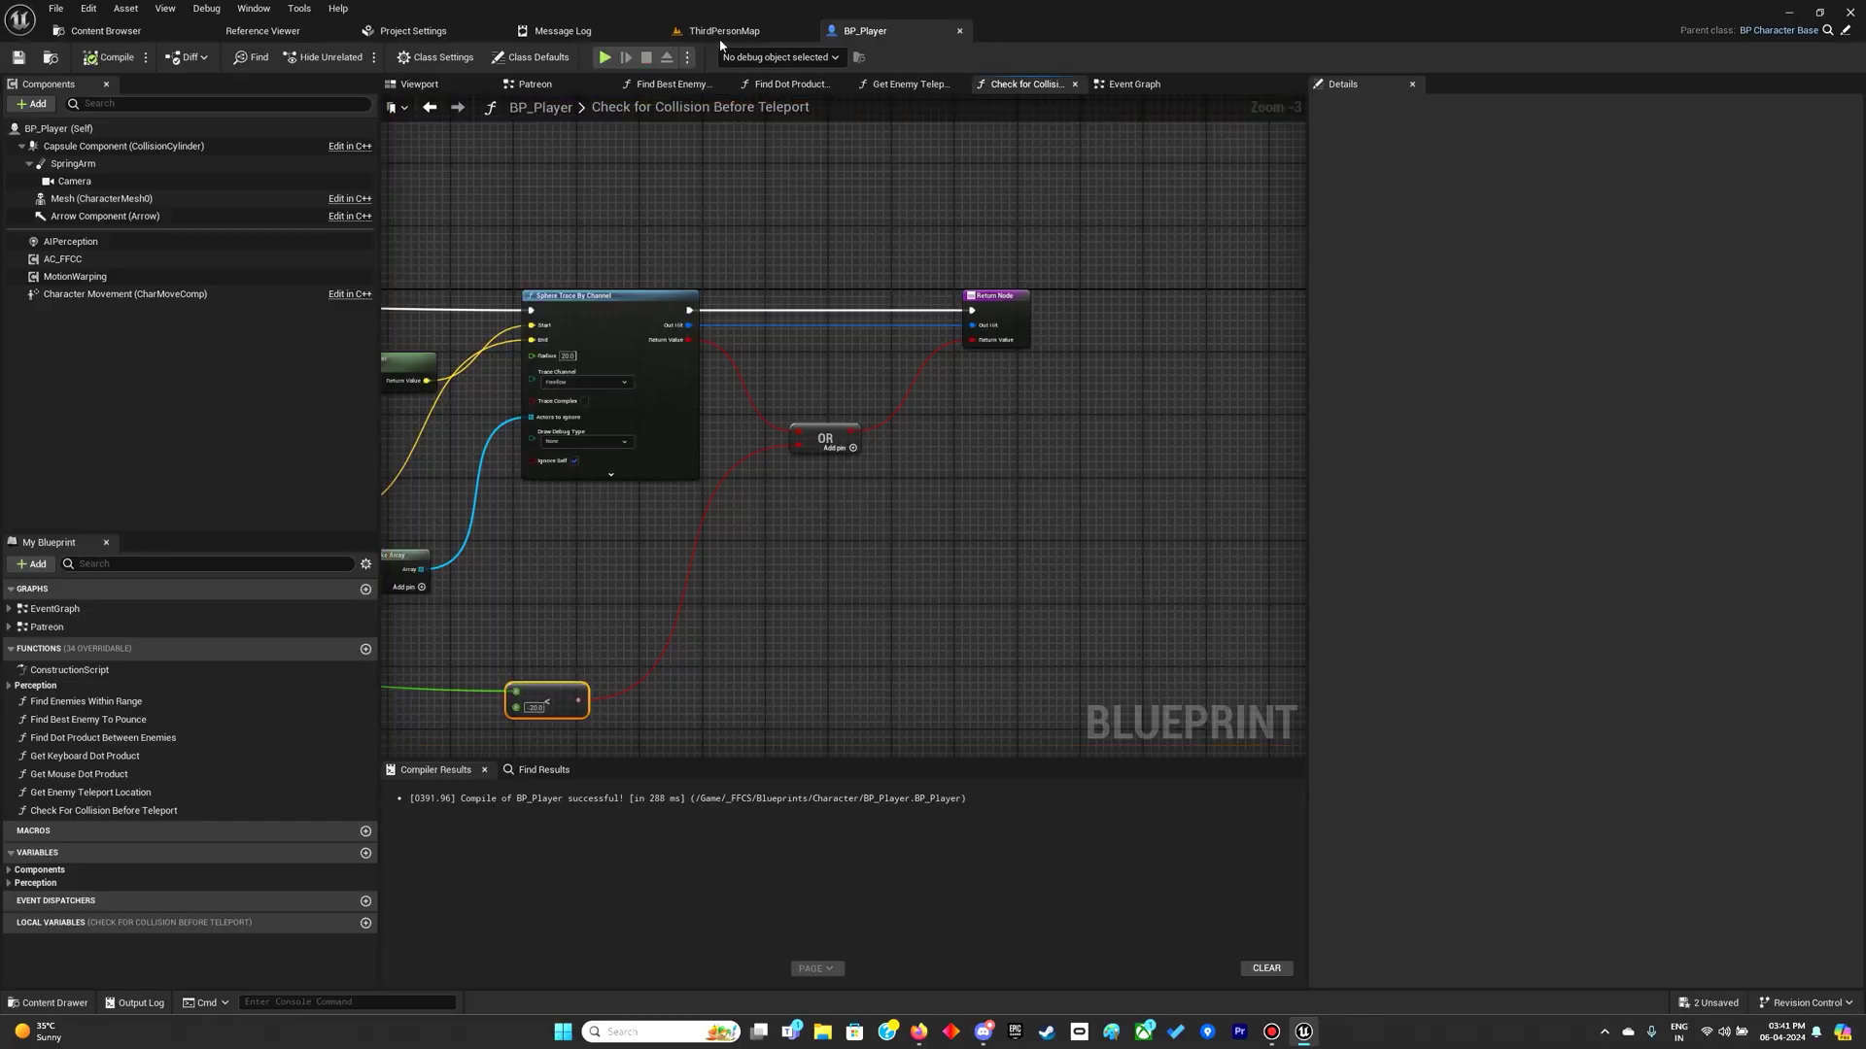
click(725, 31)
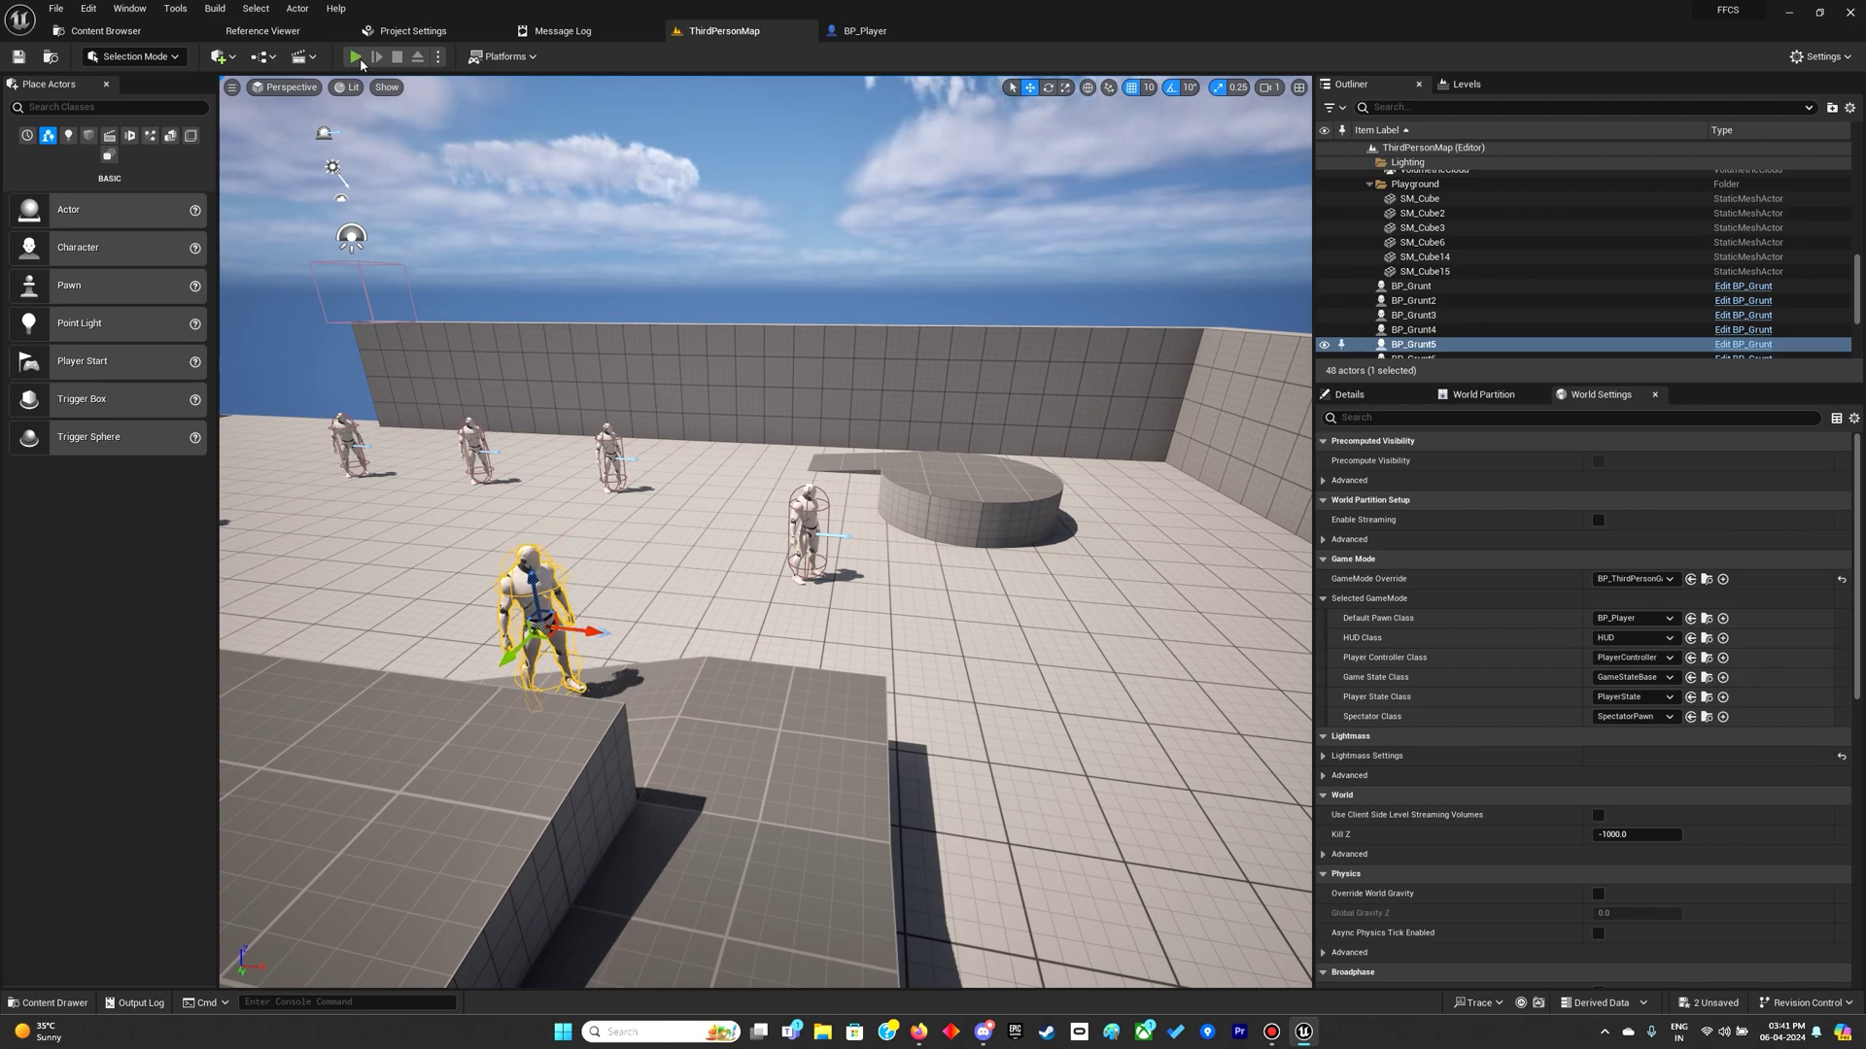
click(356, 55)
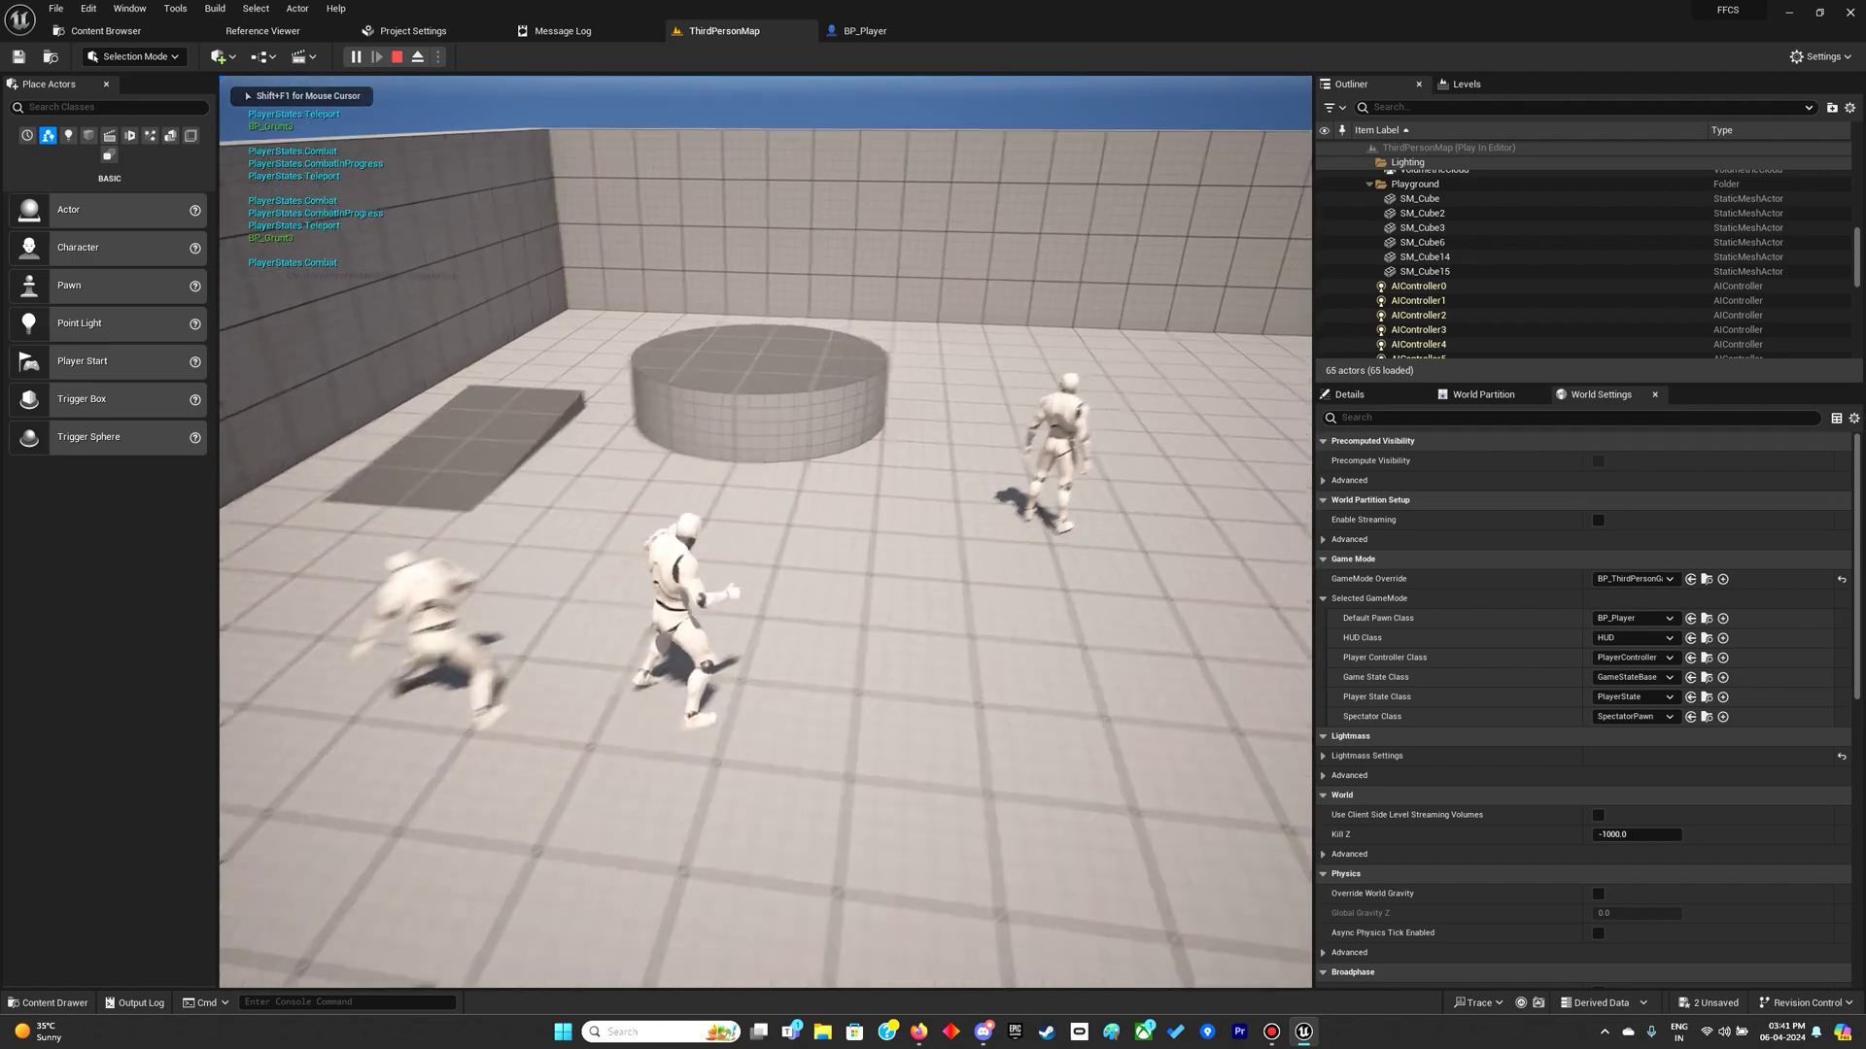
key(Escape)
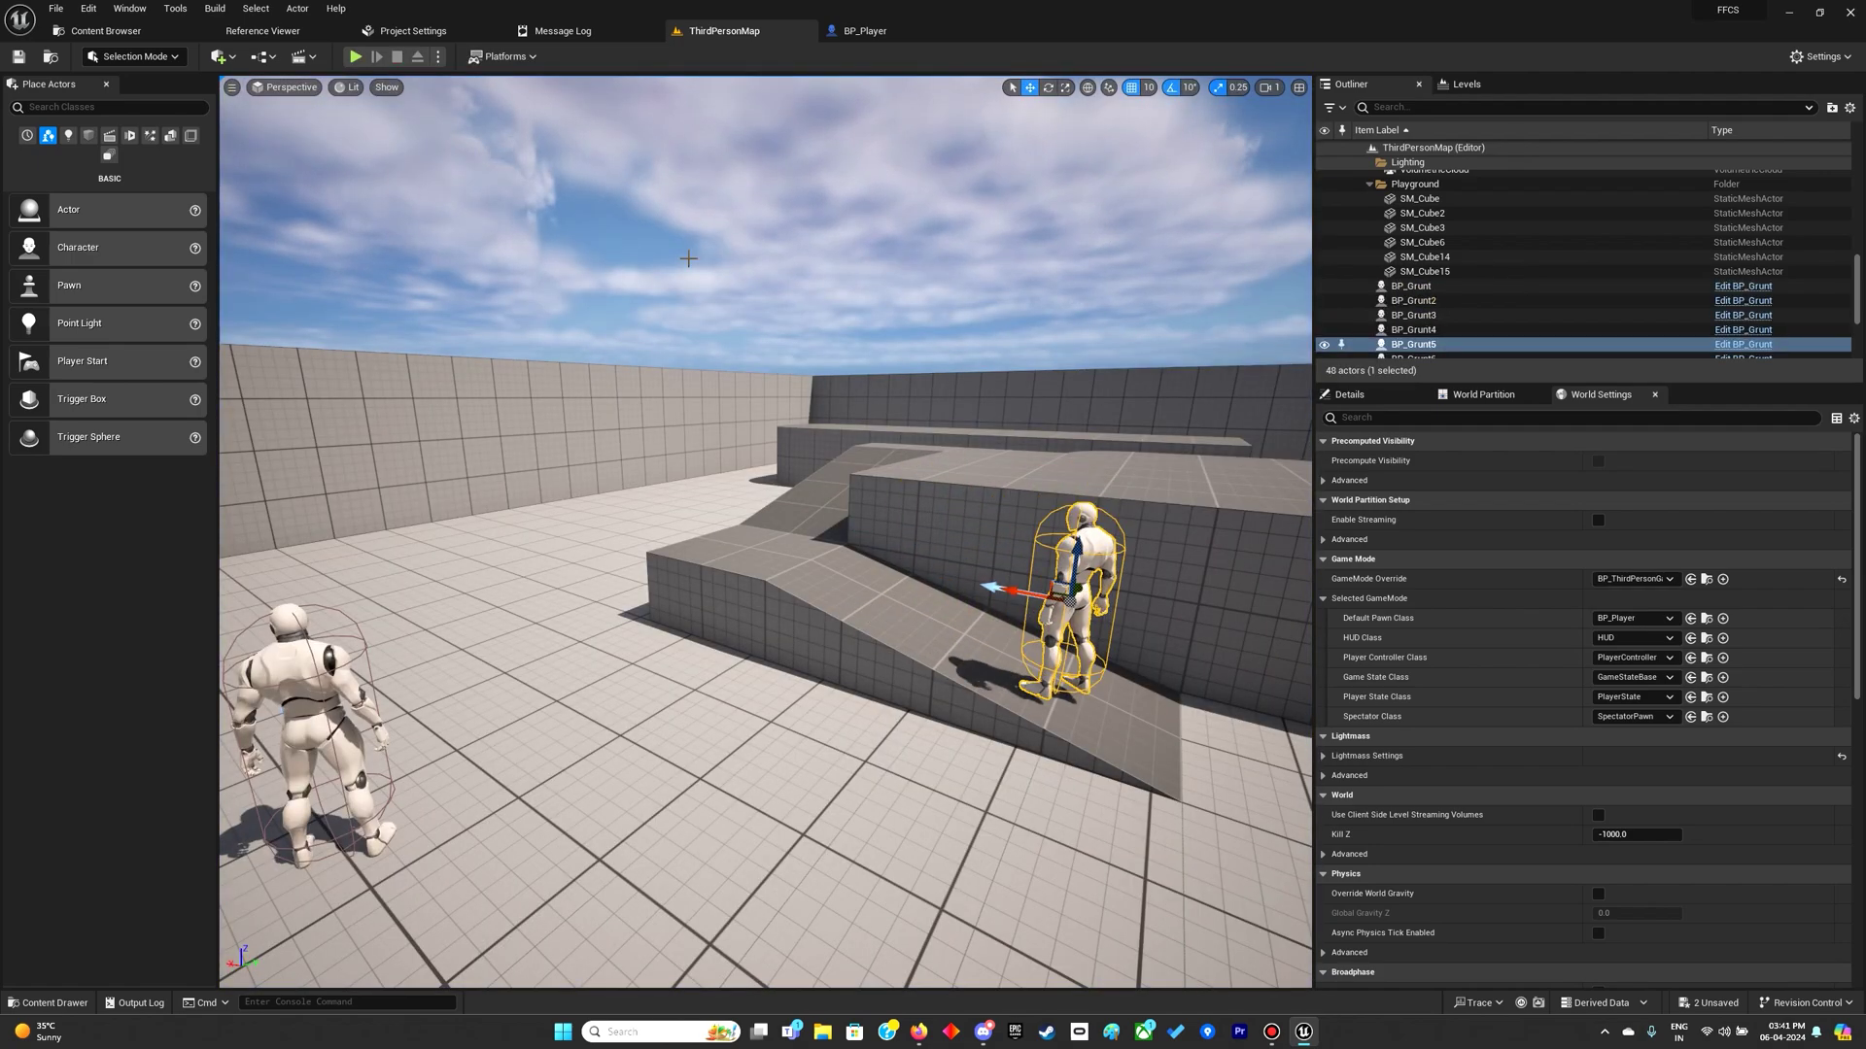
click(355, 55)
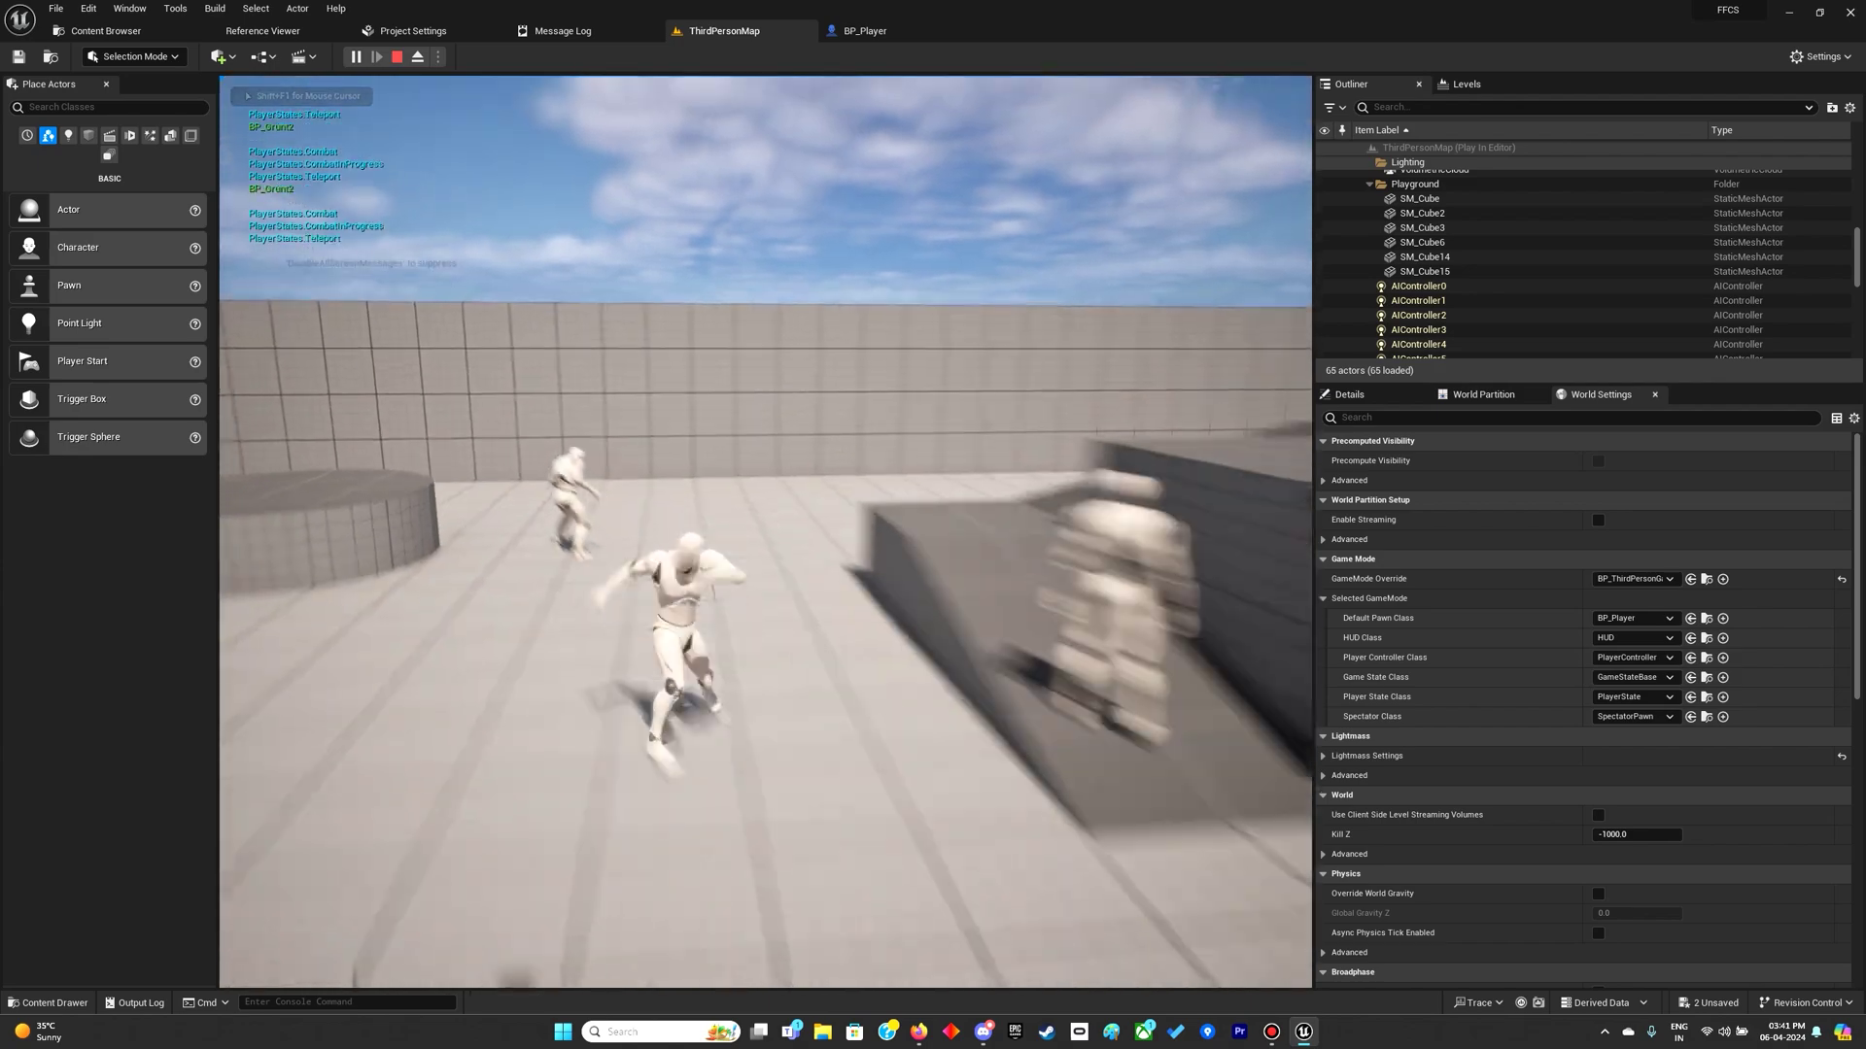
key(Escape)
key(f)
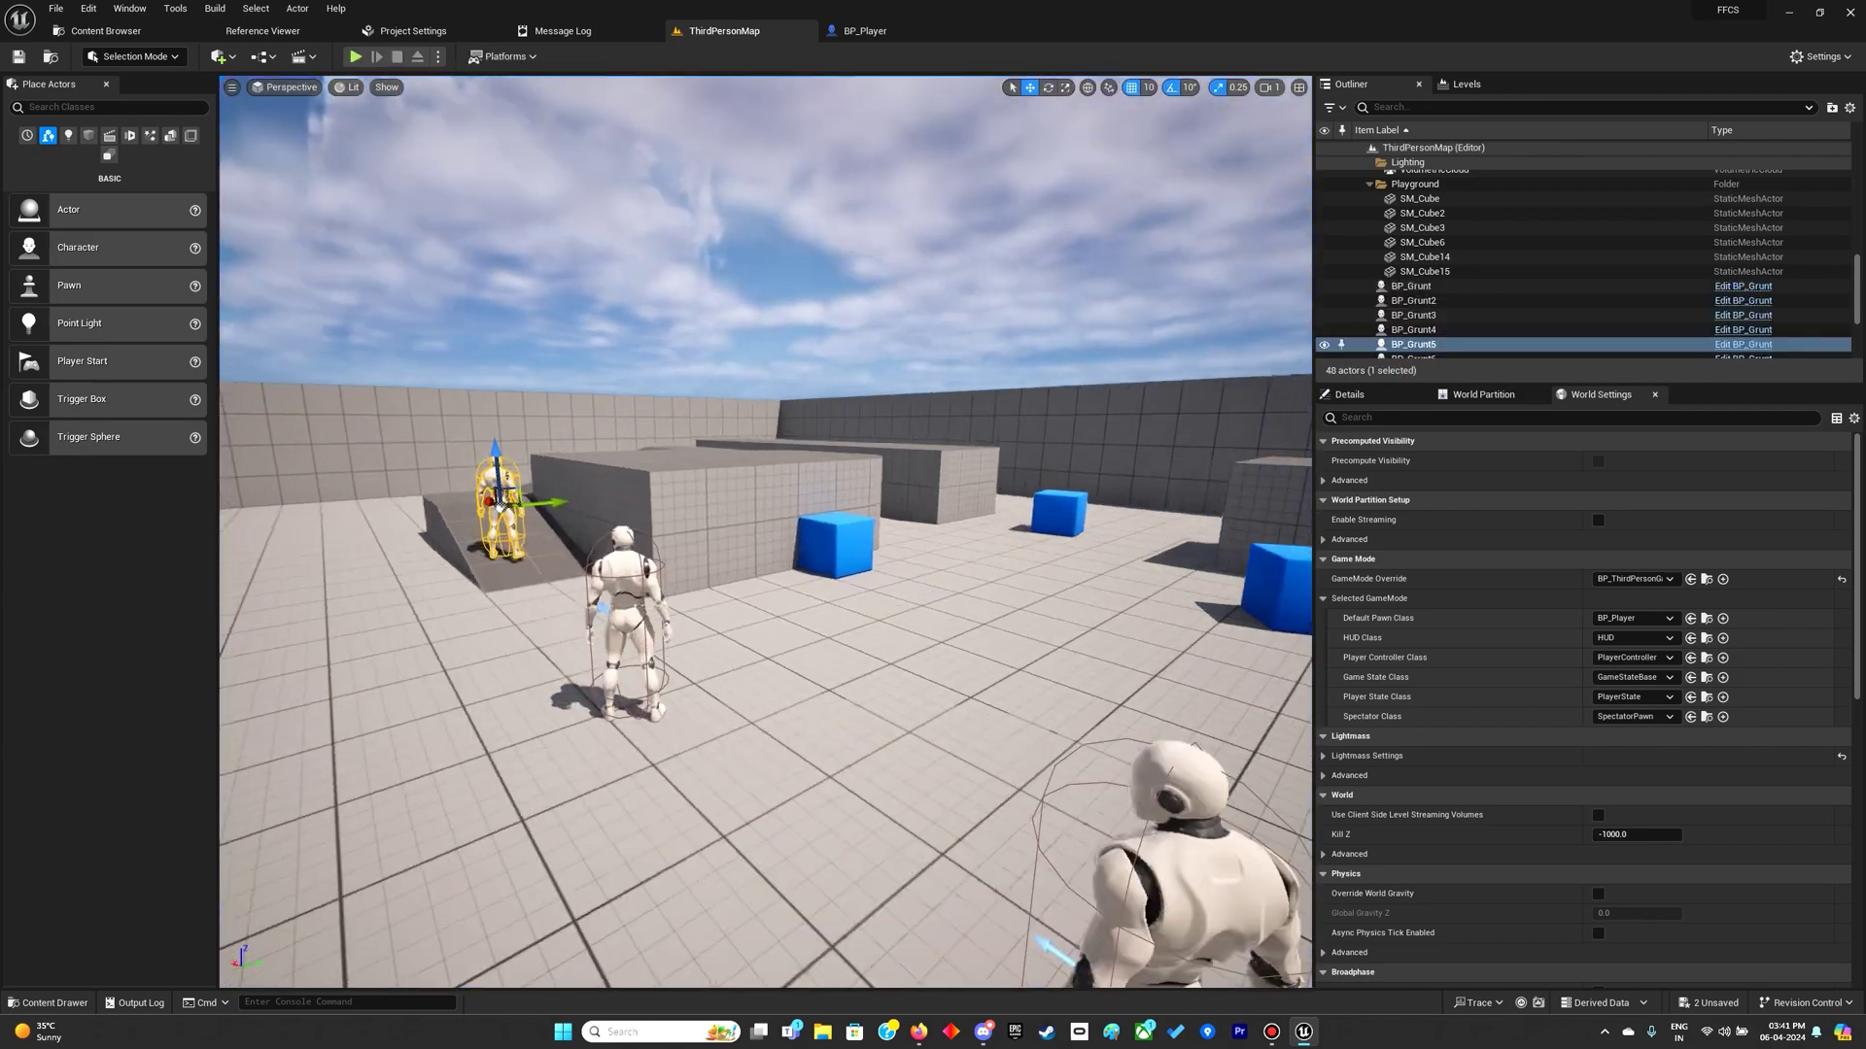
Add a Print String after the trace, fed by the Break Vector Z height.
click(865, 31)
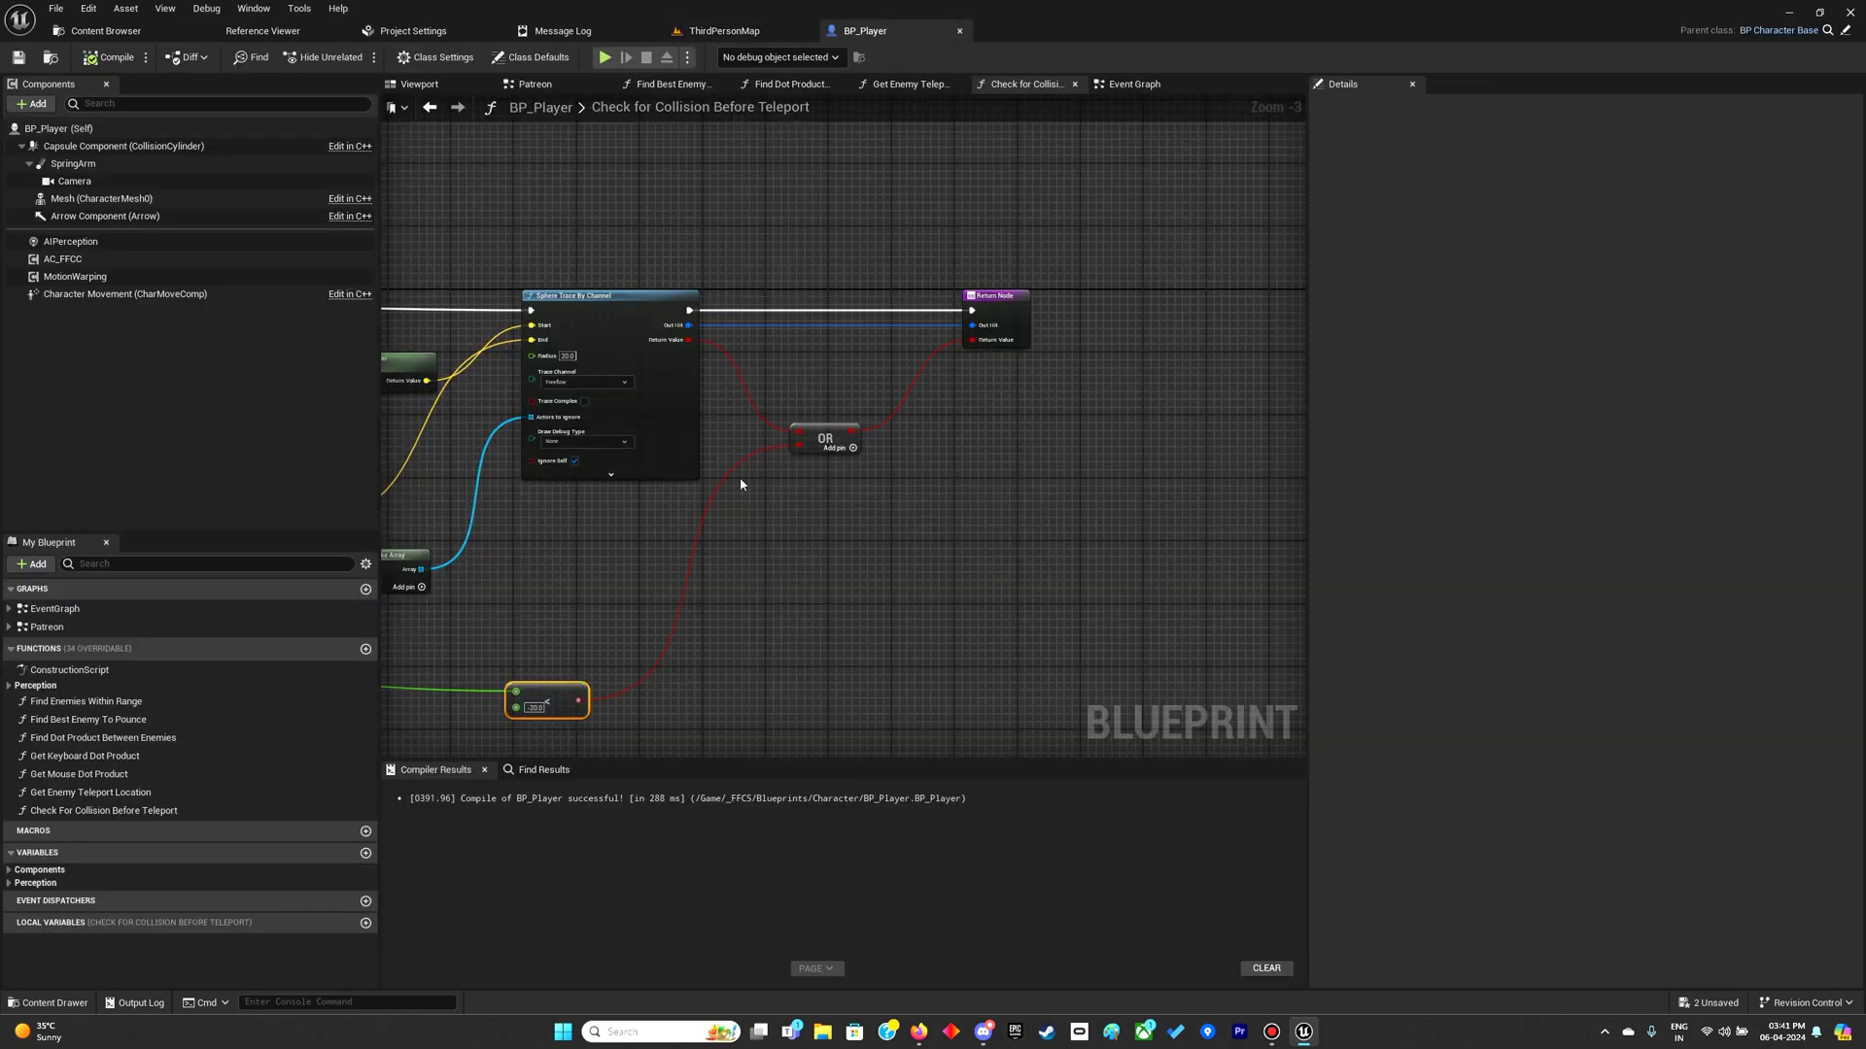
drag(689, 311, 782, 310)
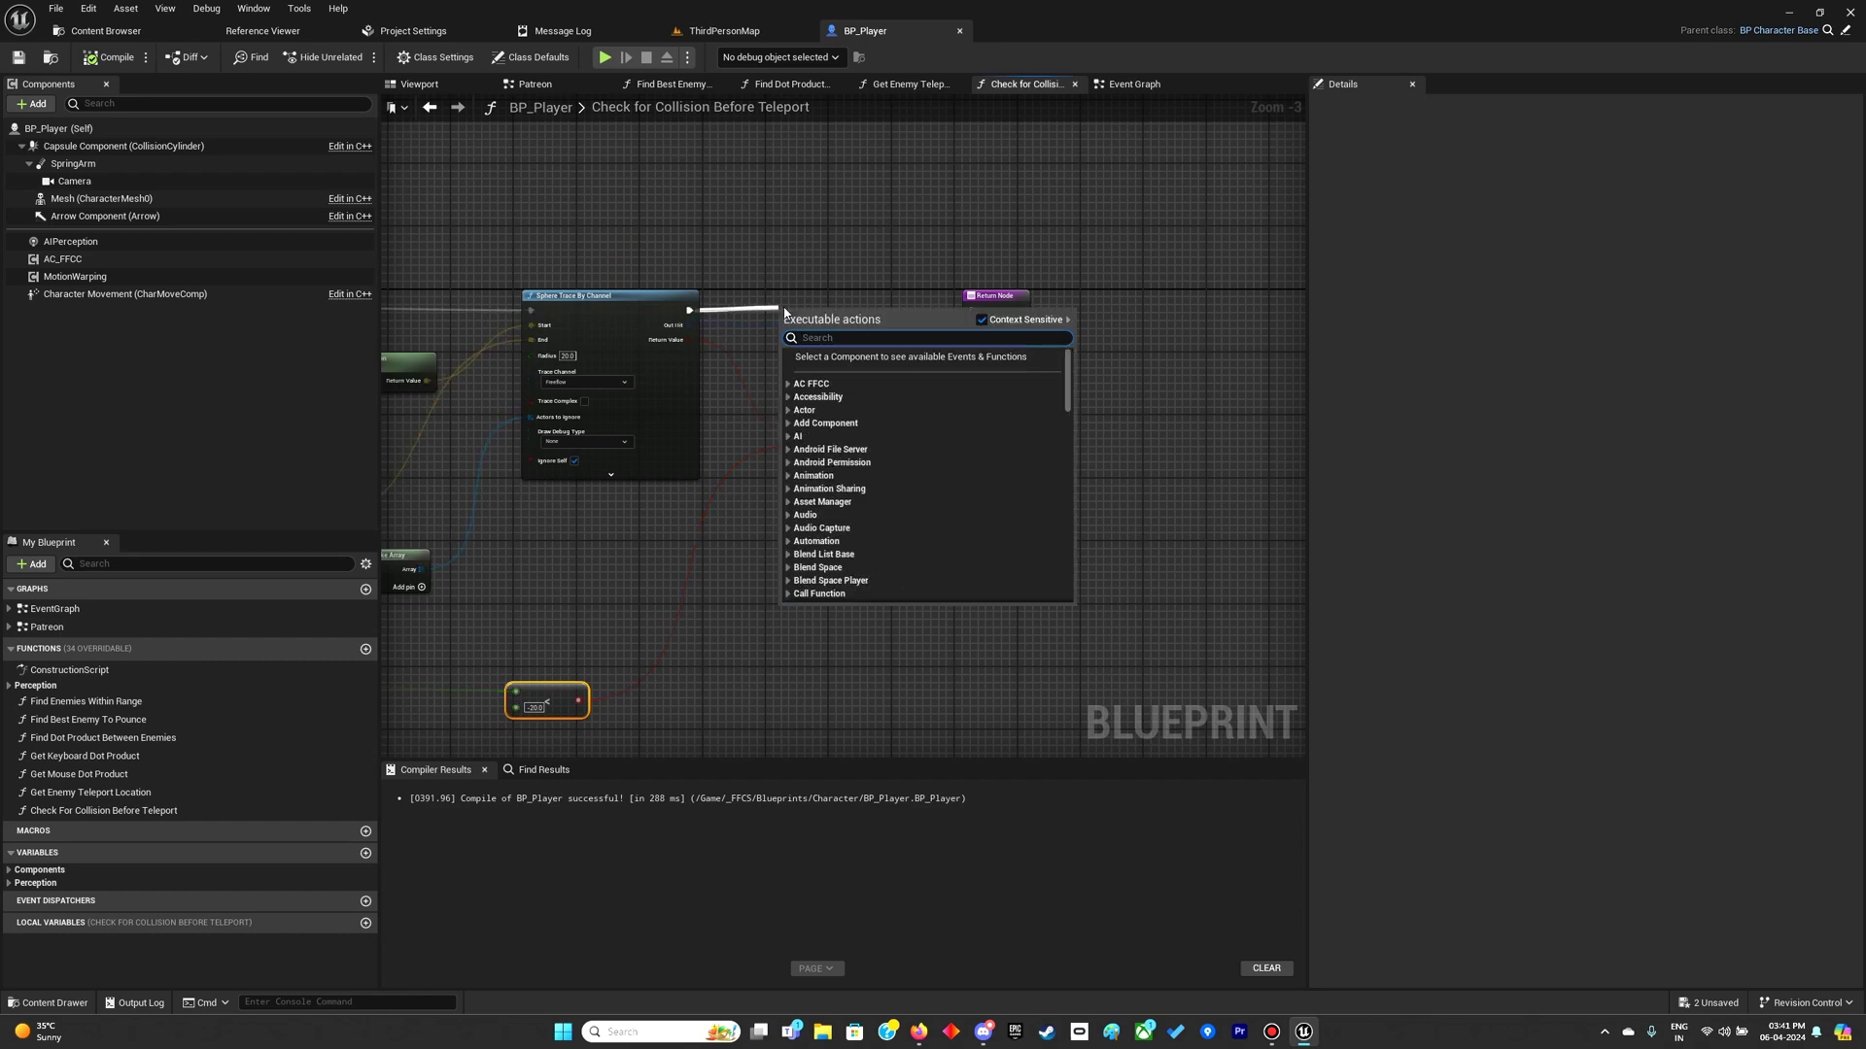
text(print)
key(Return)
right_drag(550, 606, 1031, 528)
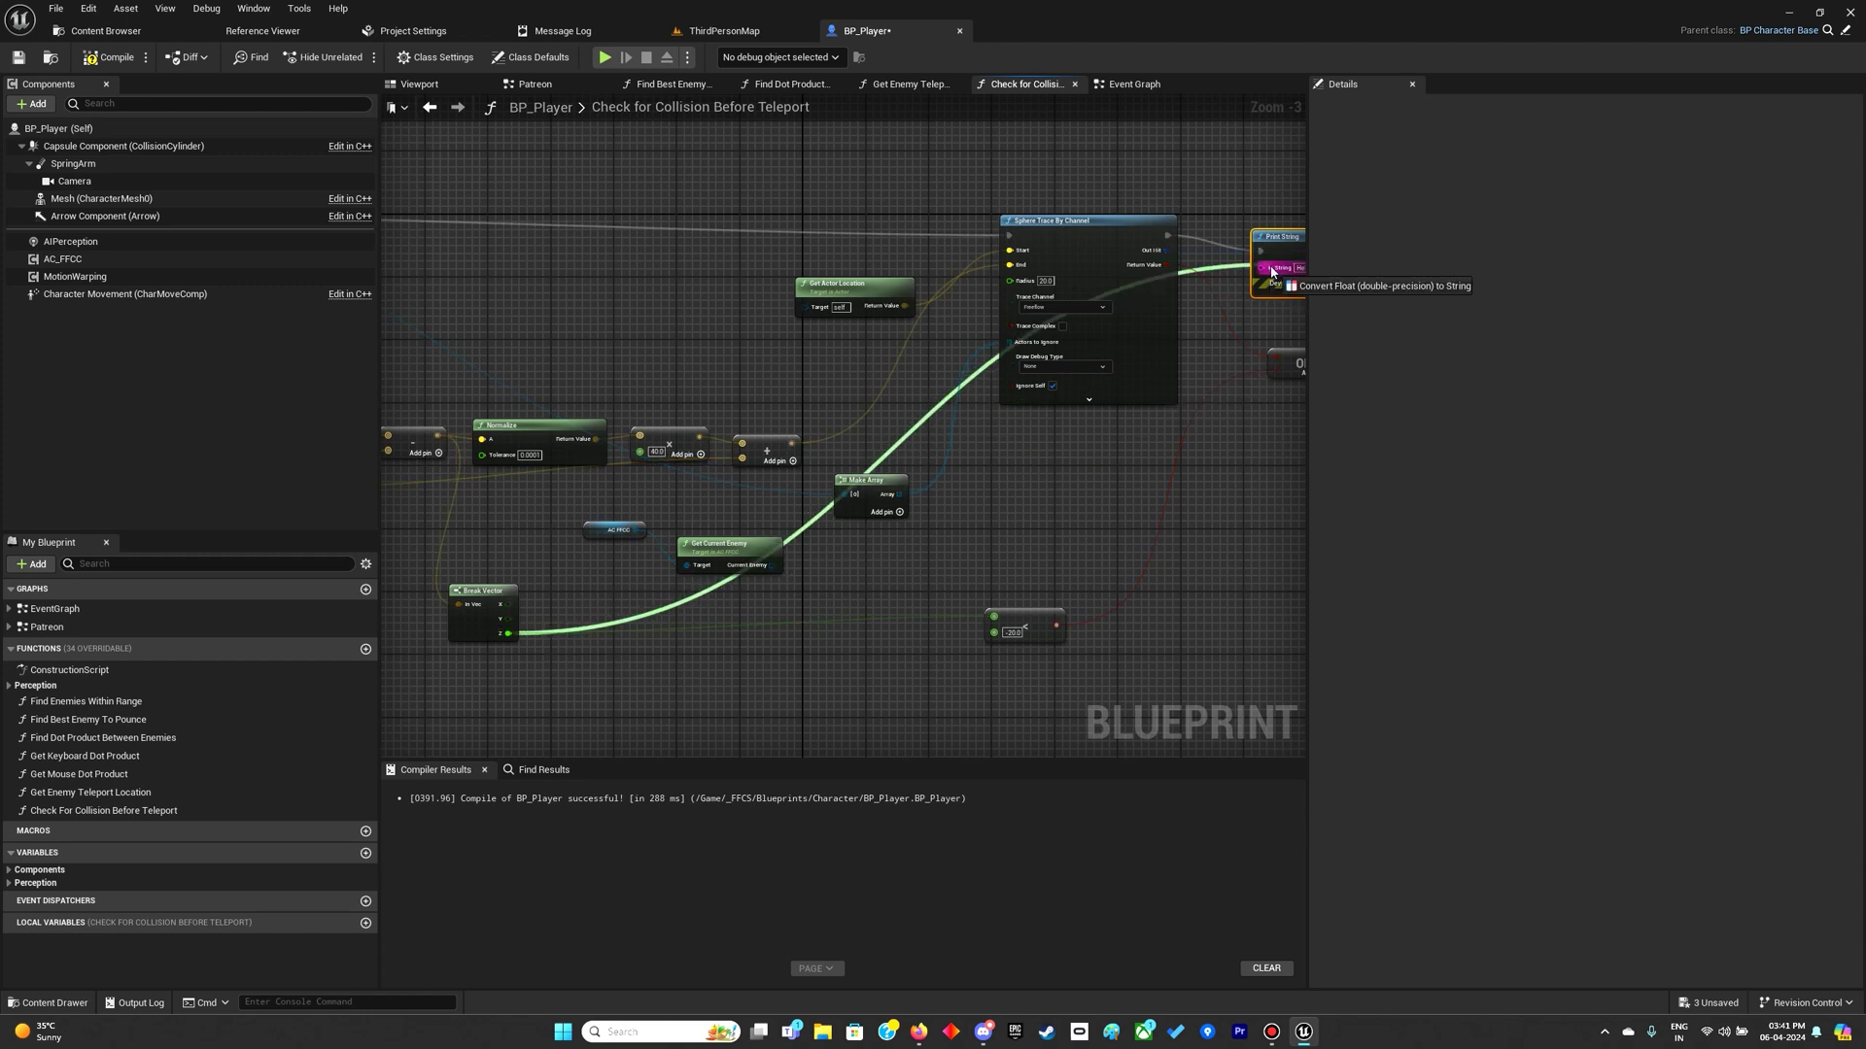
drag(508, 637, 1265, 266)
Play-test with Alt+P, change the Less threshold to -40, and play-test again.
key(alt+p)
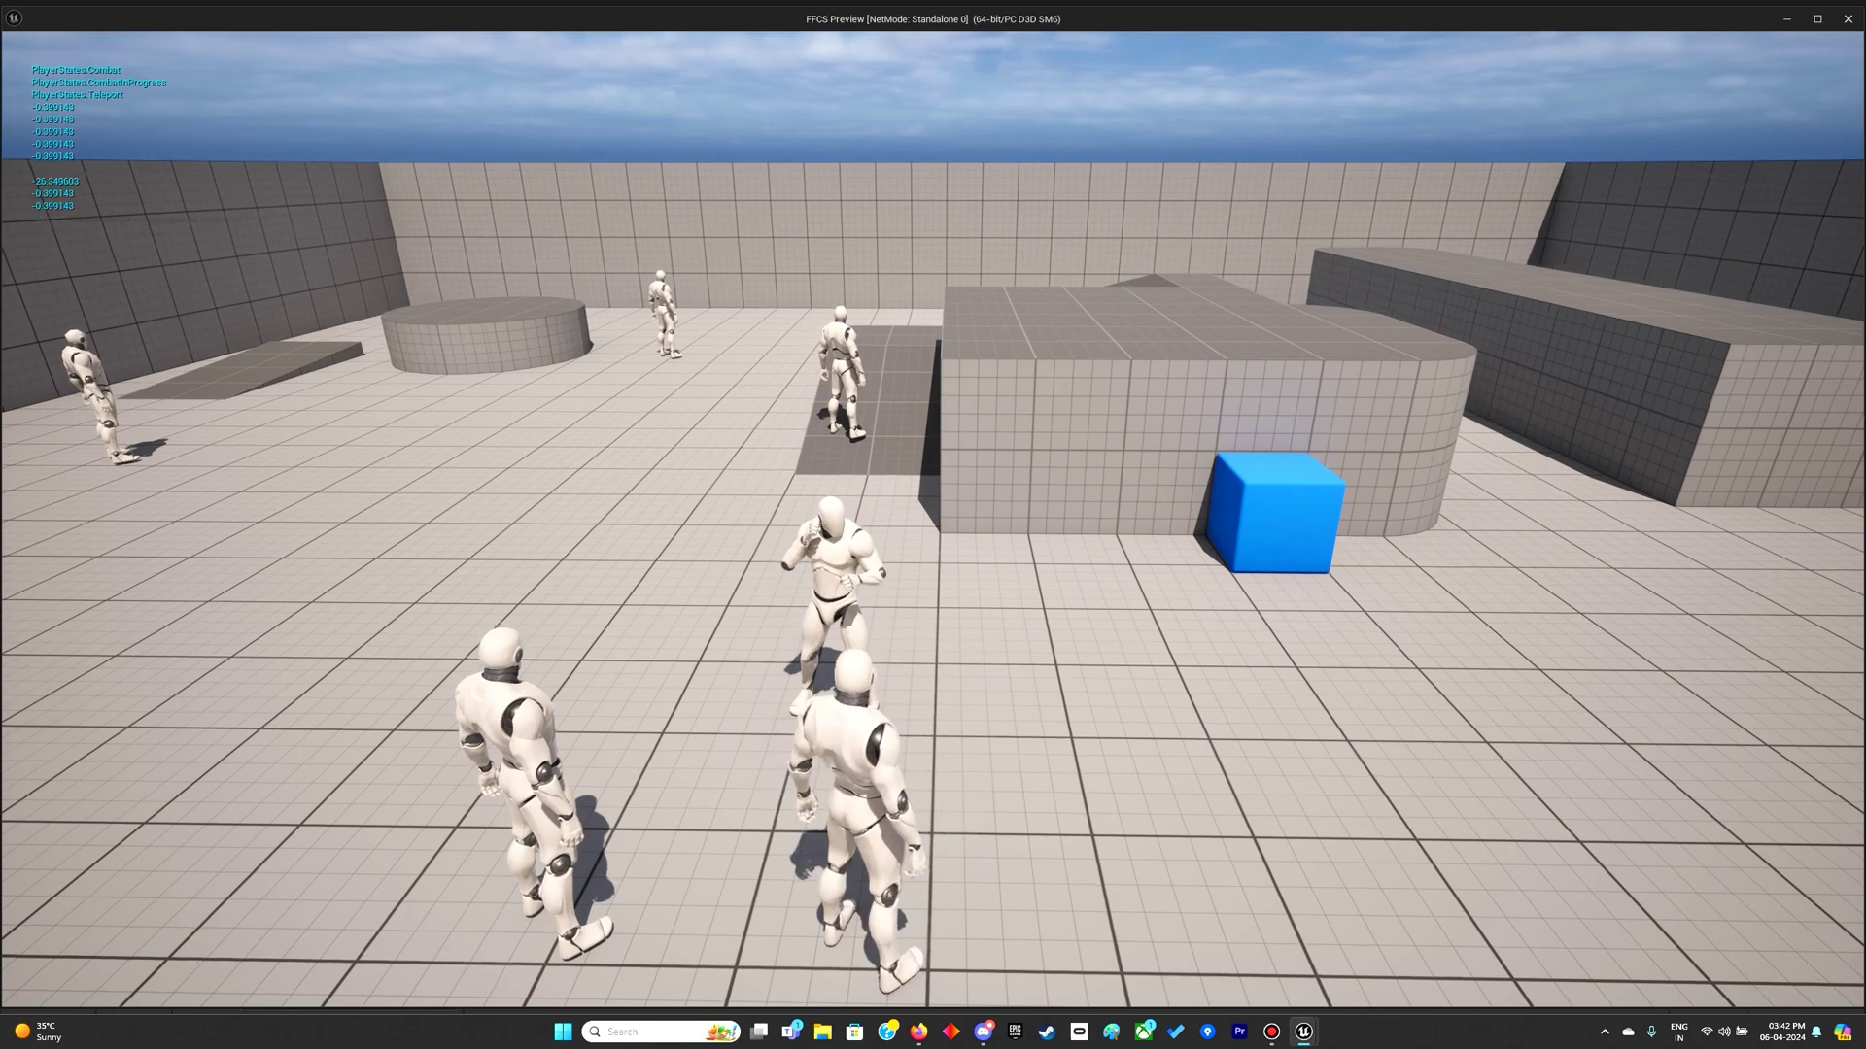
key(Escape)
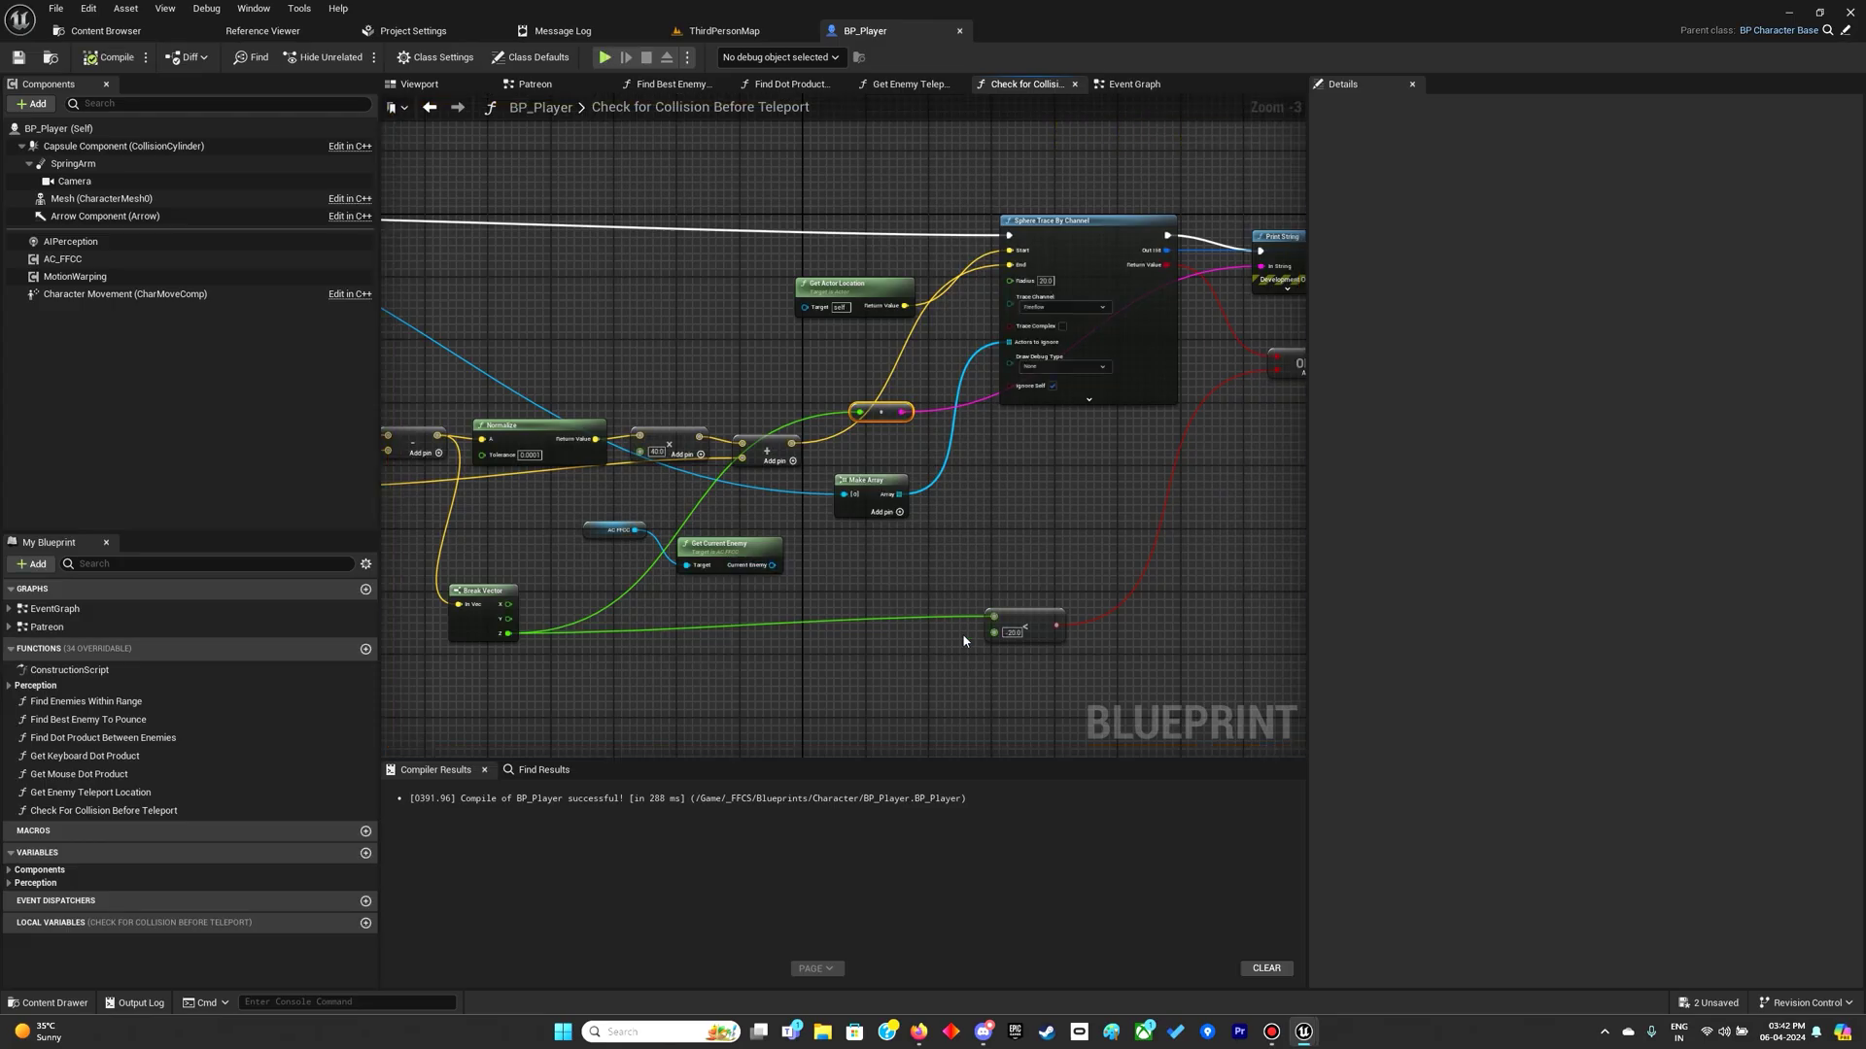
scroll(963, 639, up, 2)
scroll(964, 639, up, 2)
text(-40)
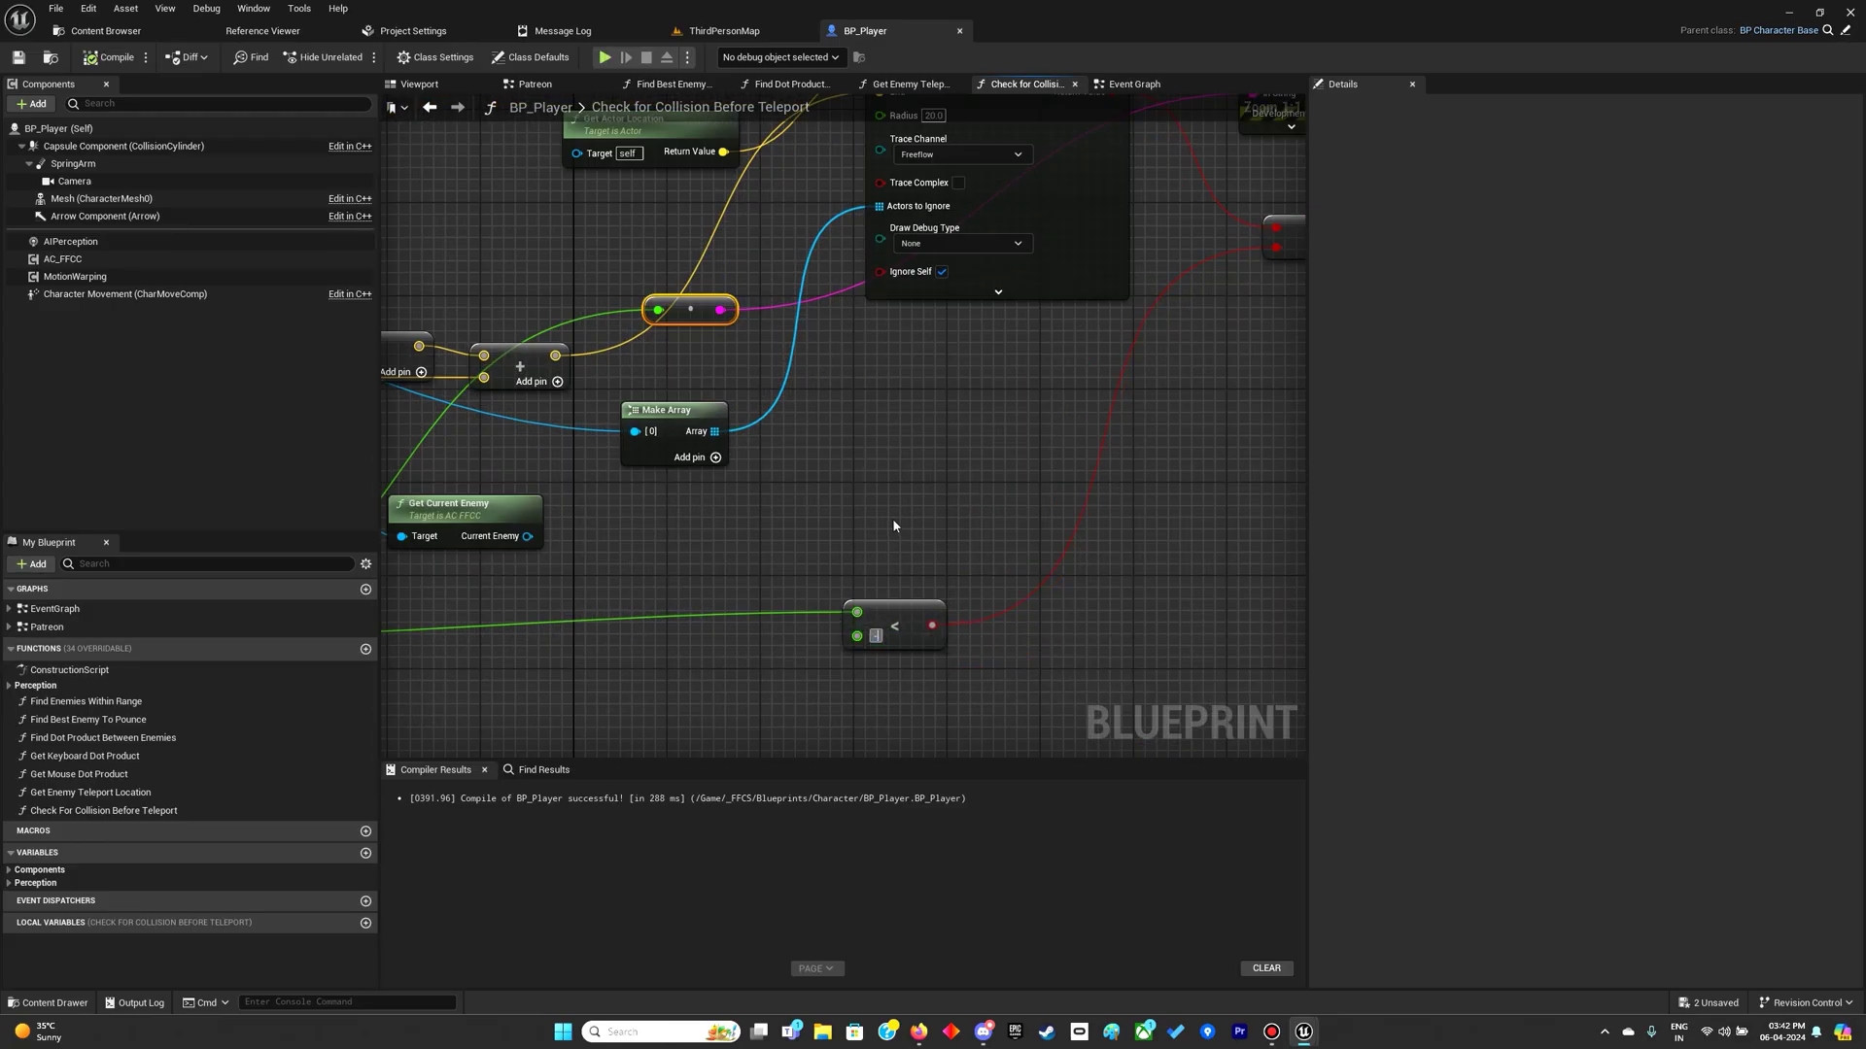
key(Return)
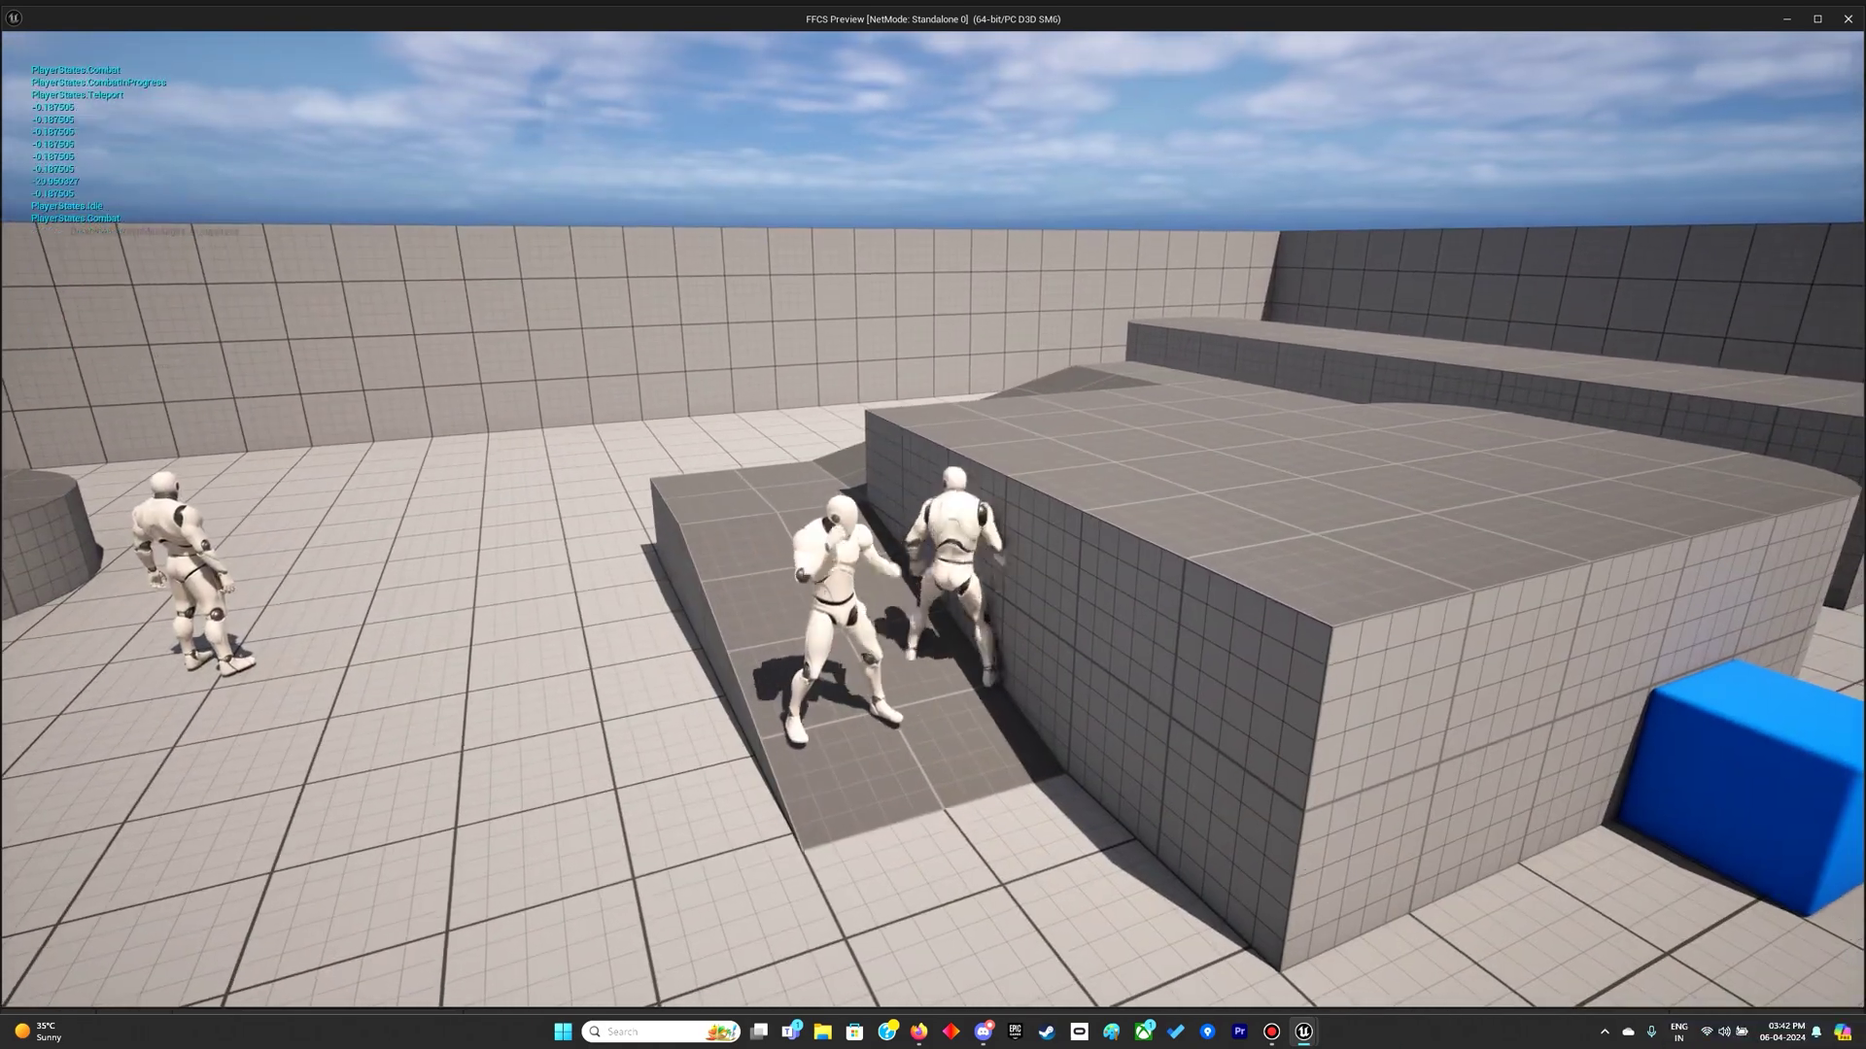
key(Escape)
scroll(807, 633, down, 1)
Check the trace-to-Return Node wiring without the print, then switch to the ThirdPersonMap tab.
right_drag(808, 632, 786, 628)
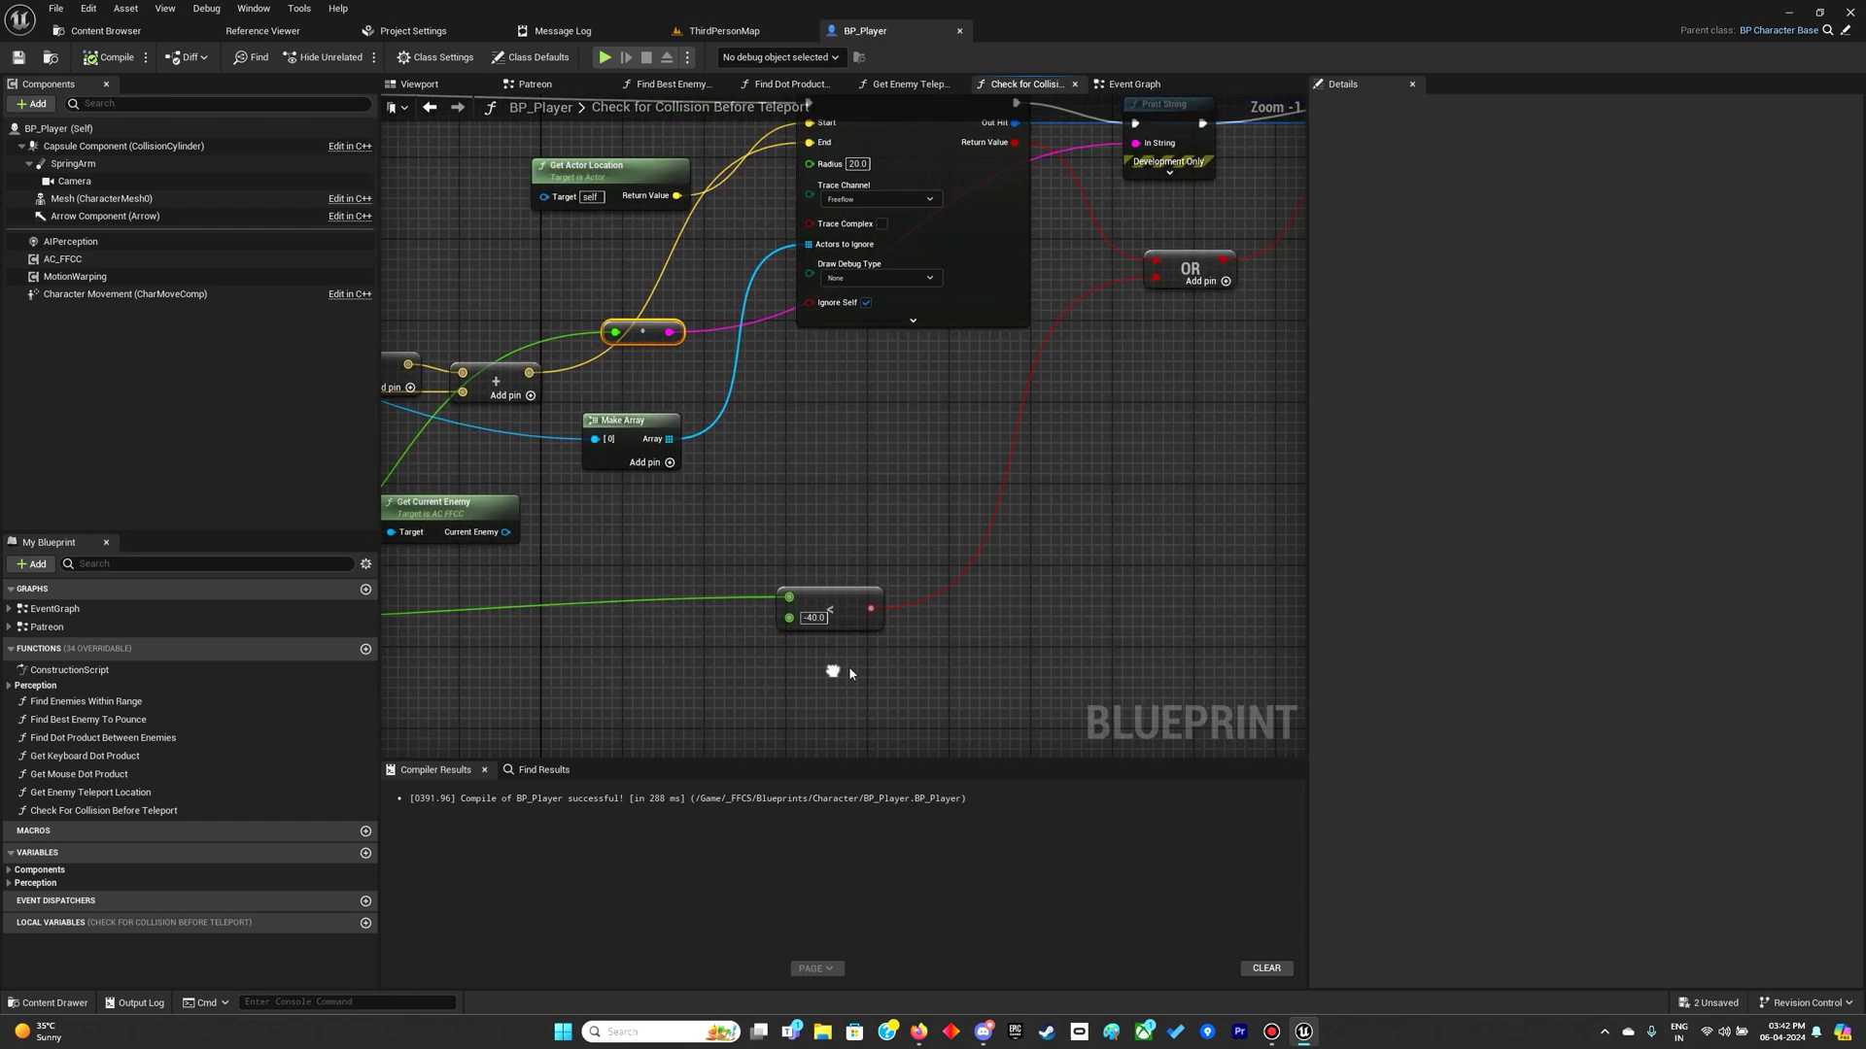
click(869, 484)
scroll(870, 484, down, 3)
right_drag(933, 555, 798, 448)
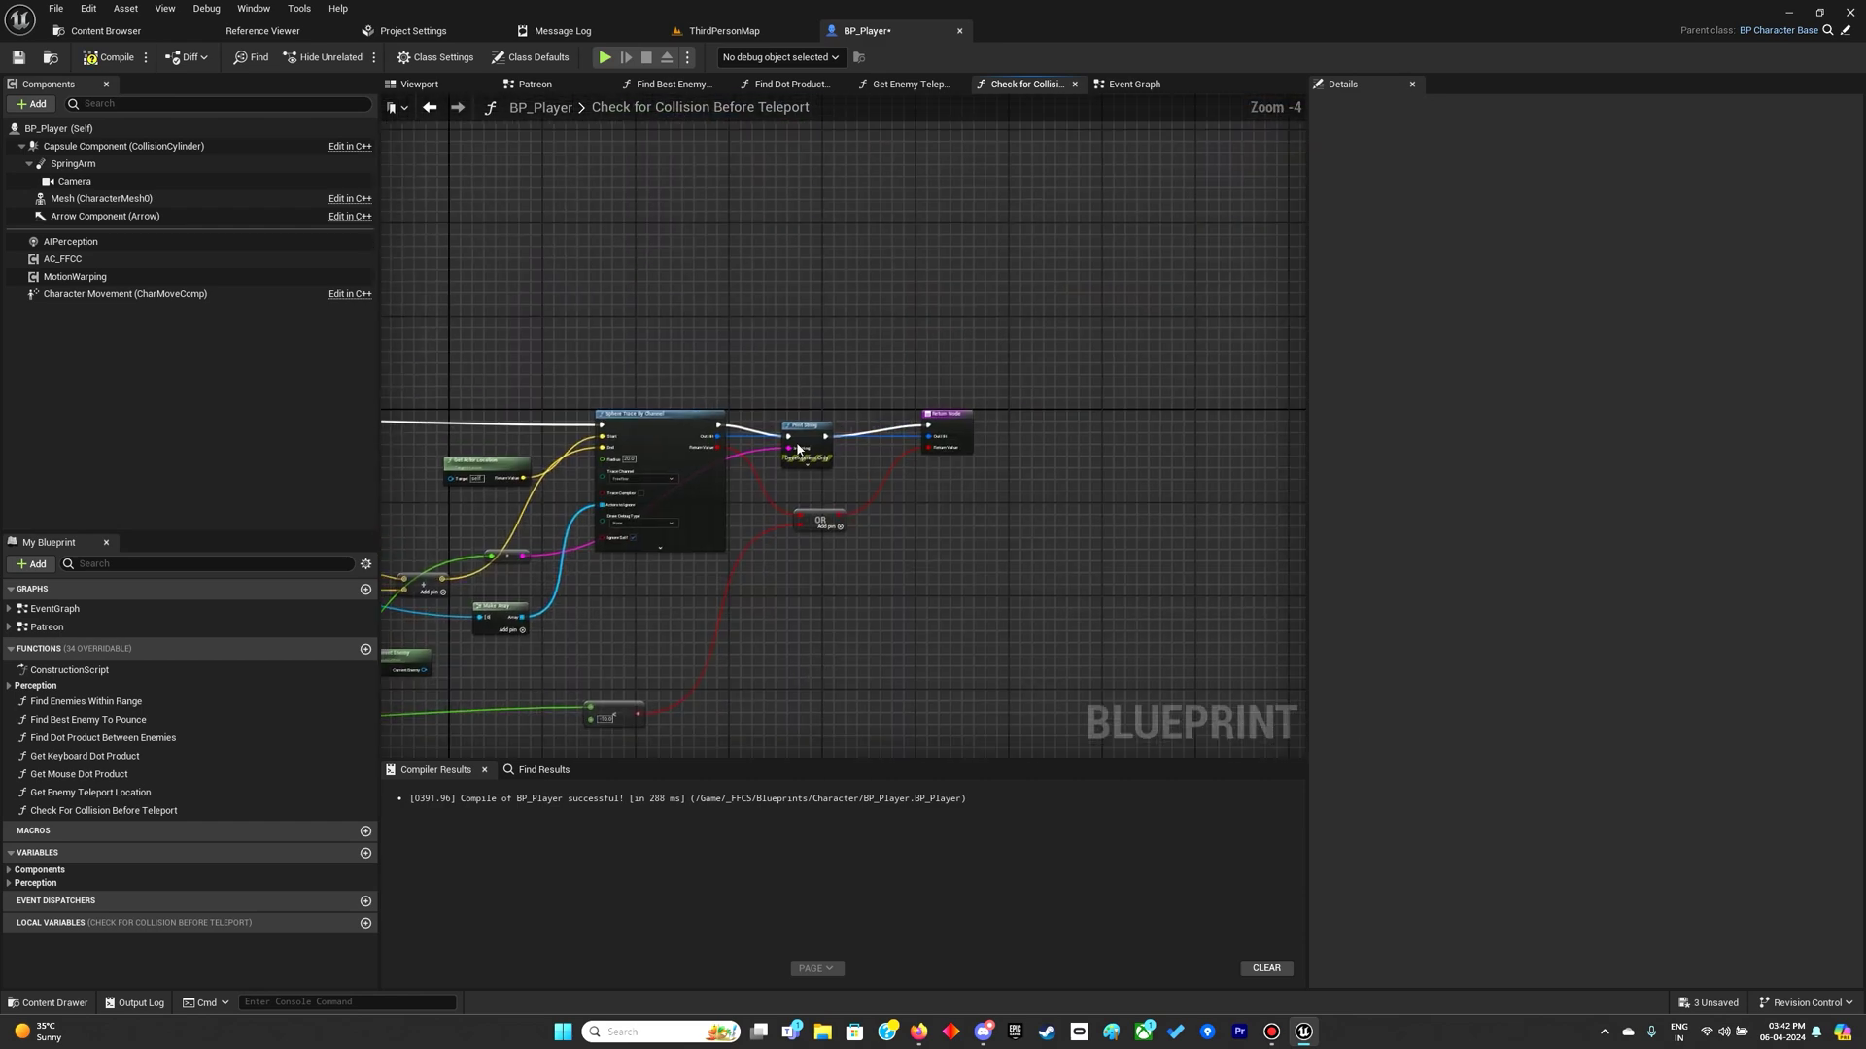
scroll(750, 449, up, 2)
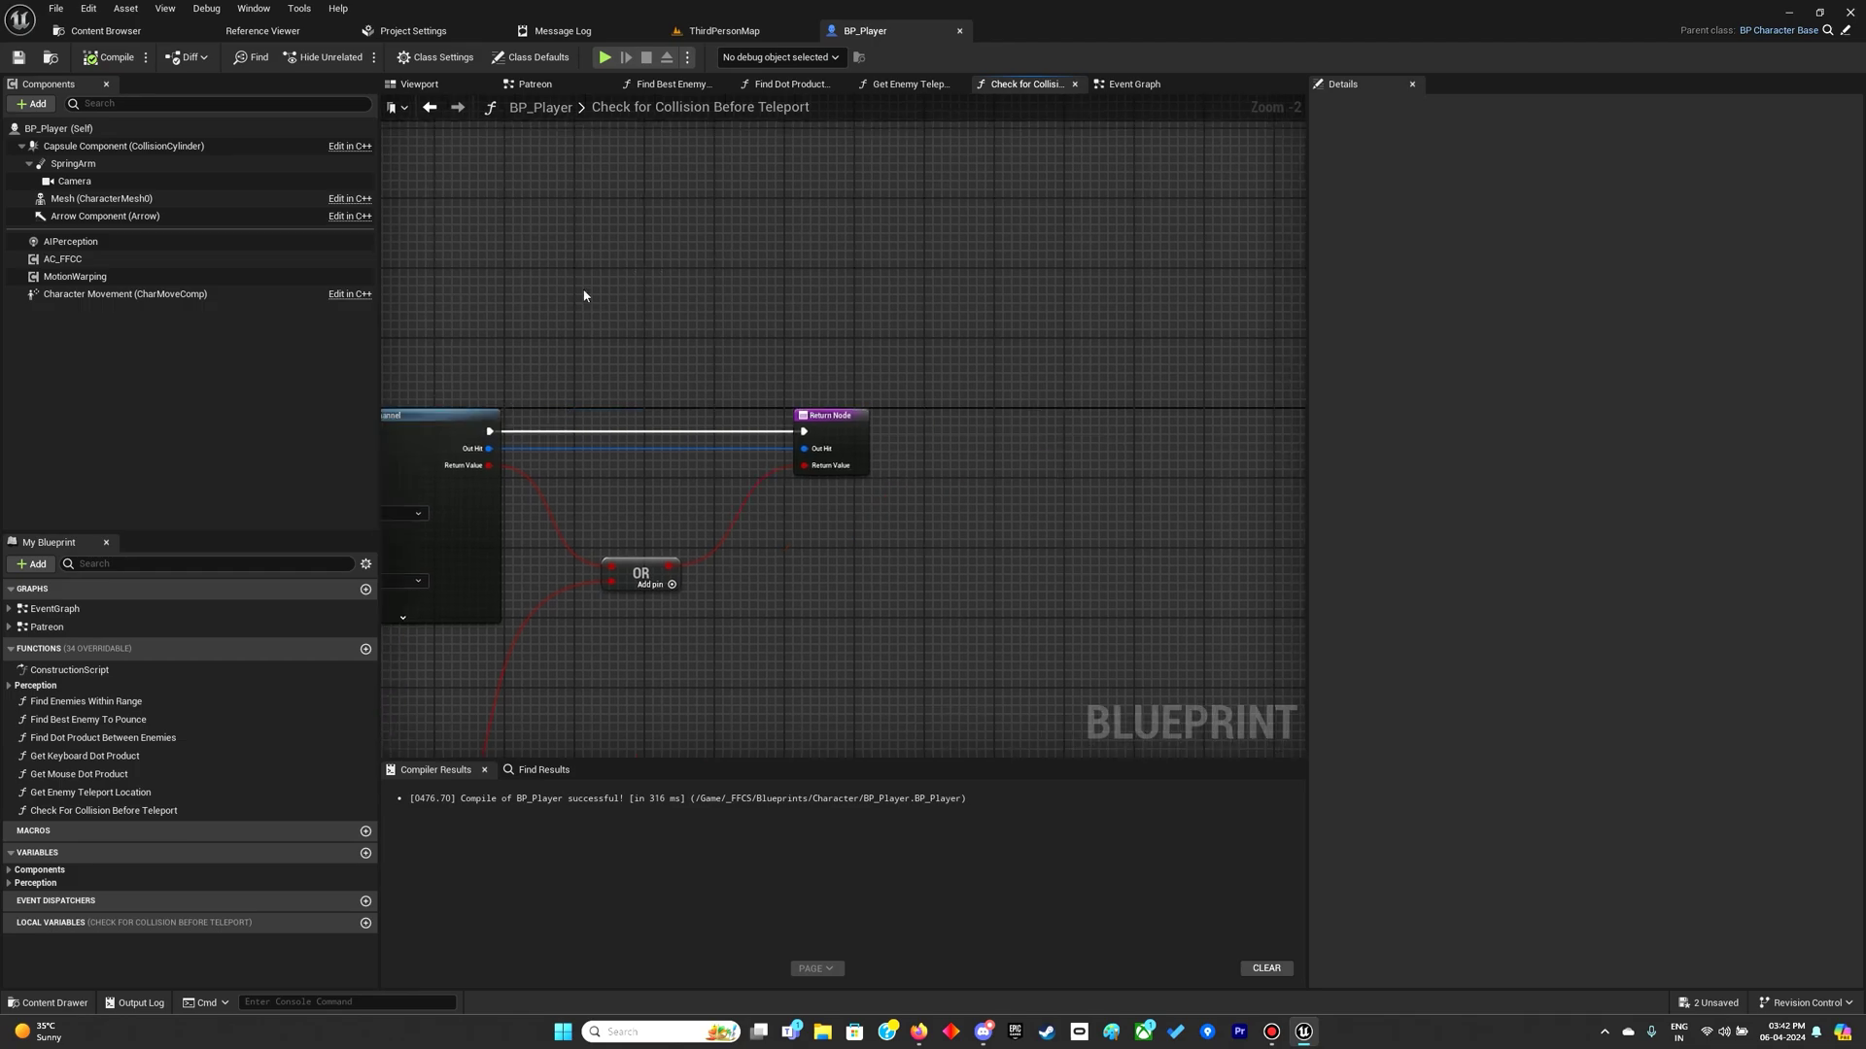
scroll(801, 282, down, 2)
click(724, 32)
Move BP_Grunt5 and a grunt by the ramp out onto open floor.
mouse_move(765, 533)
right_down()
mouse_move(875, 532)
mouse_move(540, 644)
right_up()
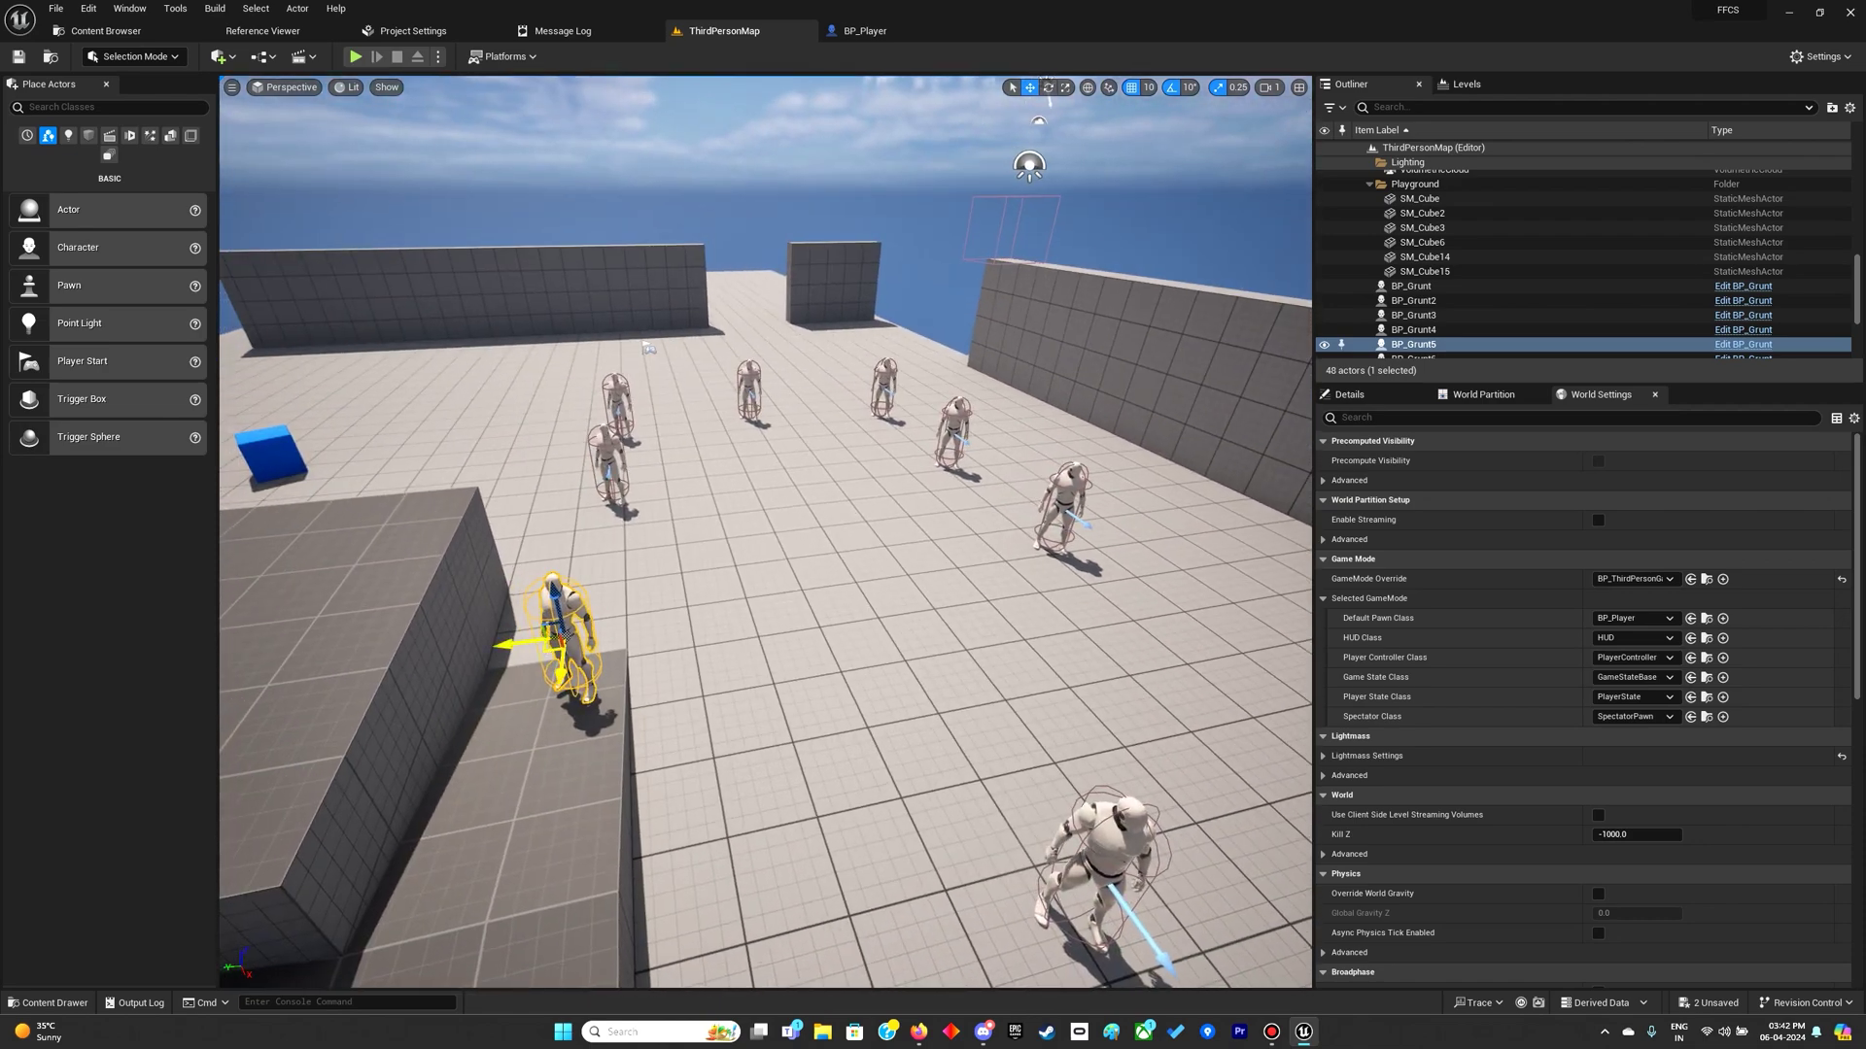
drag(554, 641, 612, 518)
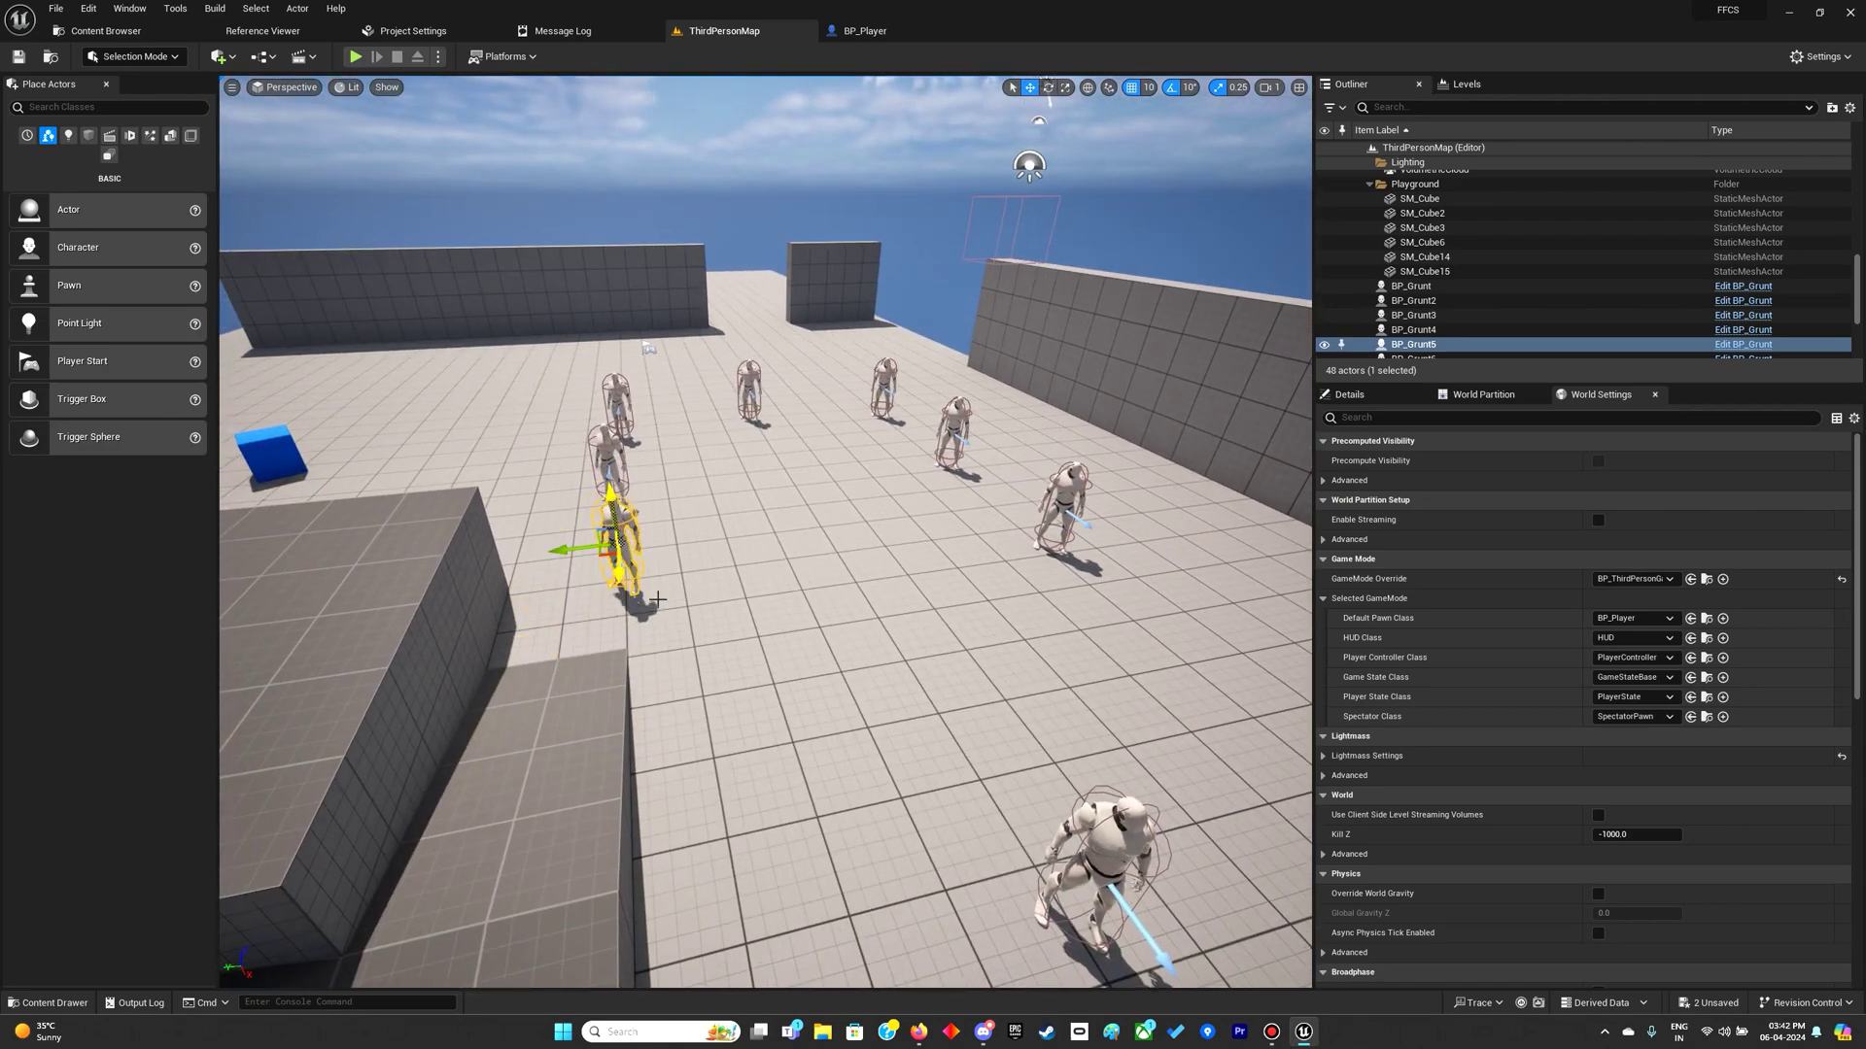
right_drag(612, 517, 746, 557)
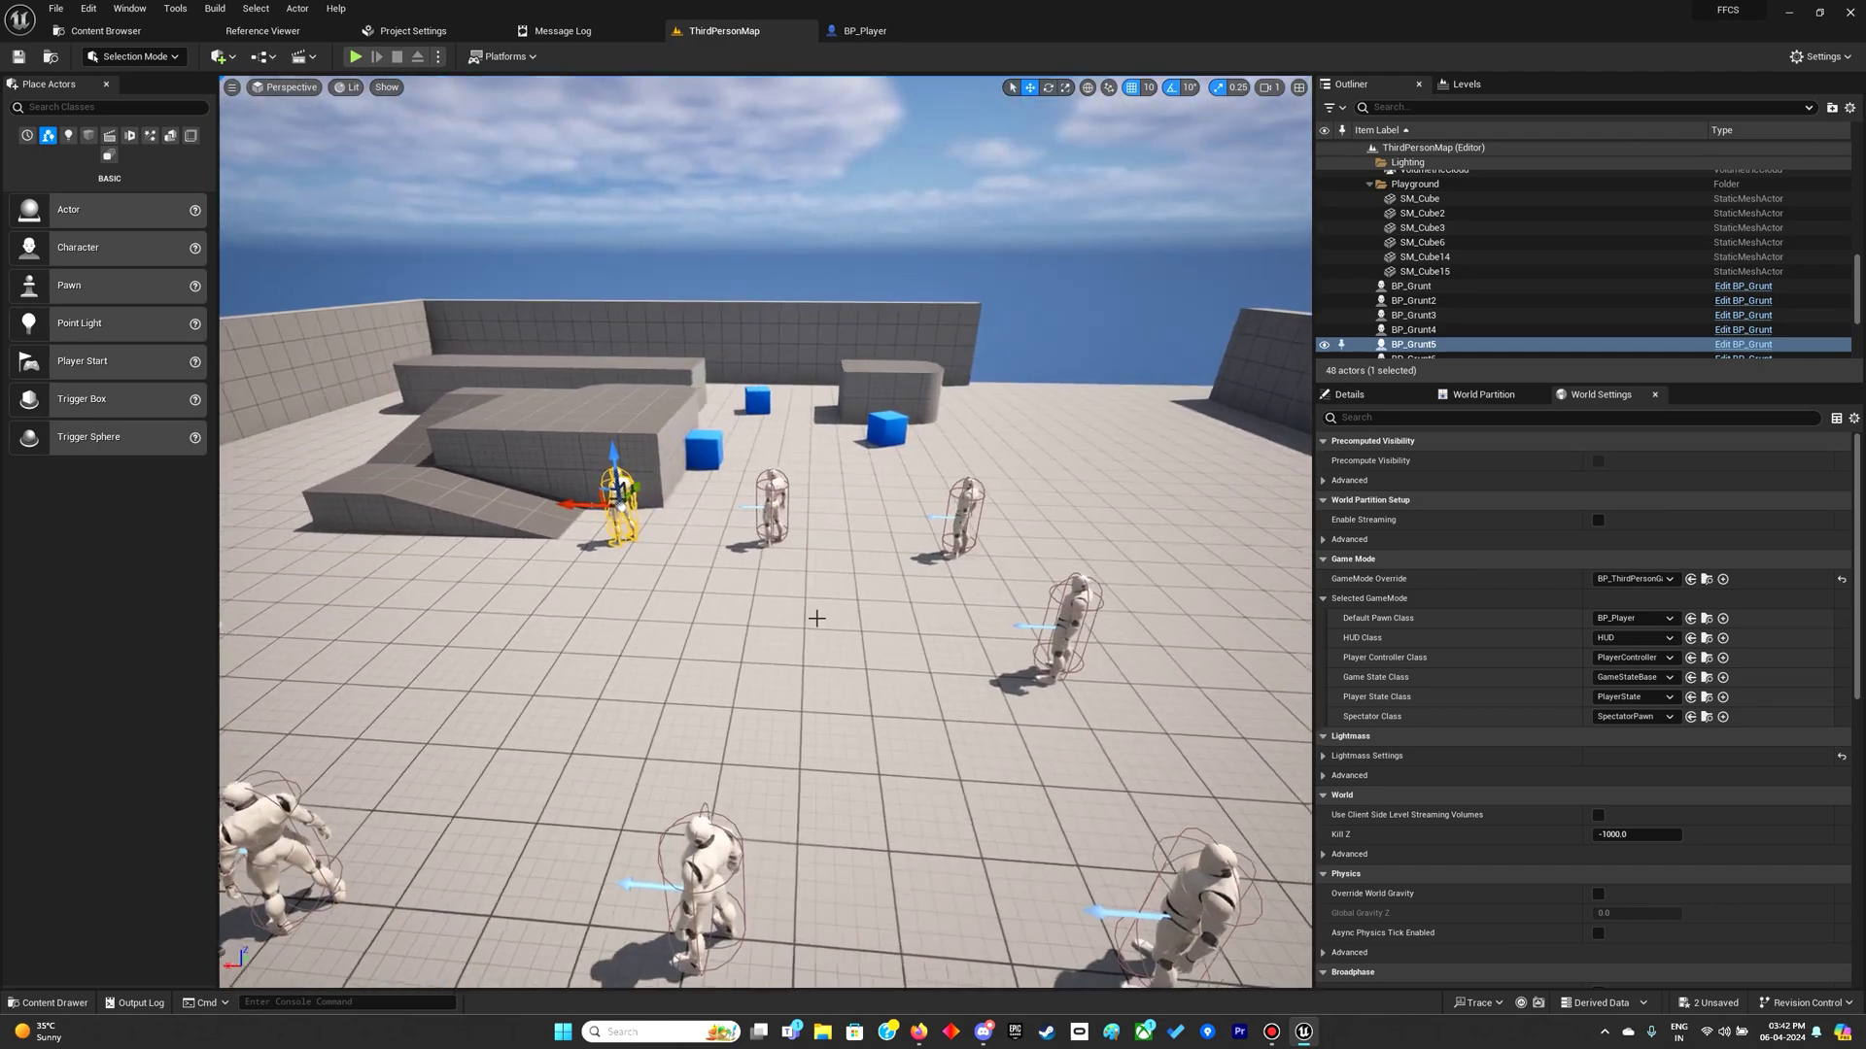
click(614, 474)
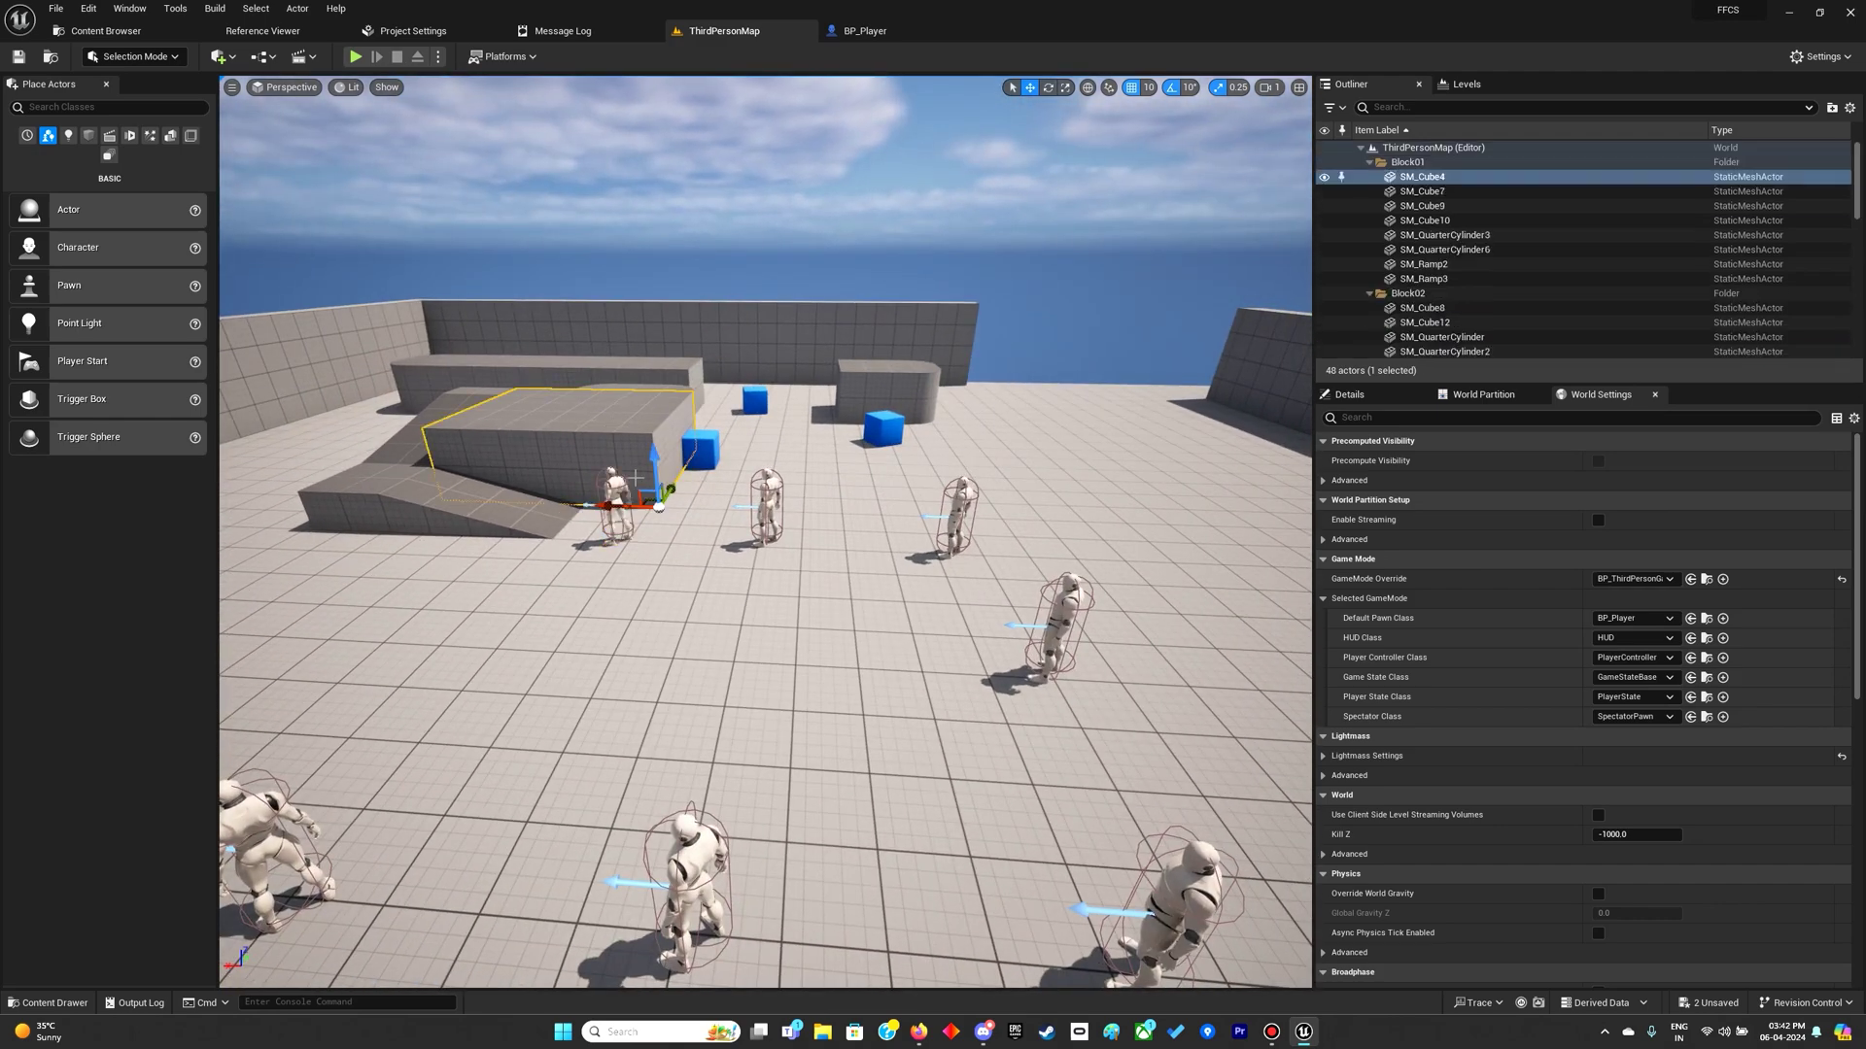
right_drag(656, 496, 554, 525)
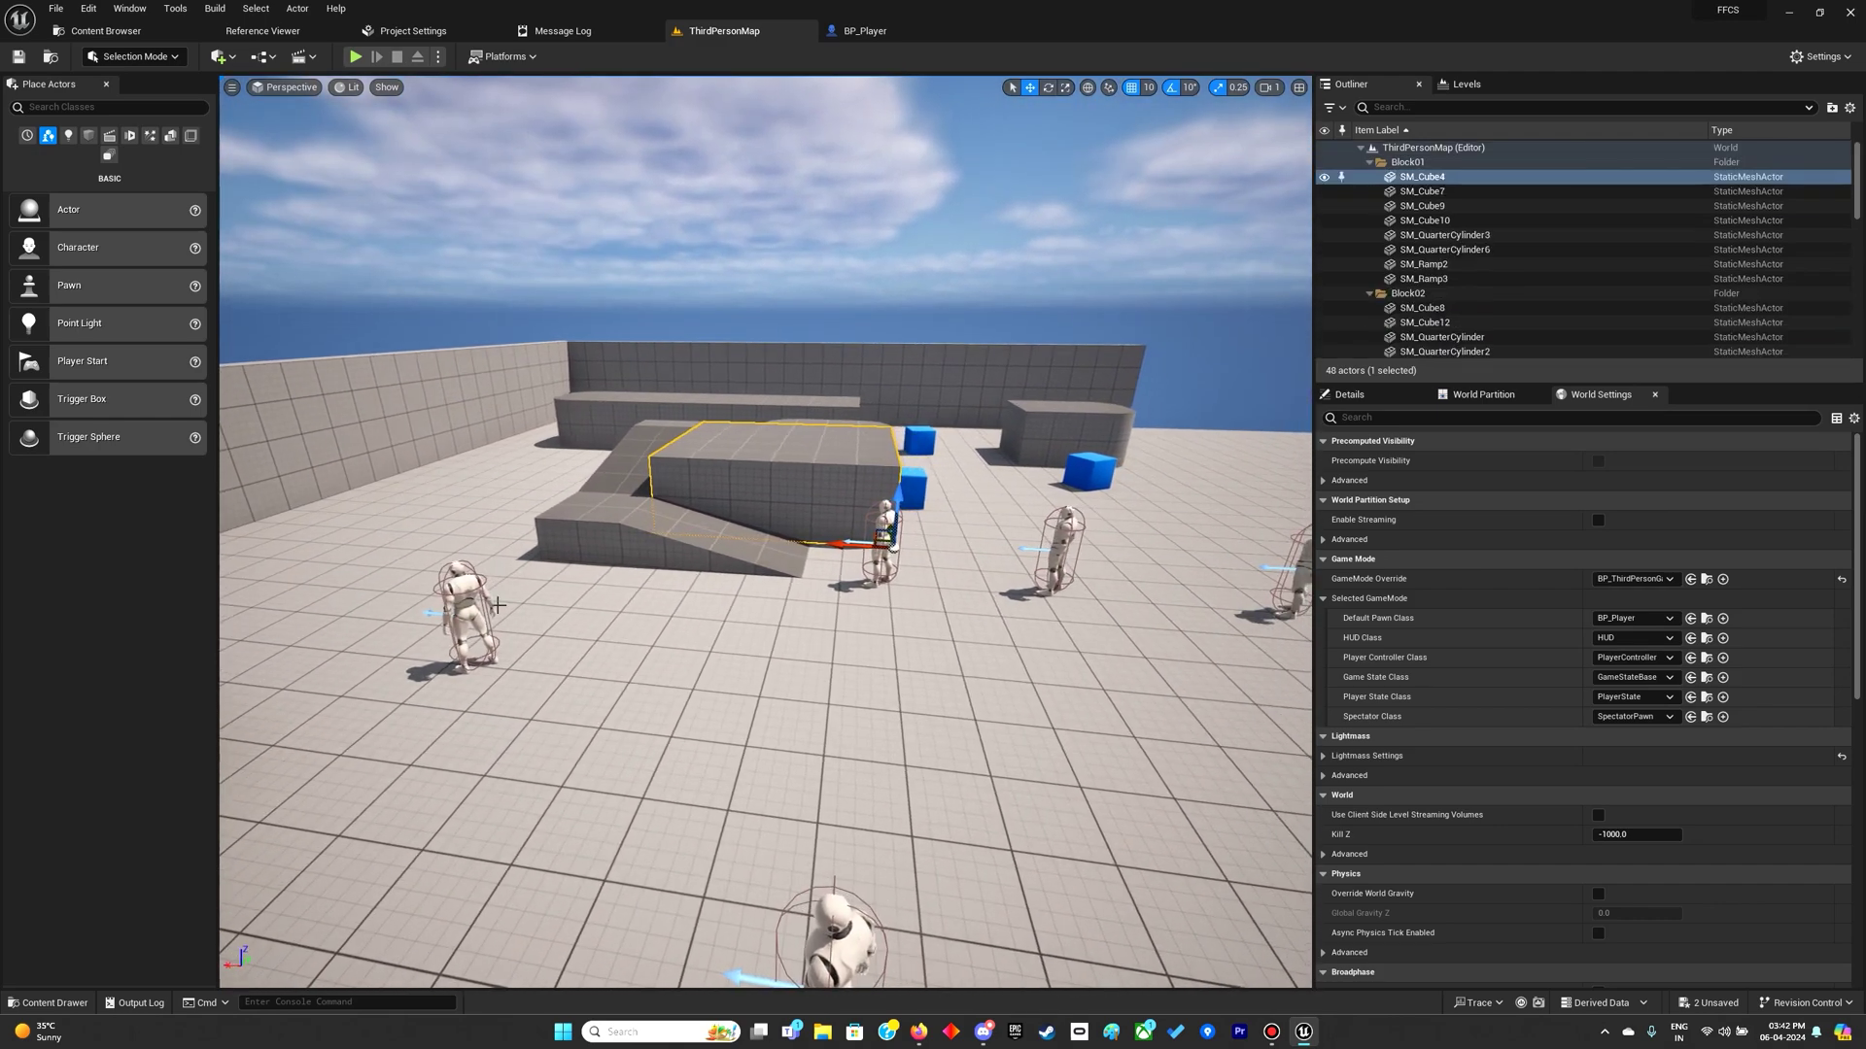
click(467, 612)
drag(577, 648, 815, 691)
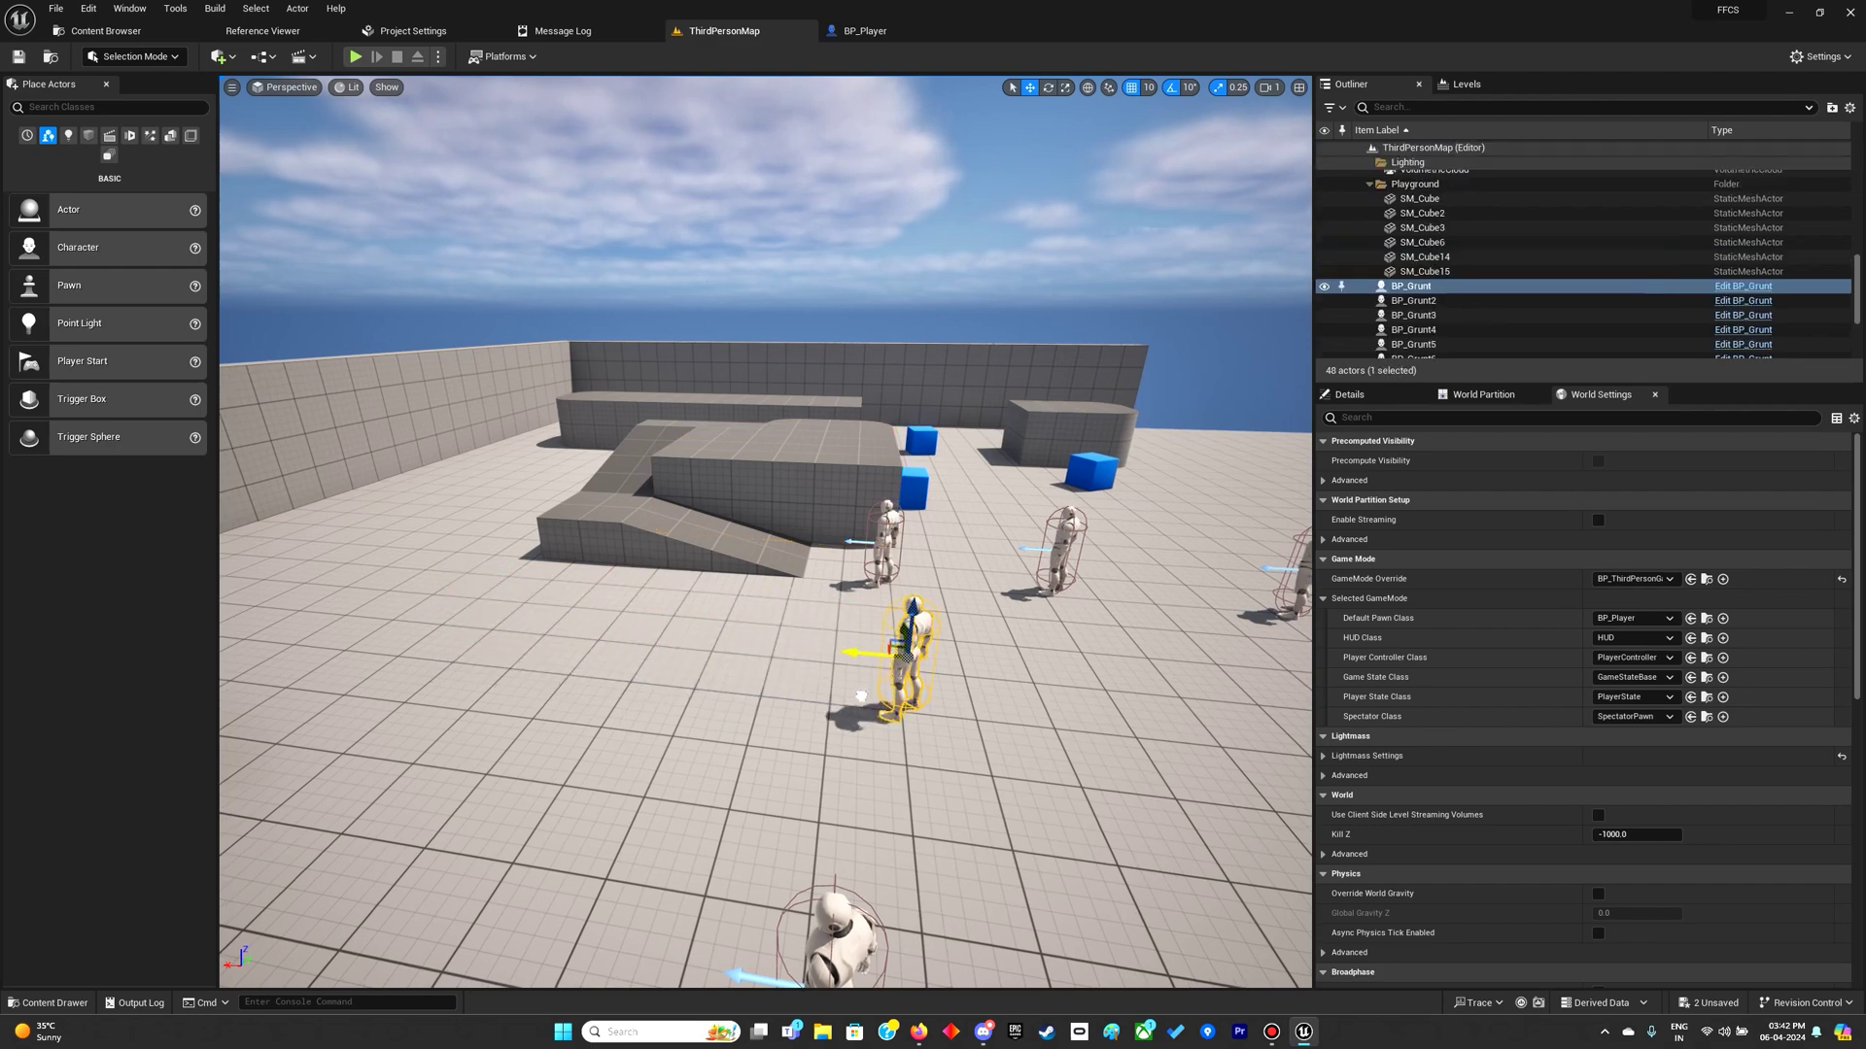
Select the grunt by the ramp and the lower grunt.
right_drag(903, 781, 730, 656)
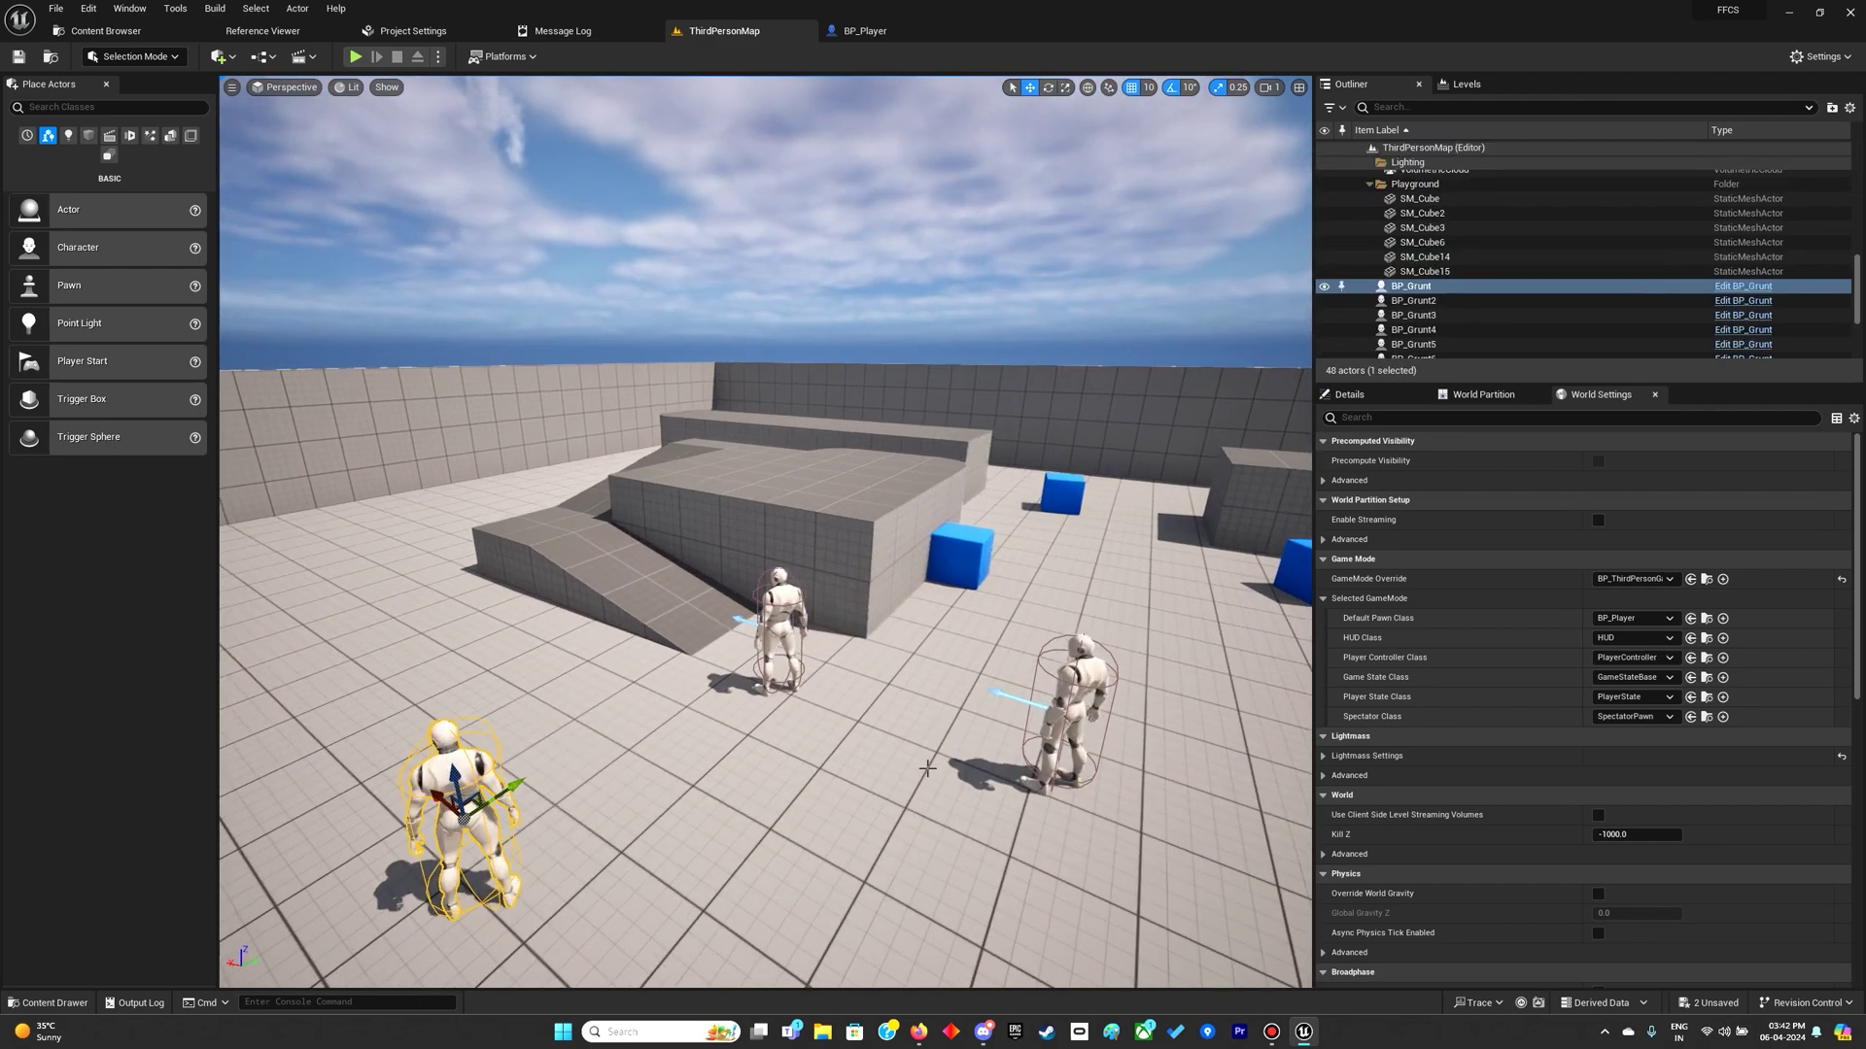
click(766, 627)
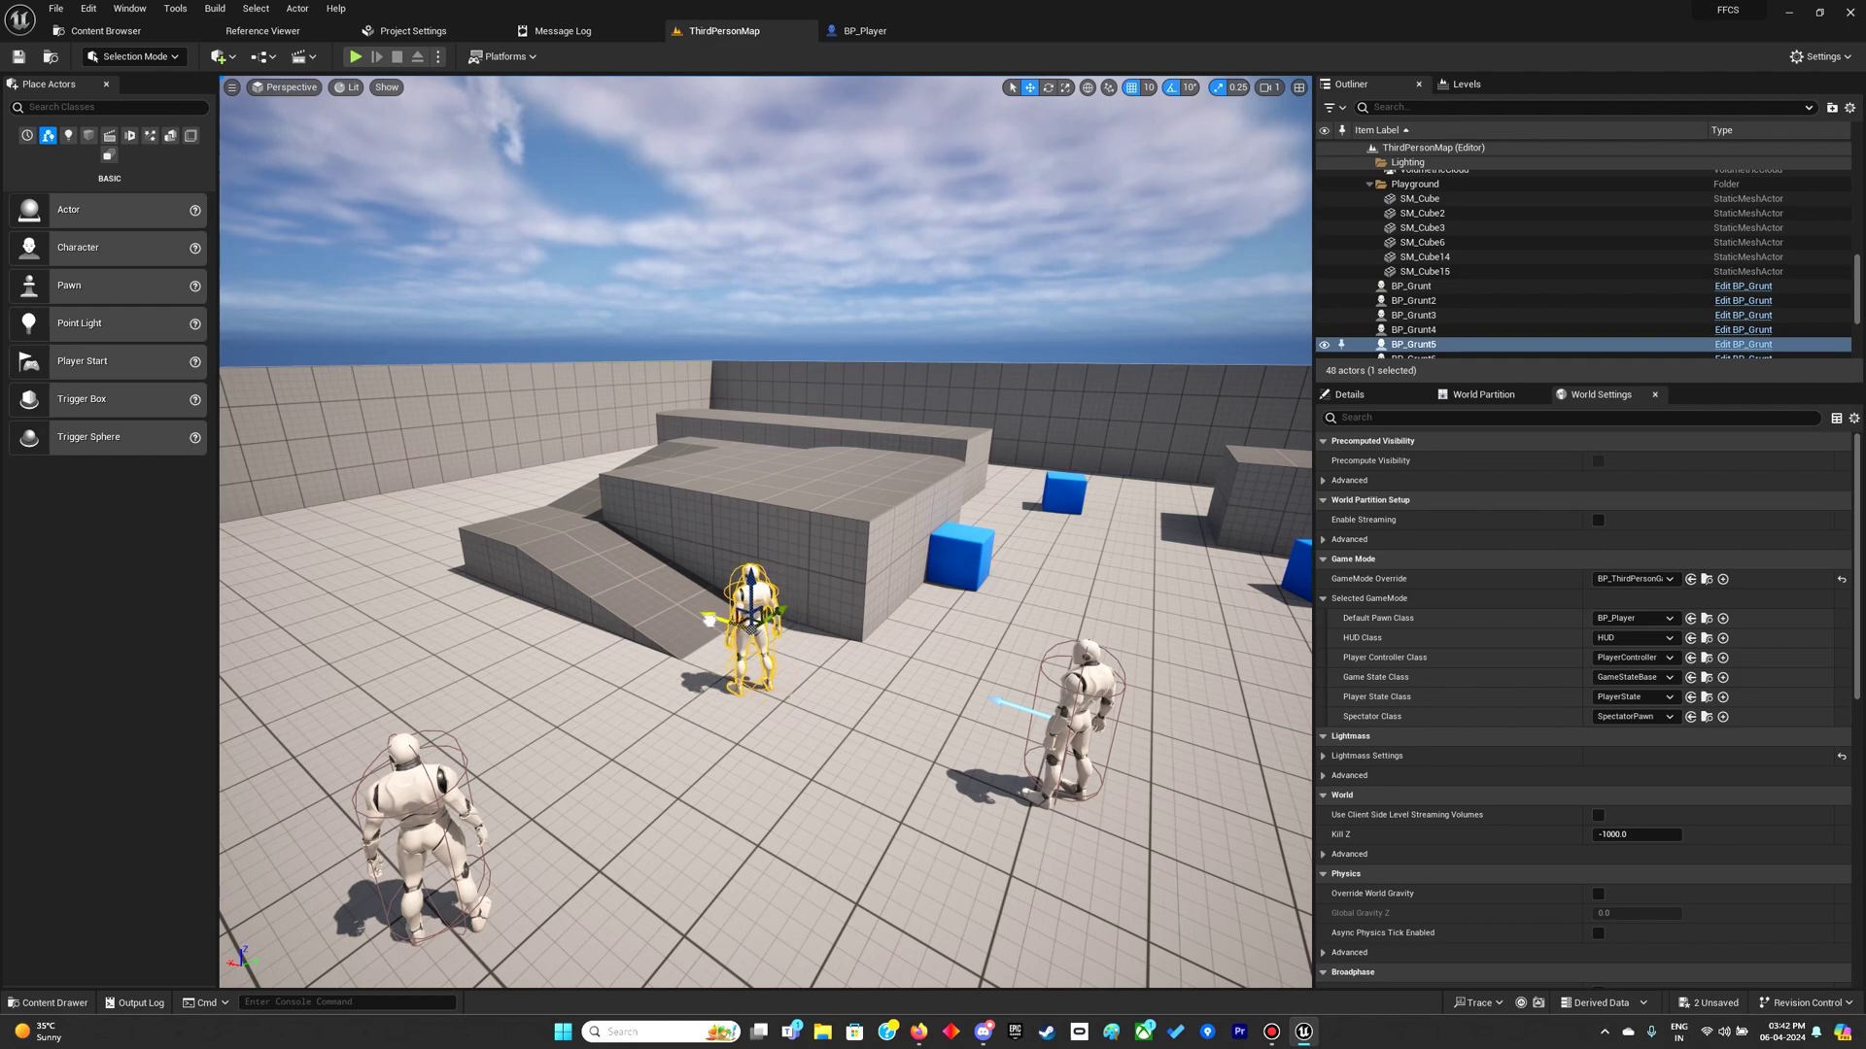
right_drag(790, 812, 700, 729)
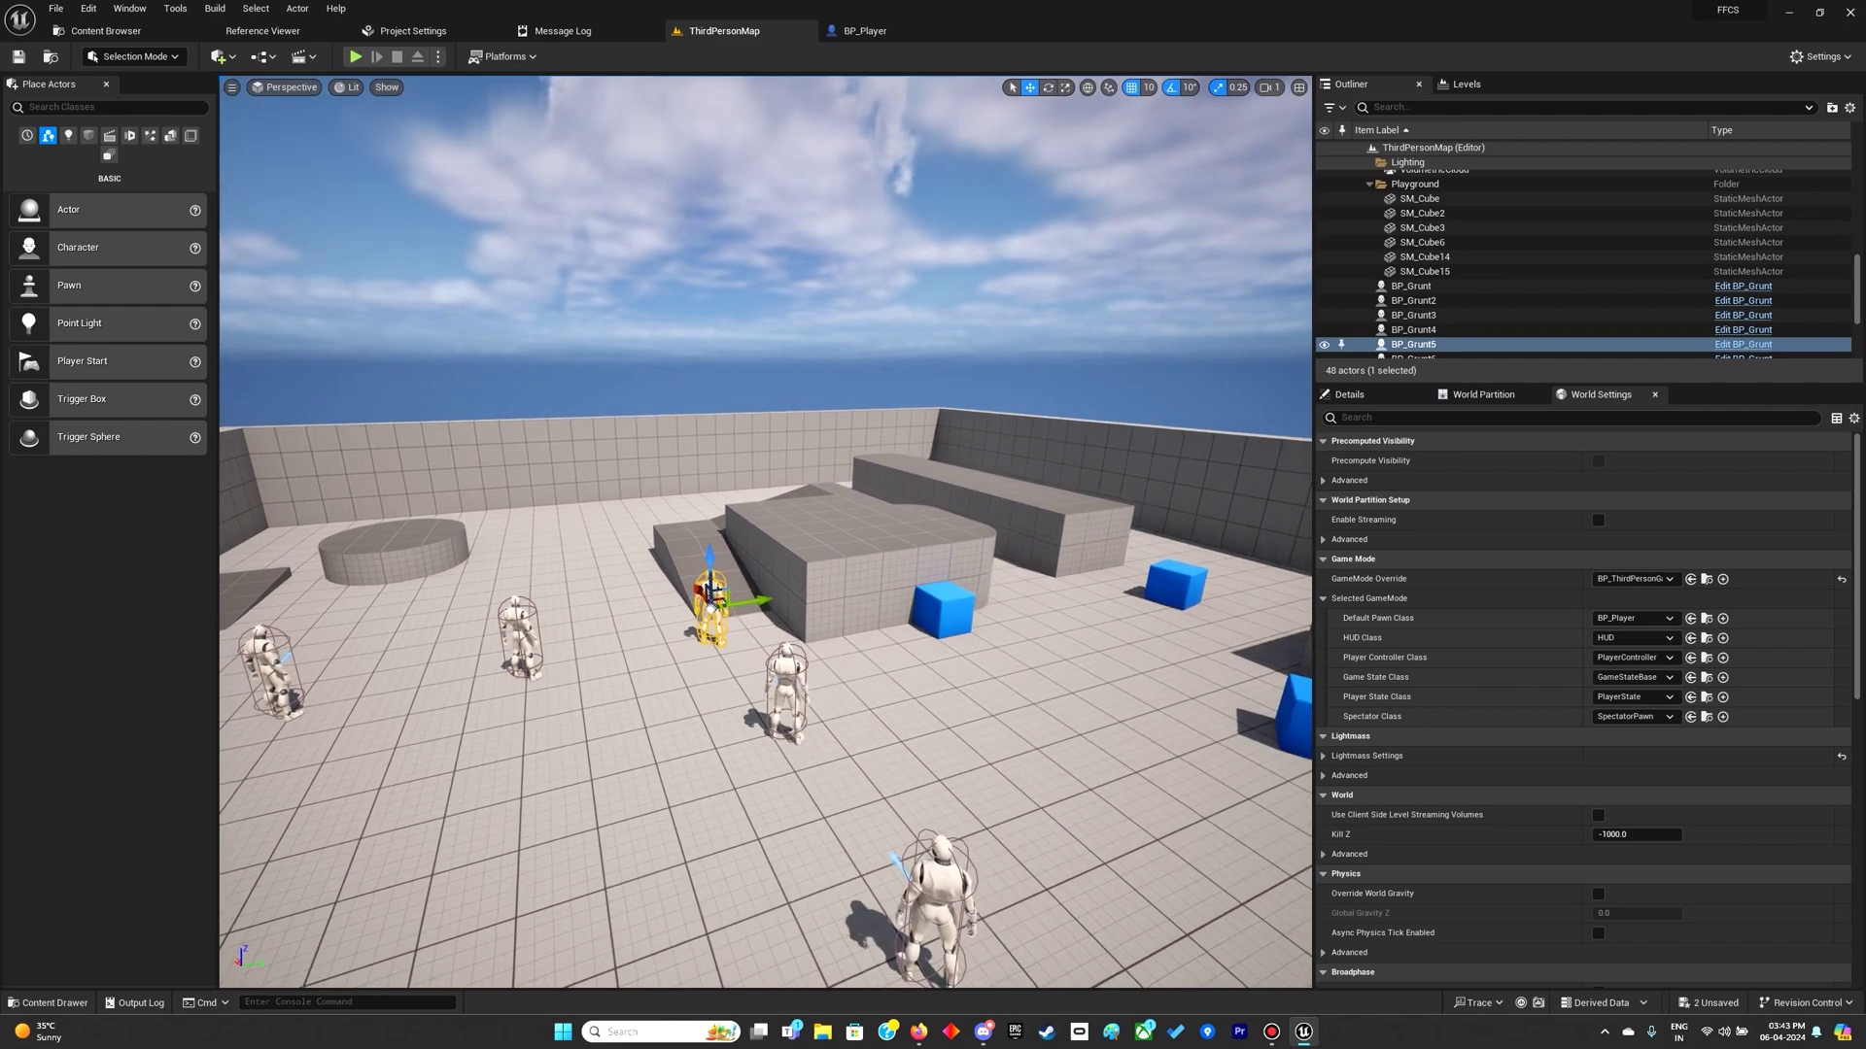
mouse_move(704, 583)
right_down()
mouse_move(683, 598)
mouse_move(715, 697)
right_up()
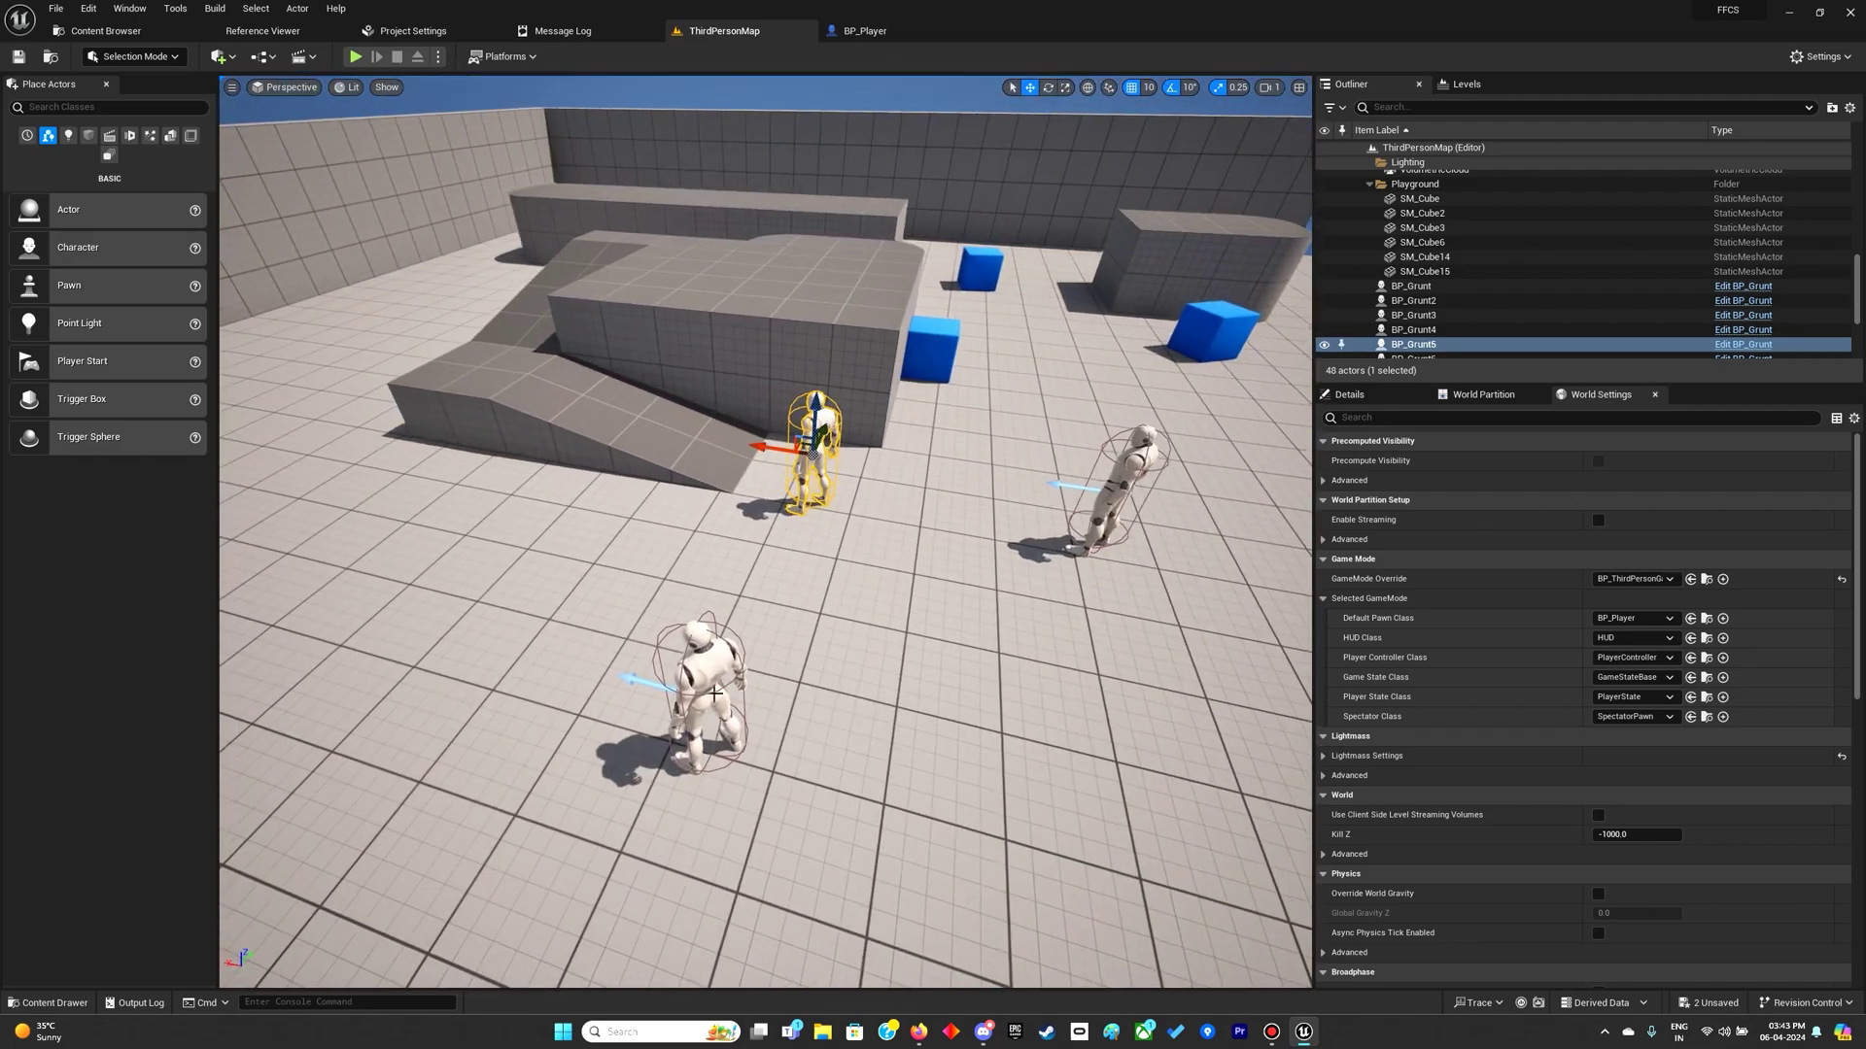
click(712, 697)
Fly the view toward the blue cubes and centre on the selected grunt.
right_drag(840, 787, 729, 656)
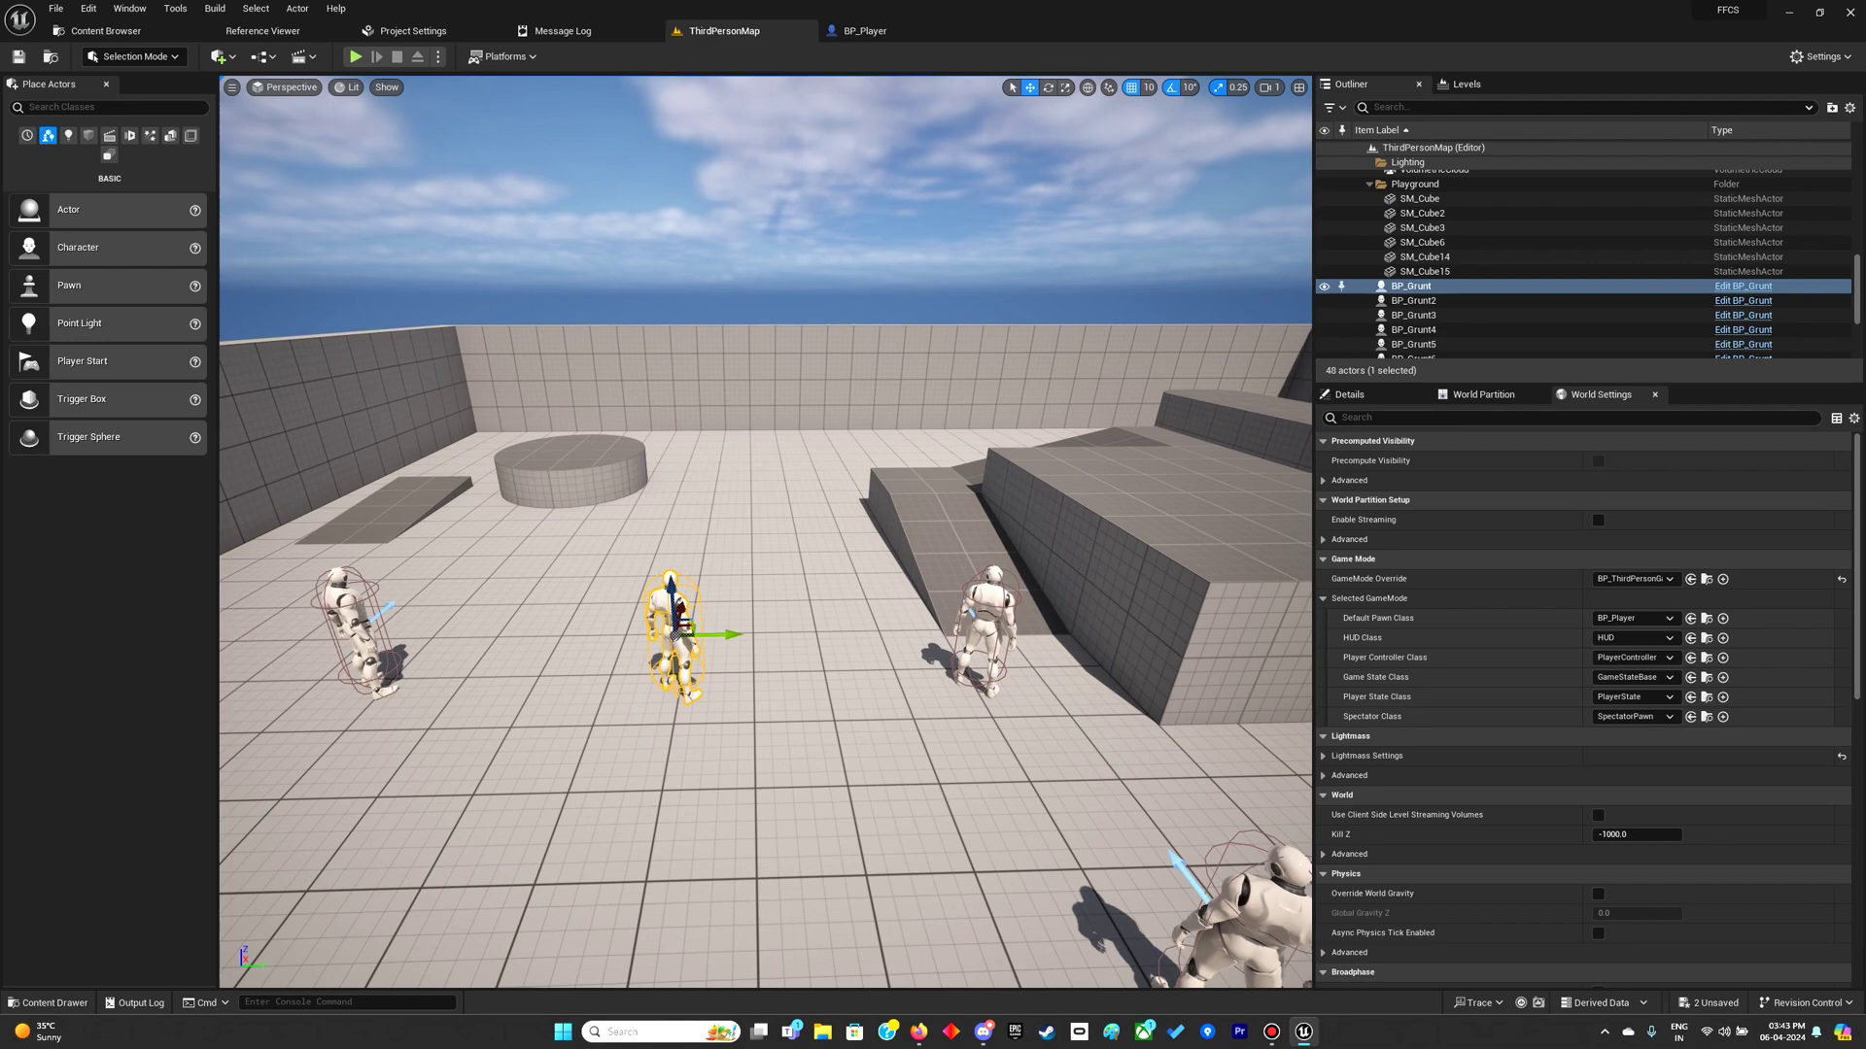
right_drag(758, 656, 613, 657)
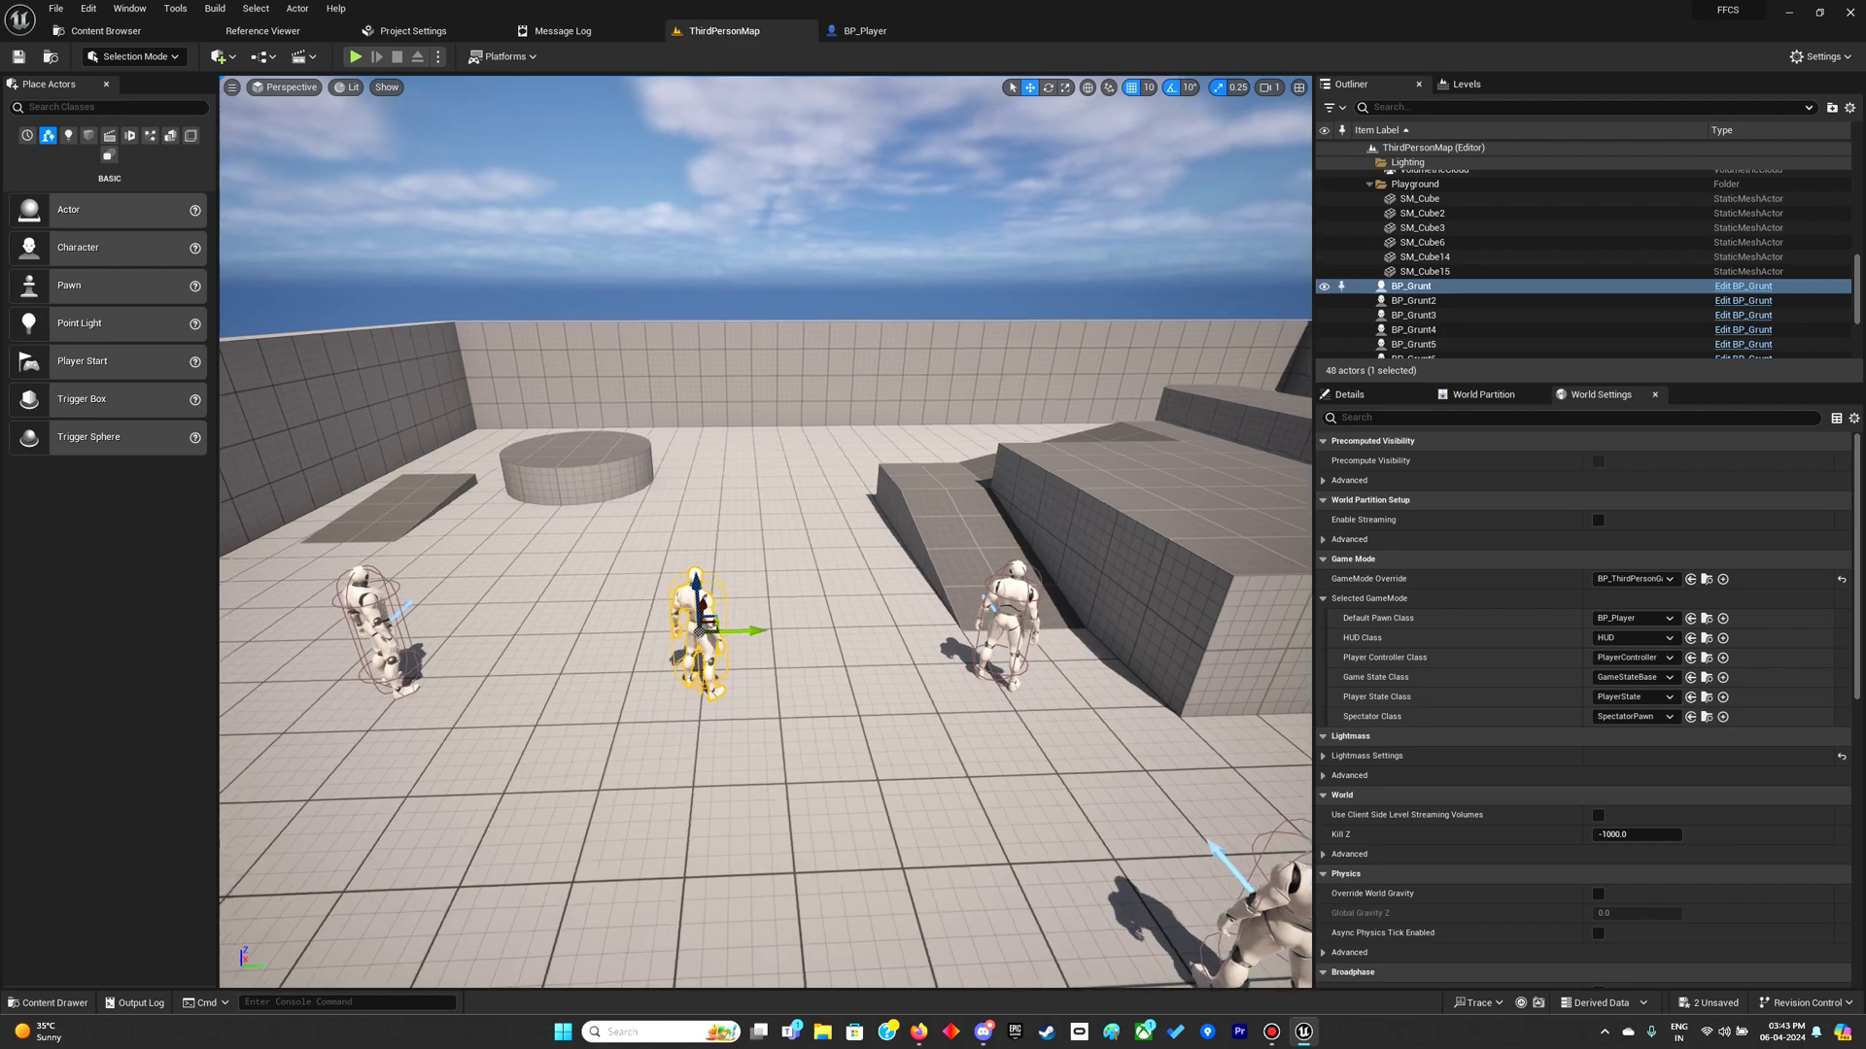
right_drag(758, 656, 656, 628)
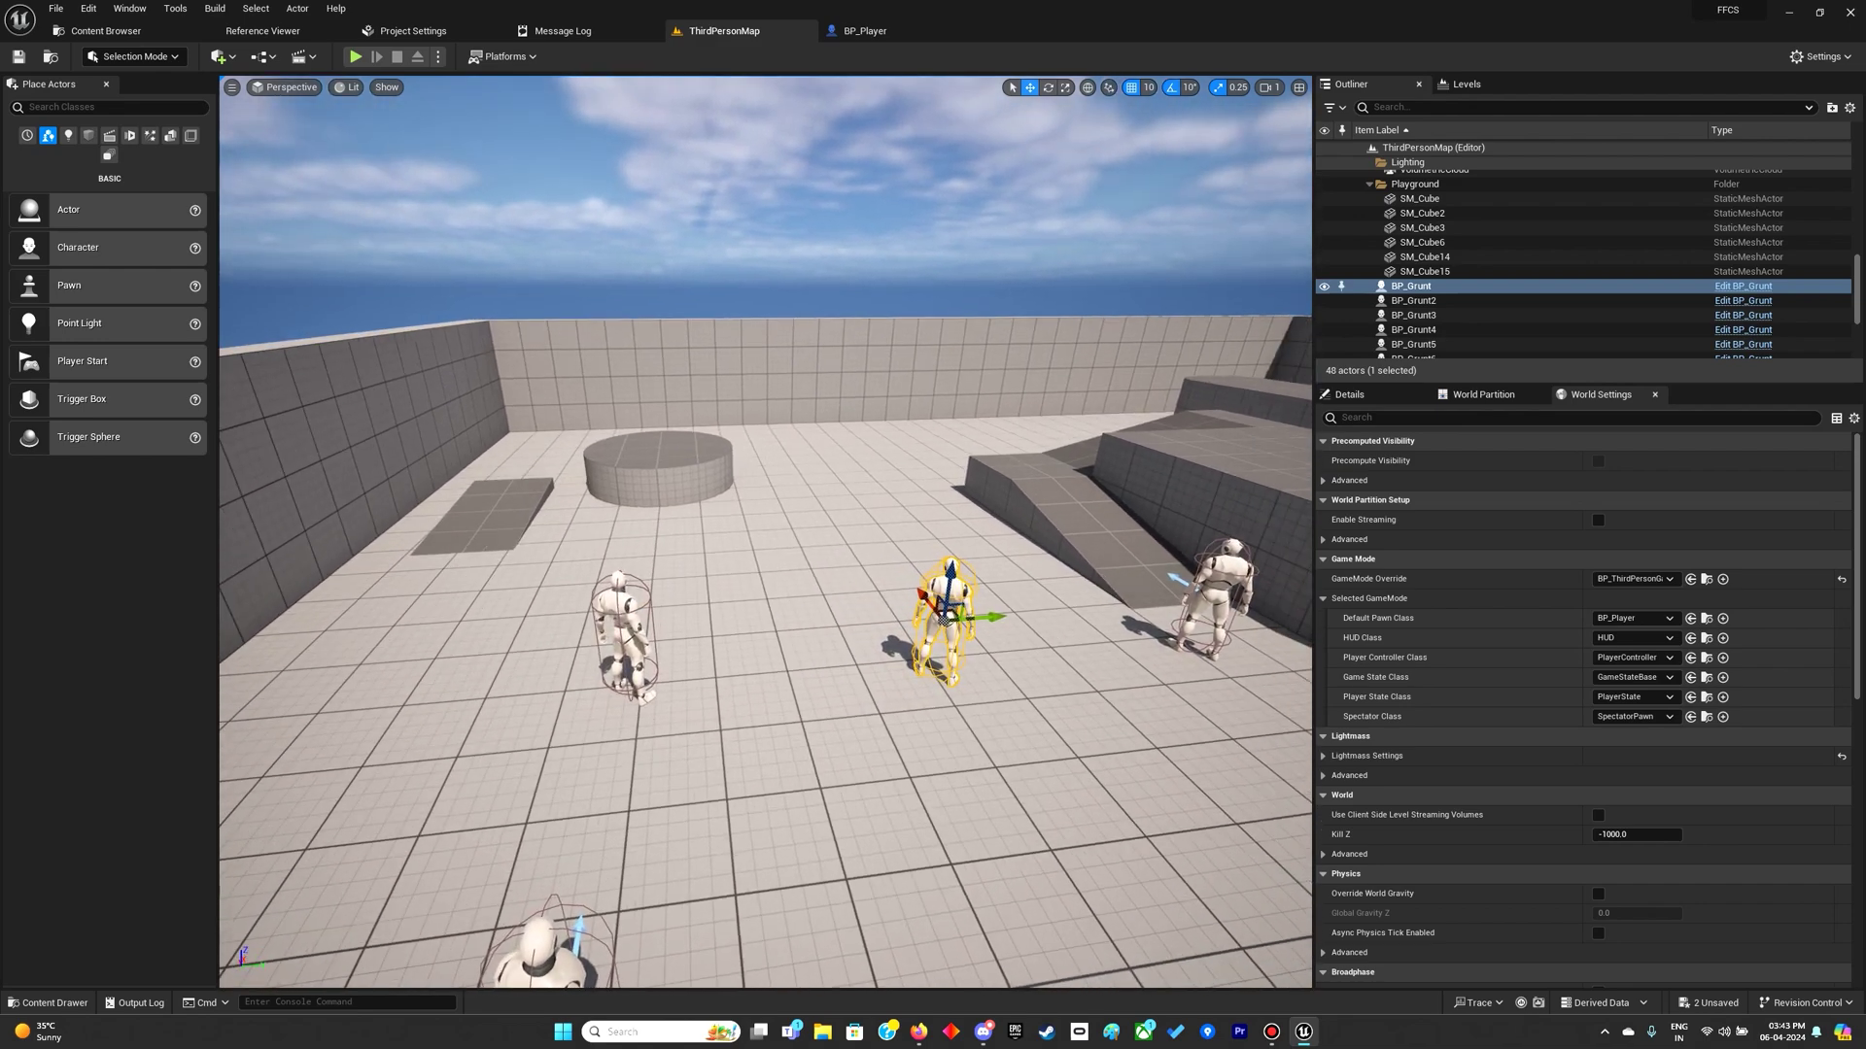
right_drag(758, 583, 583, 555)
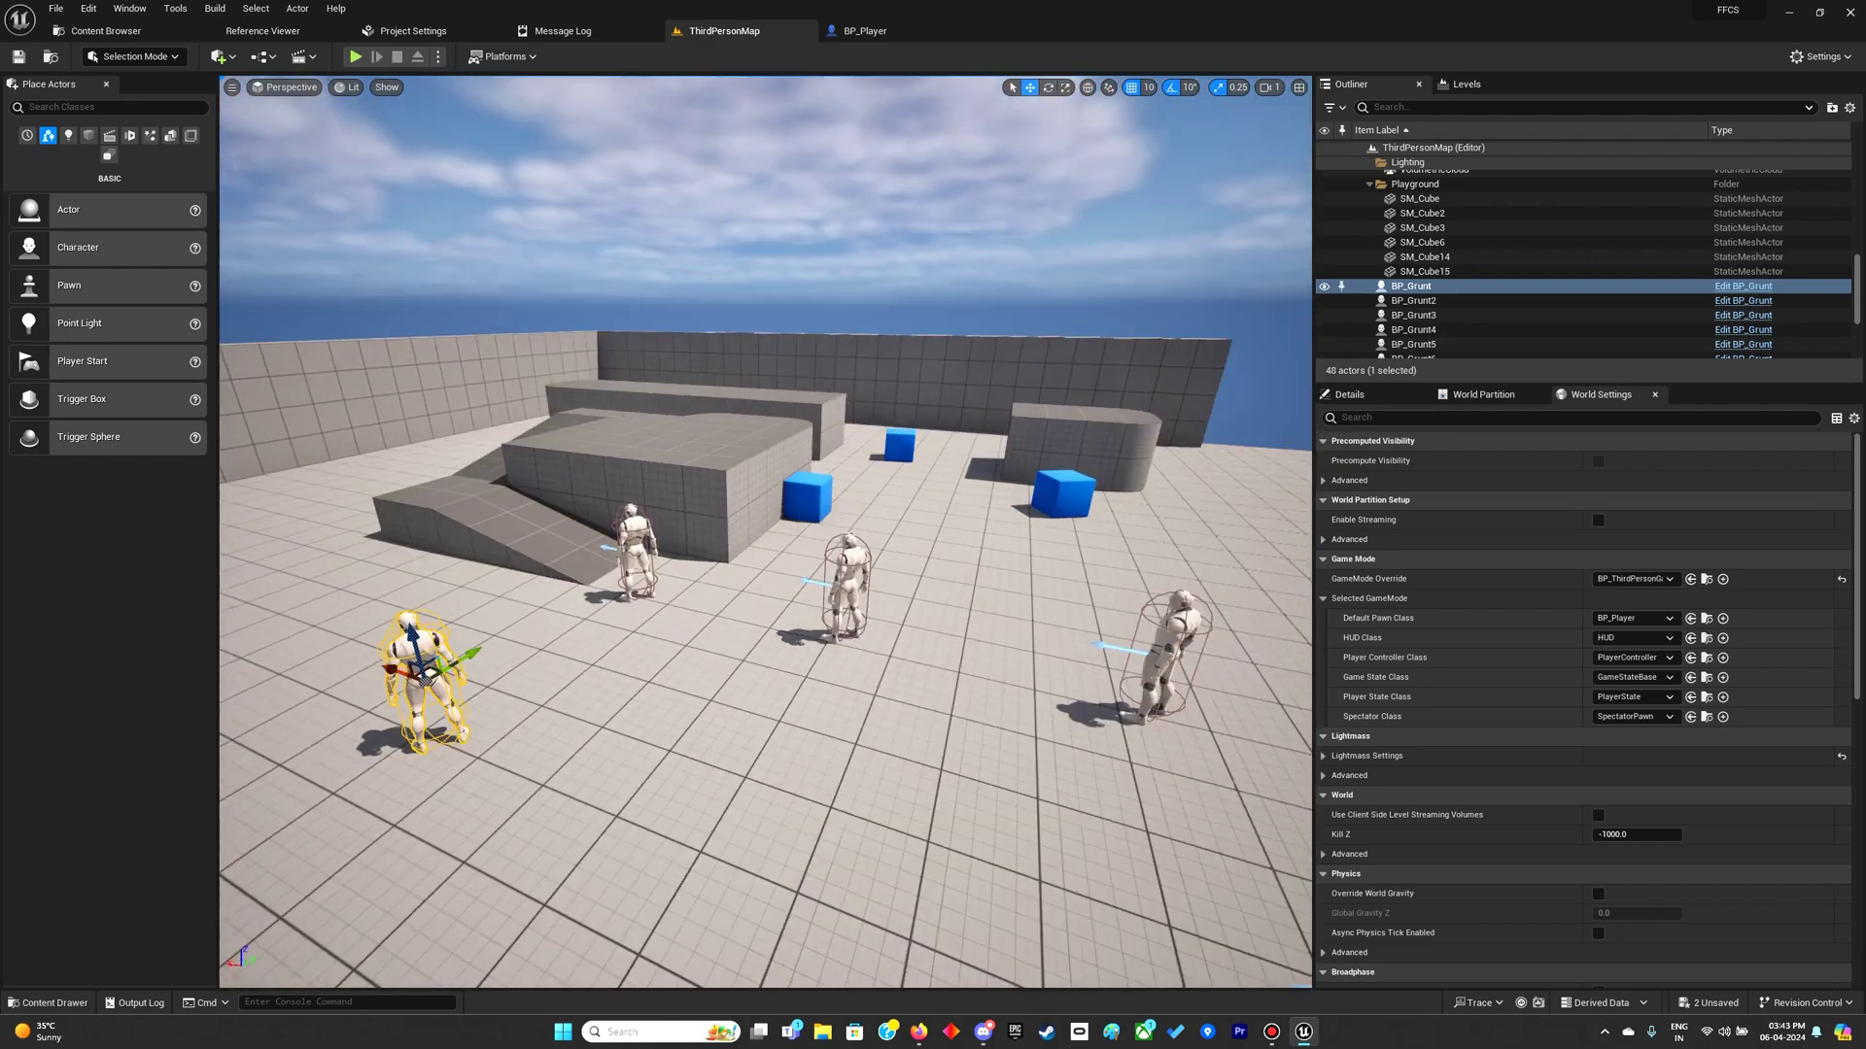
right_drag(758, 583, 612, 568)
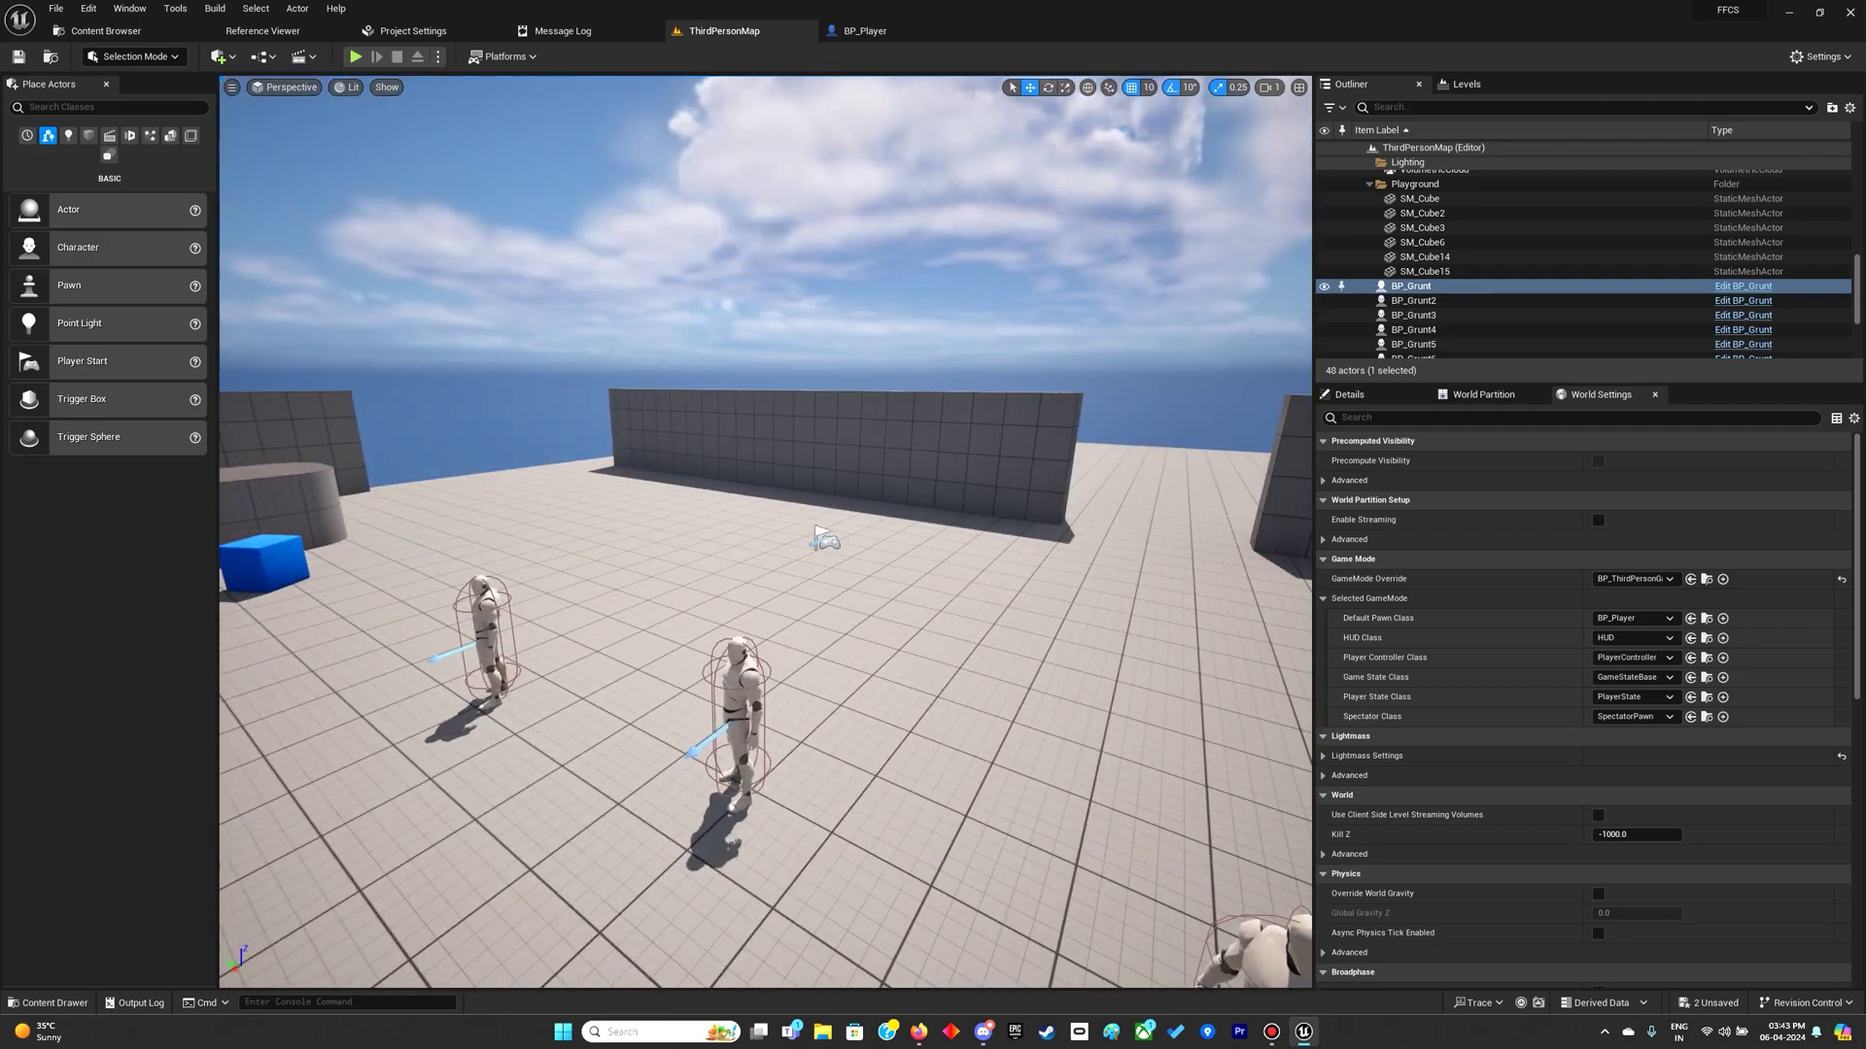
right_drag(823, 539, 655, 525)
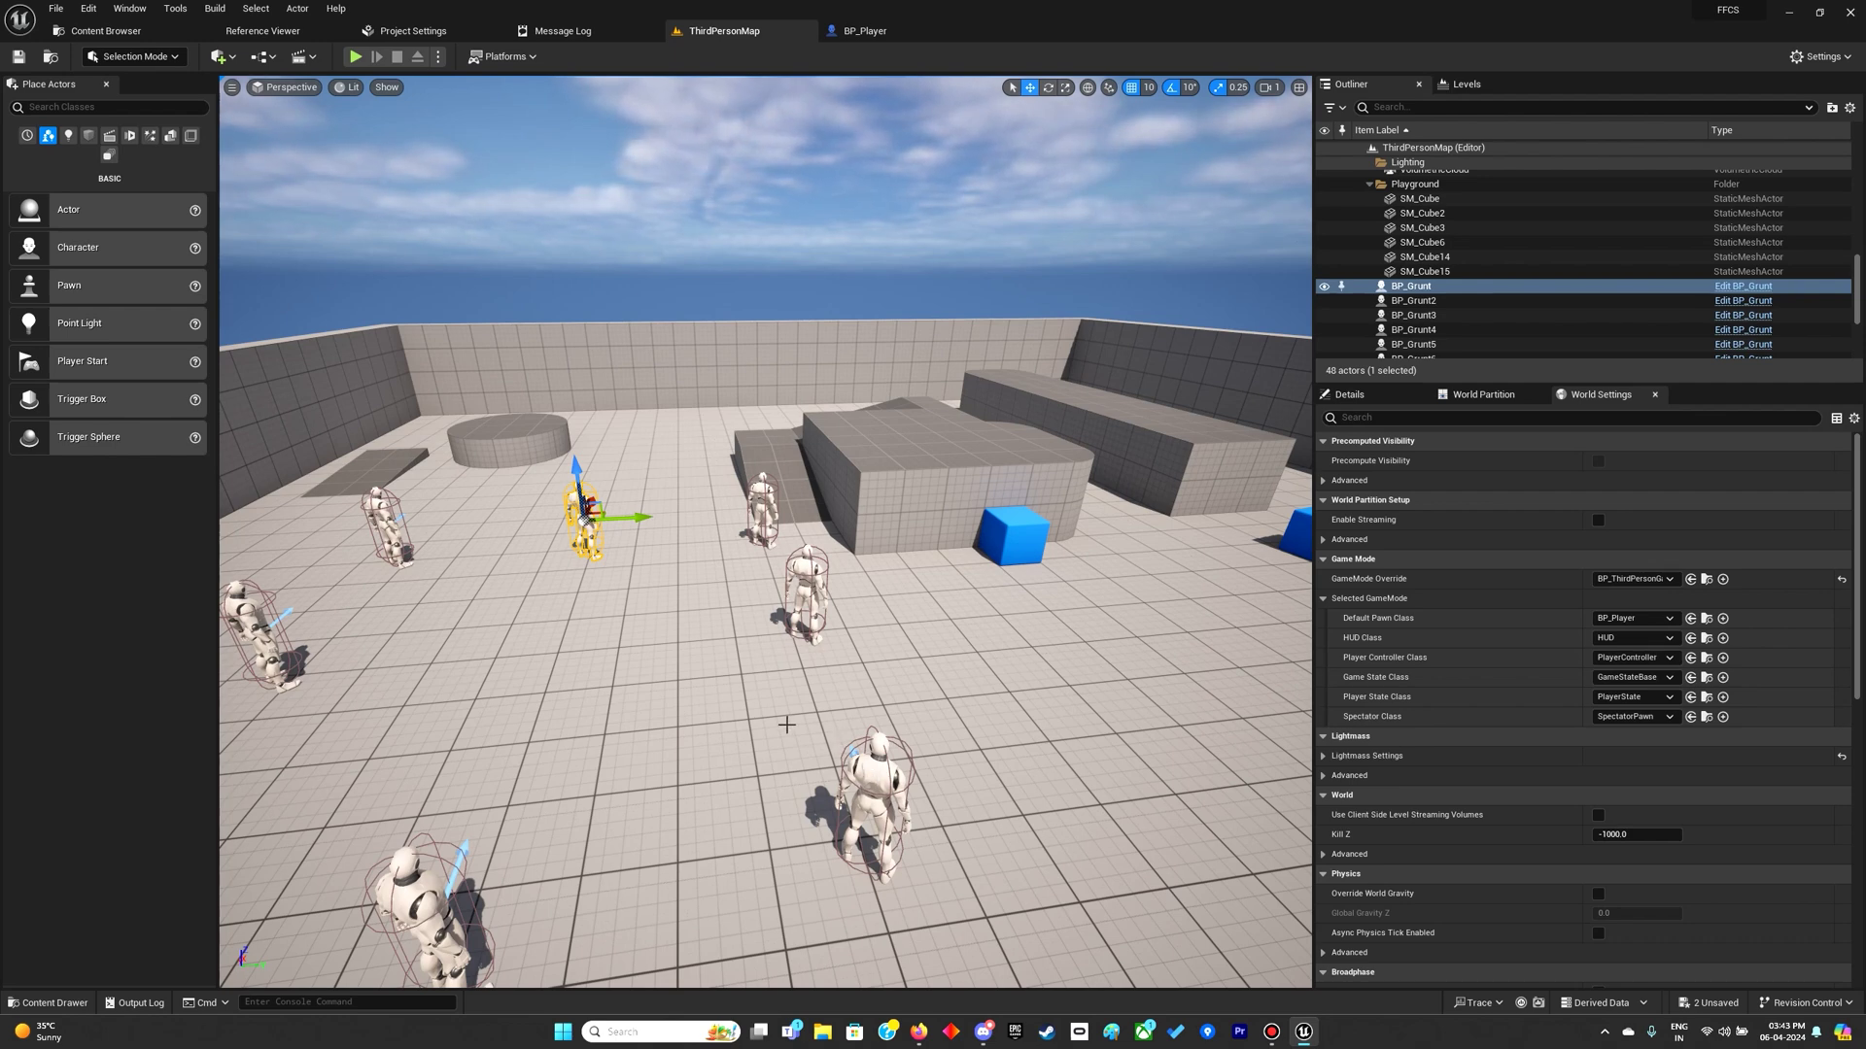
right_drag(787, 725, 612, 724)
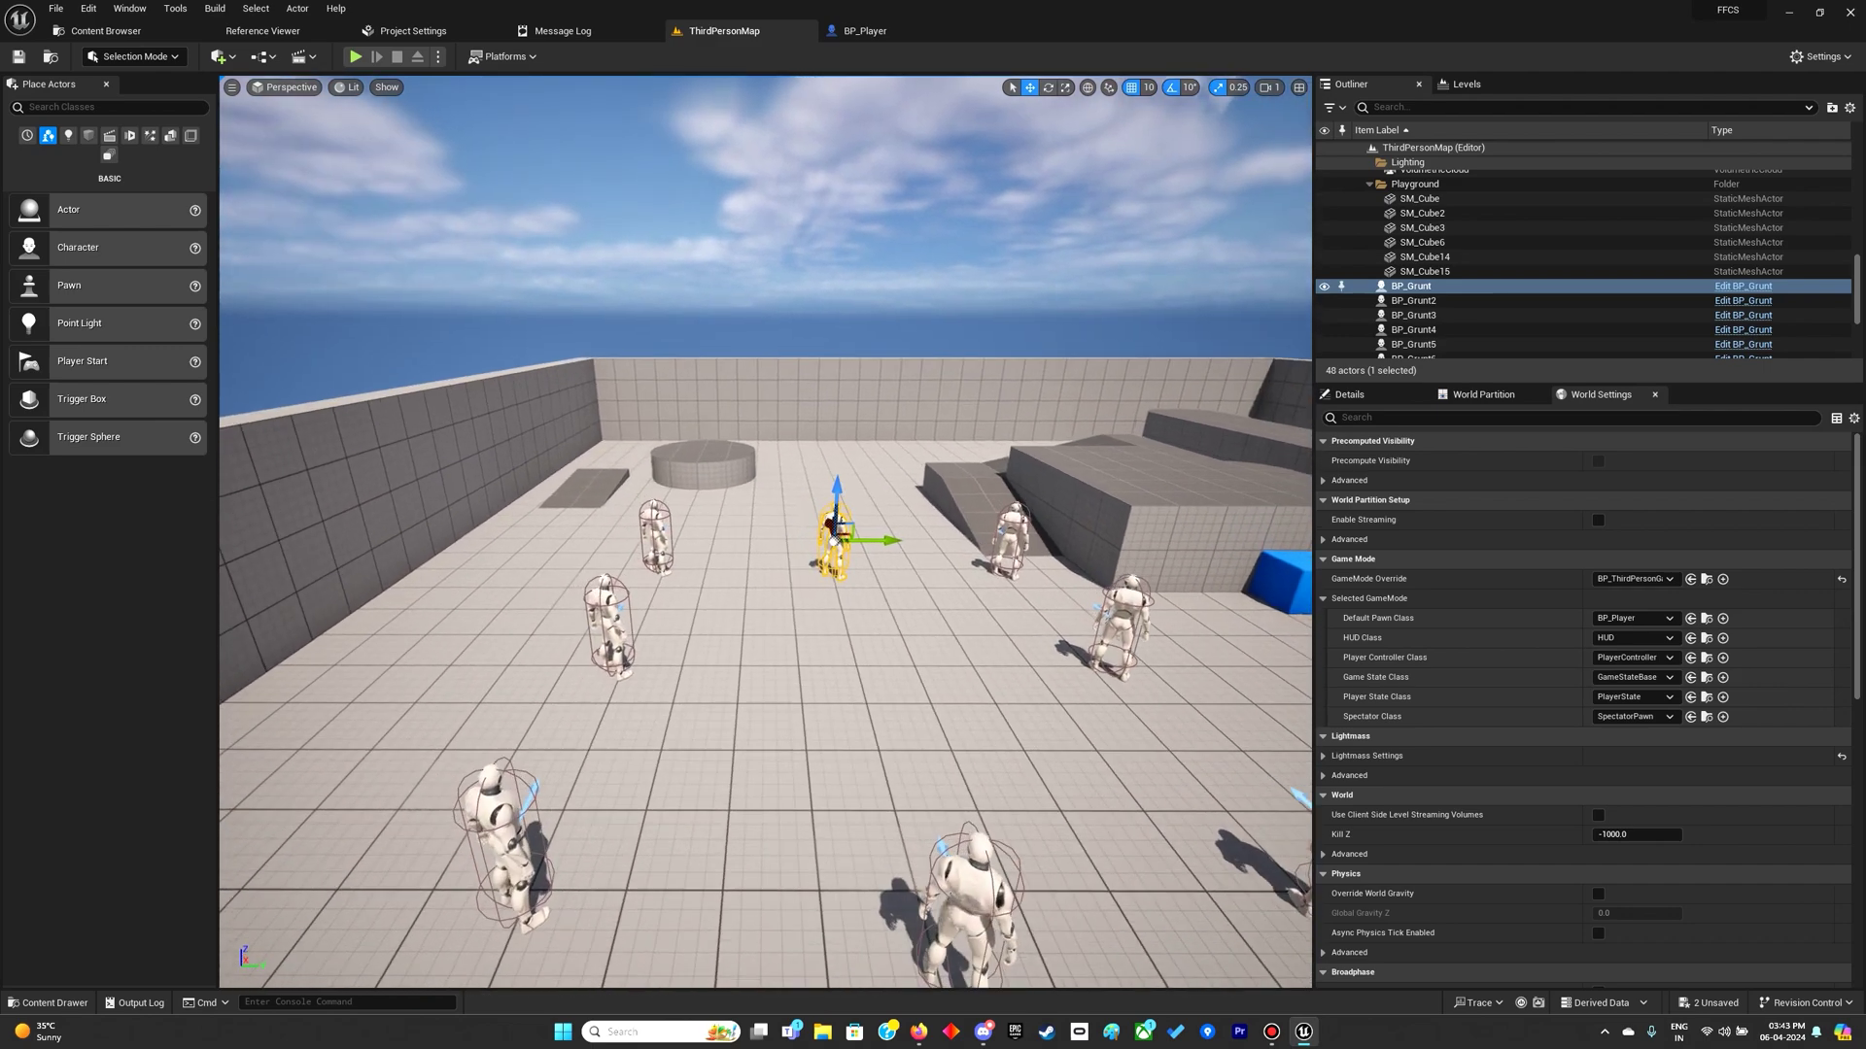
right_drag(766, 657, 735, 627)
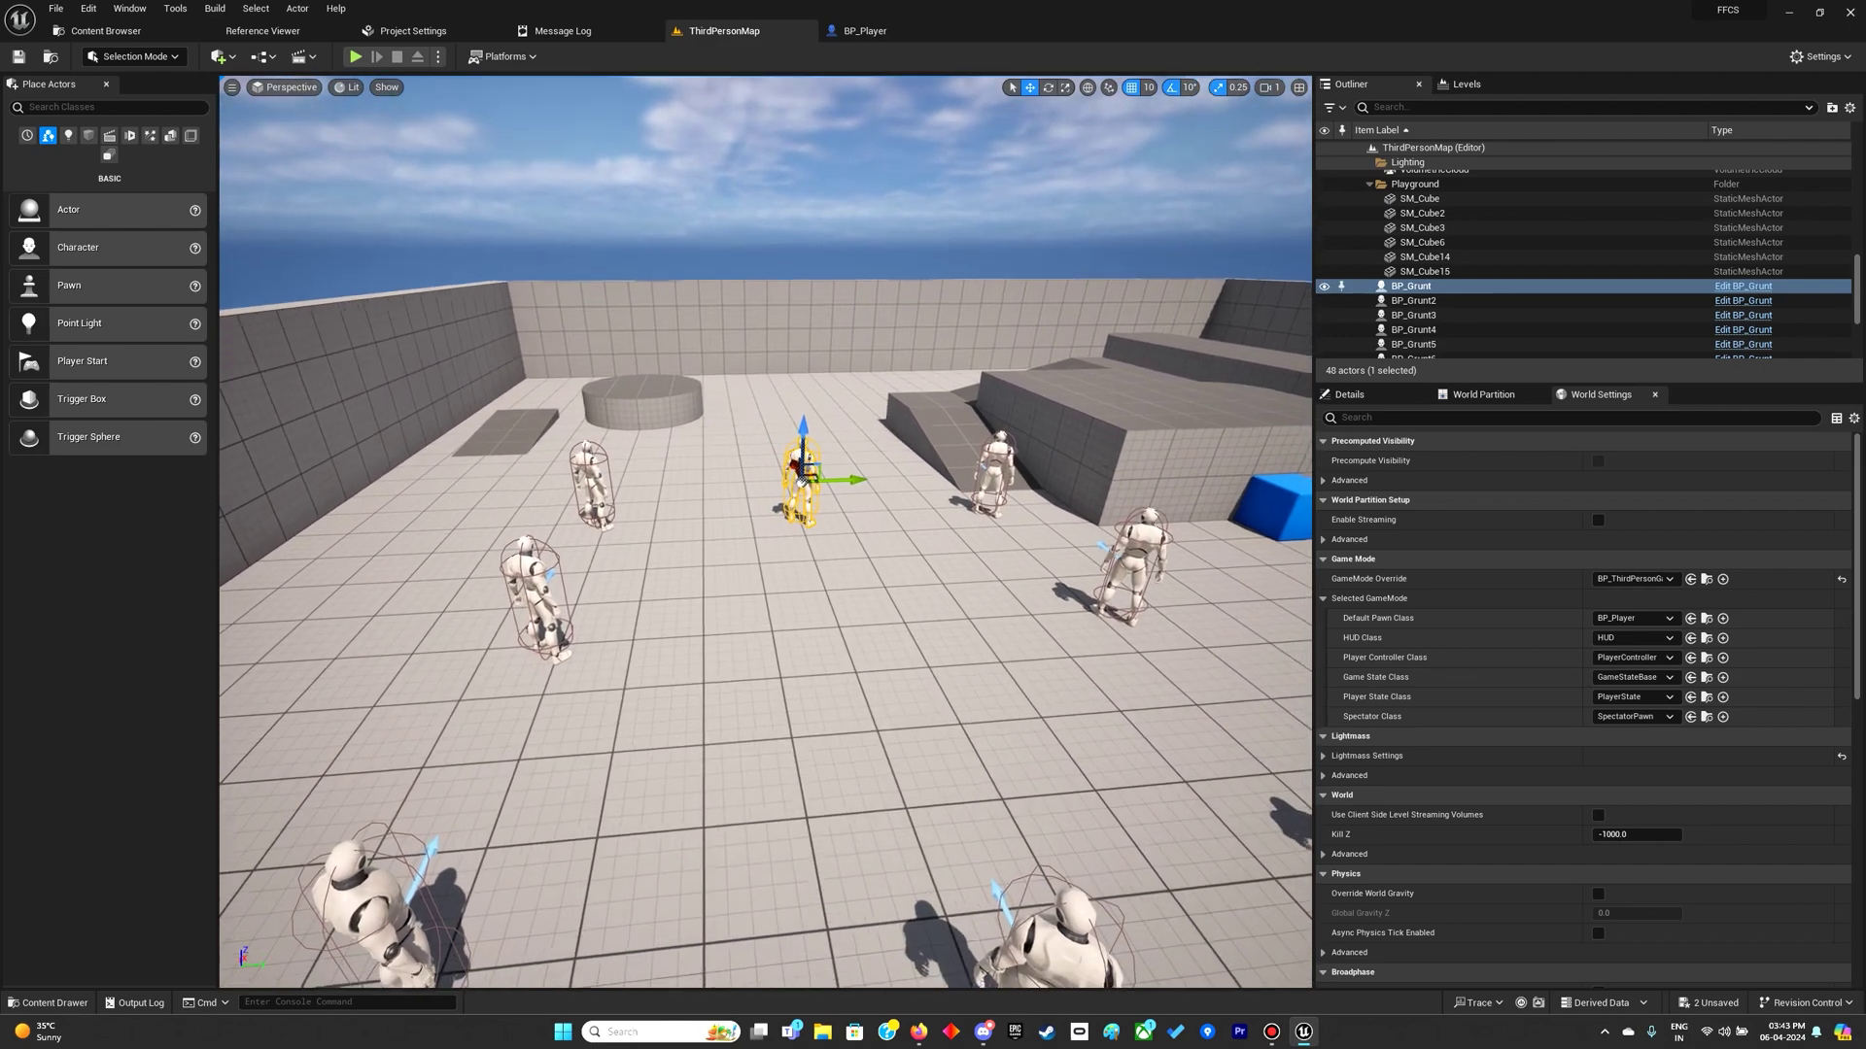